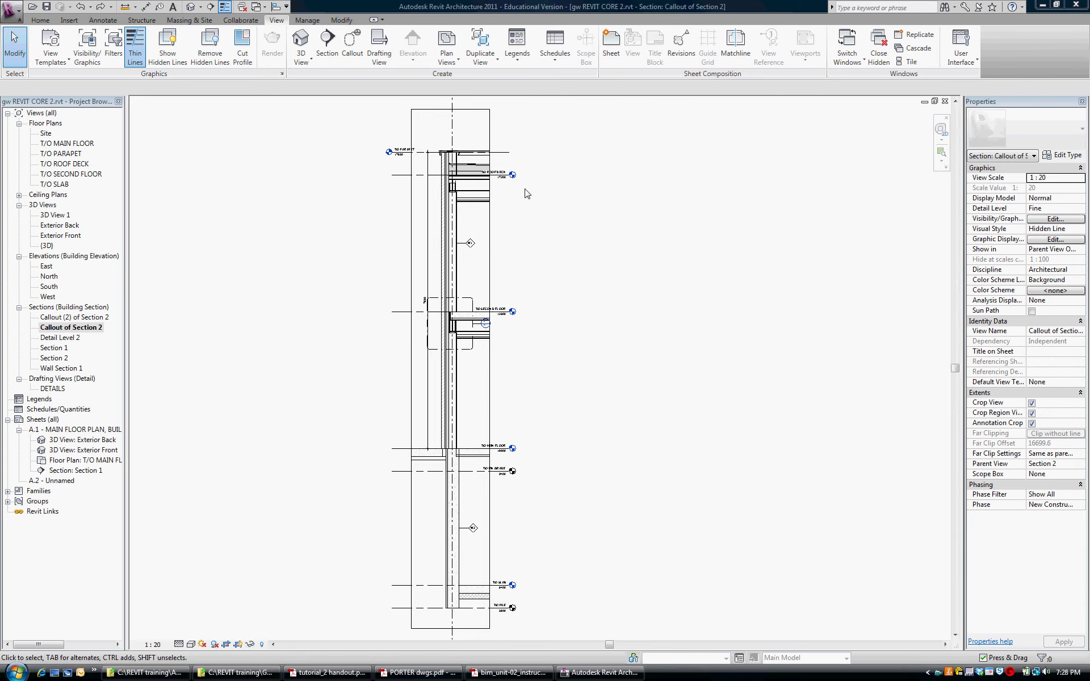
- Draw a callout around the parapet in Section 2 and open the new Callout (3) view
left_click(352, 45)
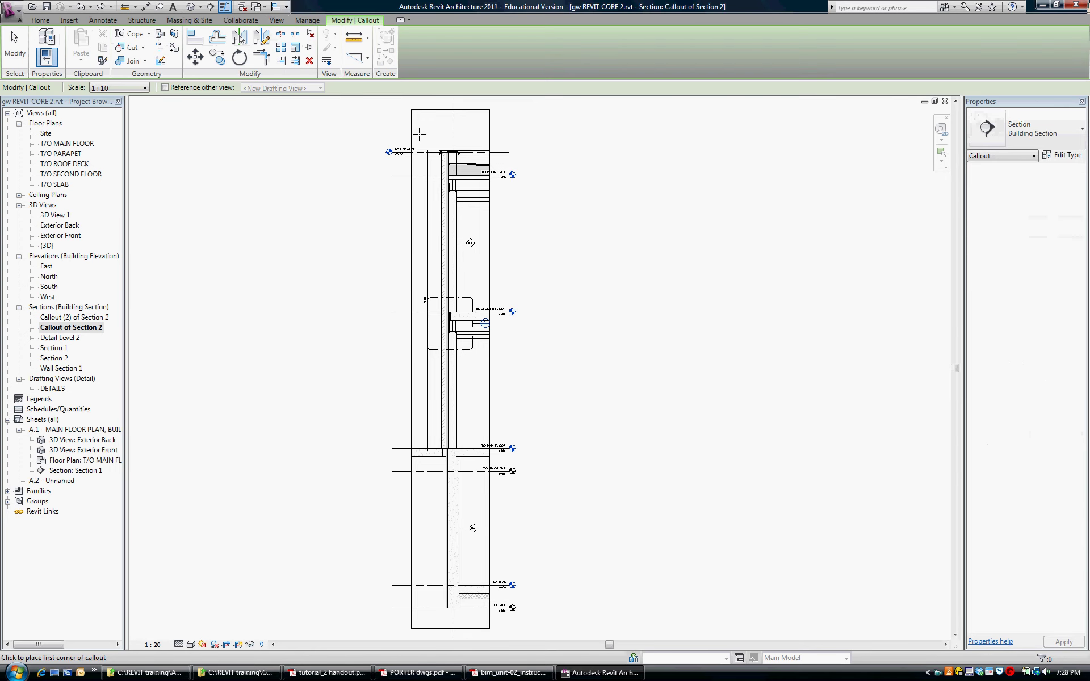
left_click(419, 134)
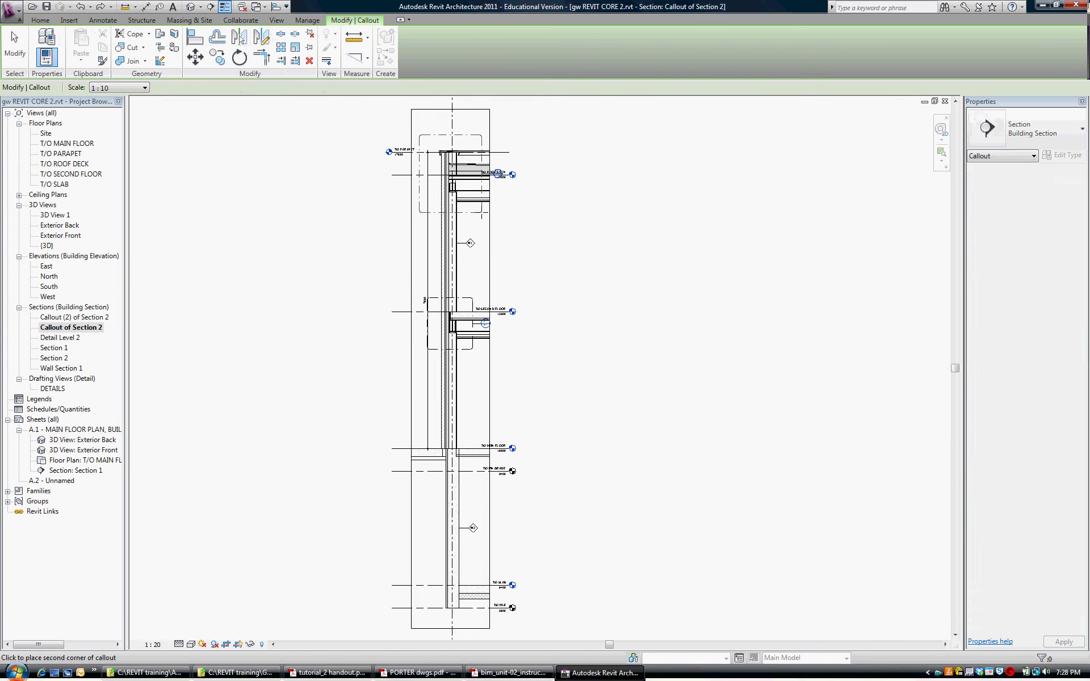
left_click(484, 213)
double_click(500, 173)
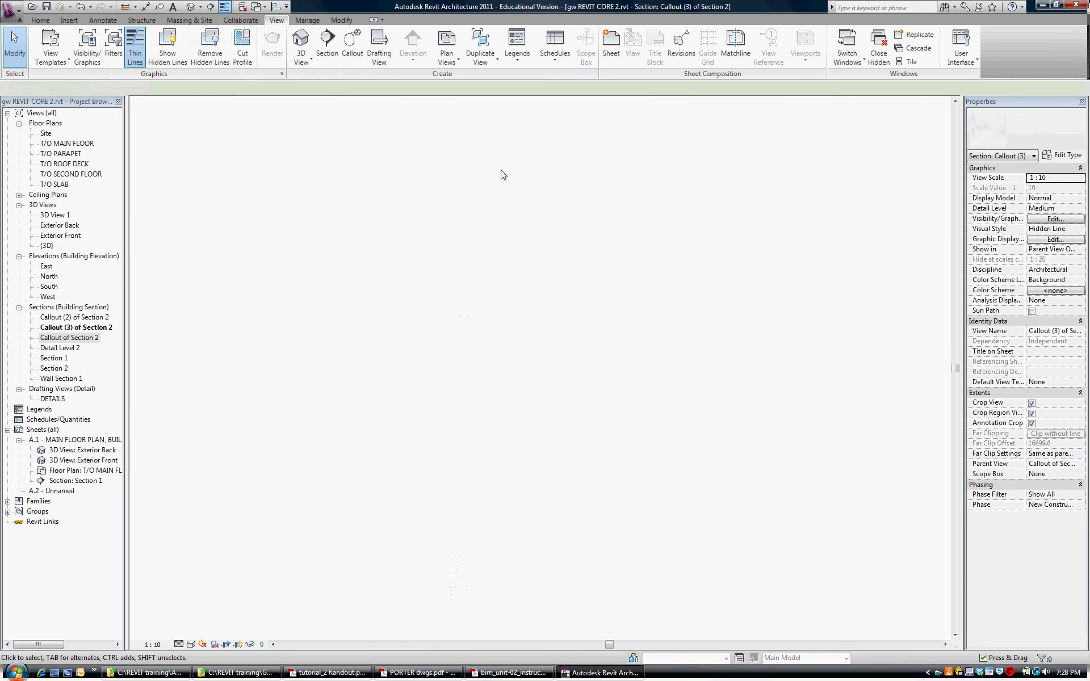
- Set the callout's detail level to Fine and turn off Thin Lines
left_click(178, 645)
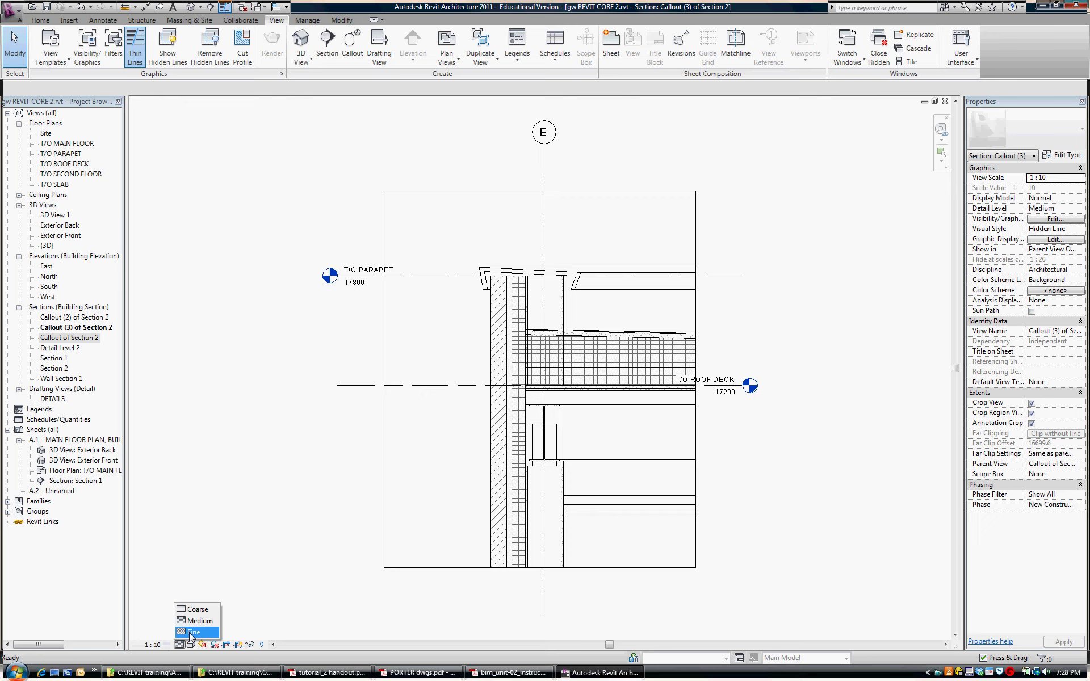
left_click(187, 632)
scroll(595, 365, "up", 3)
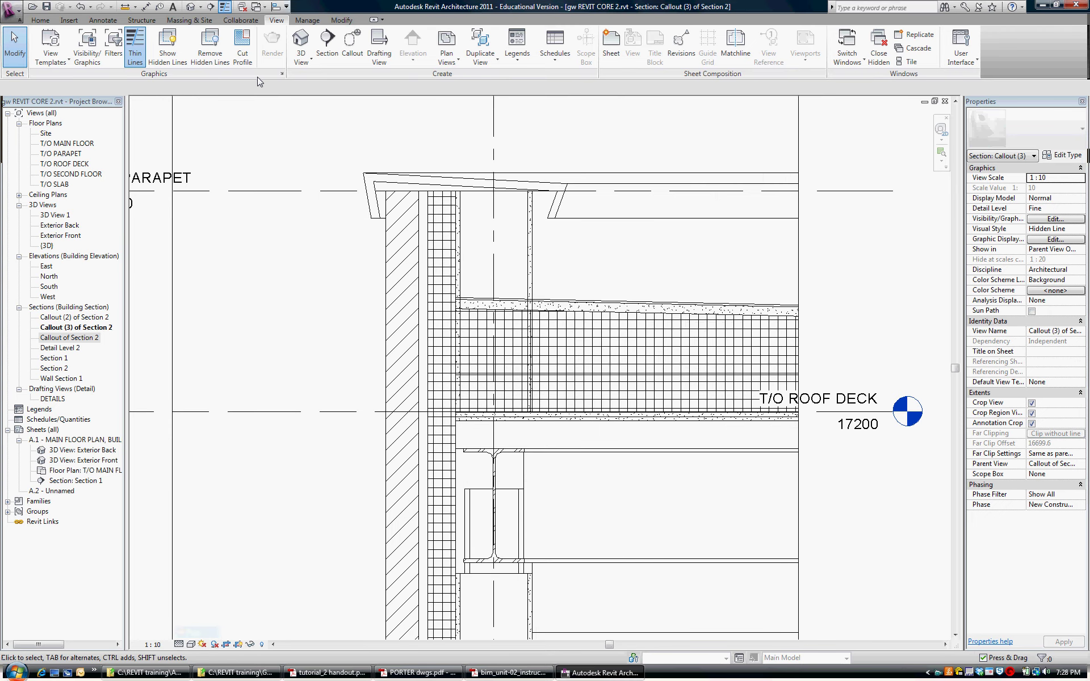
left_click(226, 8)
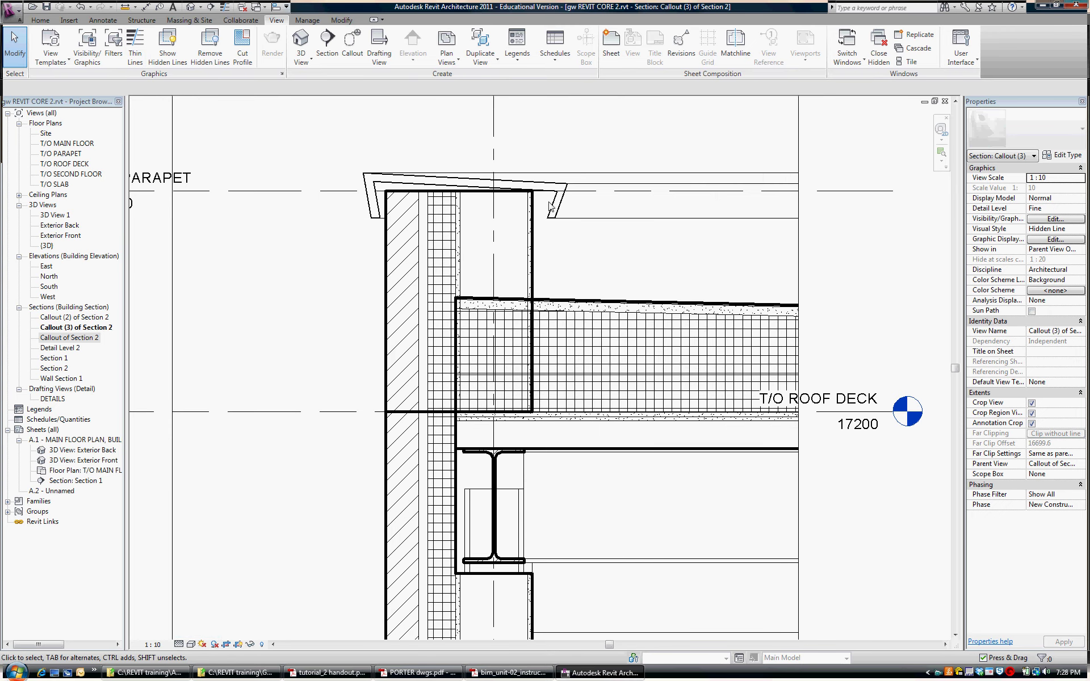
scroll(544, 325, "down", 2)
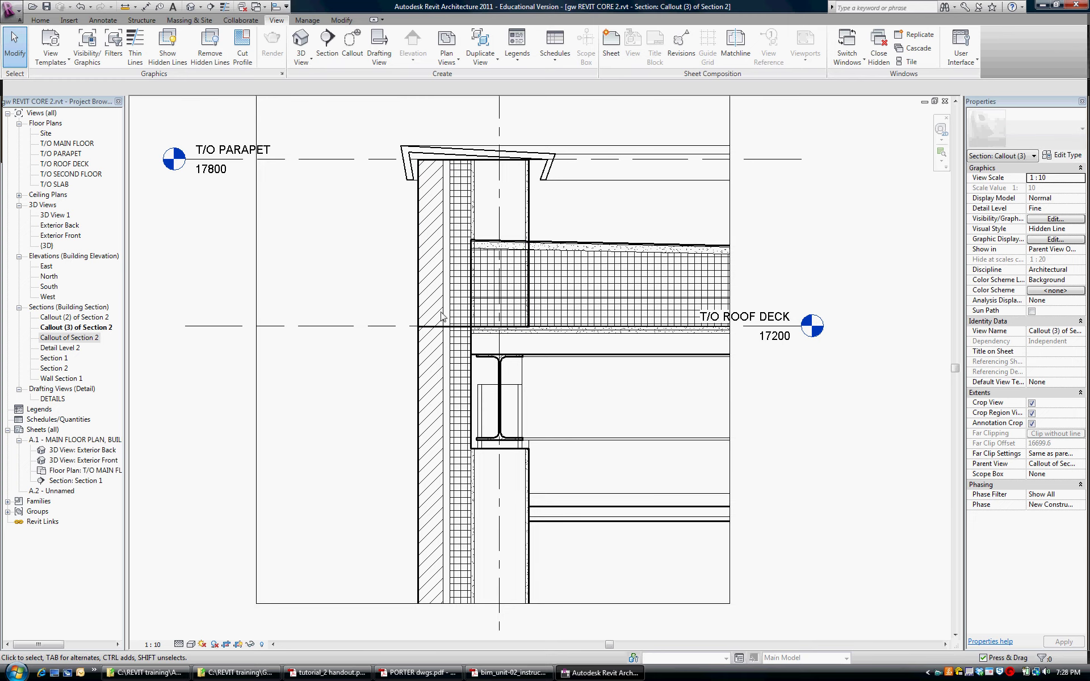
left_click(104, 21)
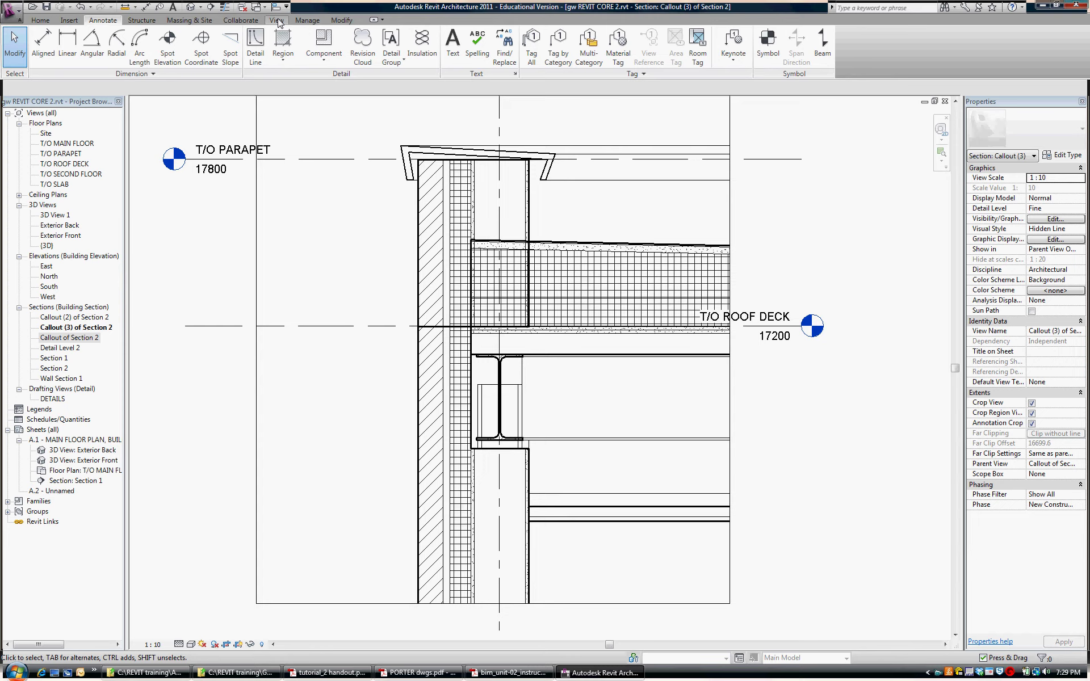
- Join the upper parapet wall to the lower wall with Join Geometry
left_click(342, 21)
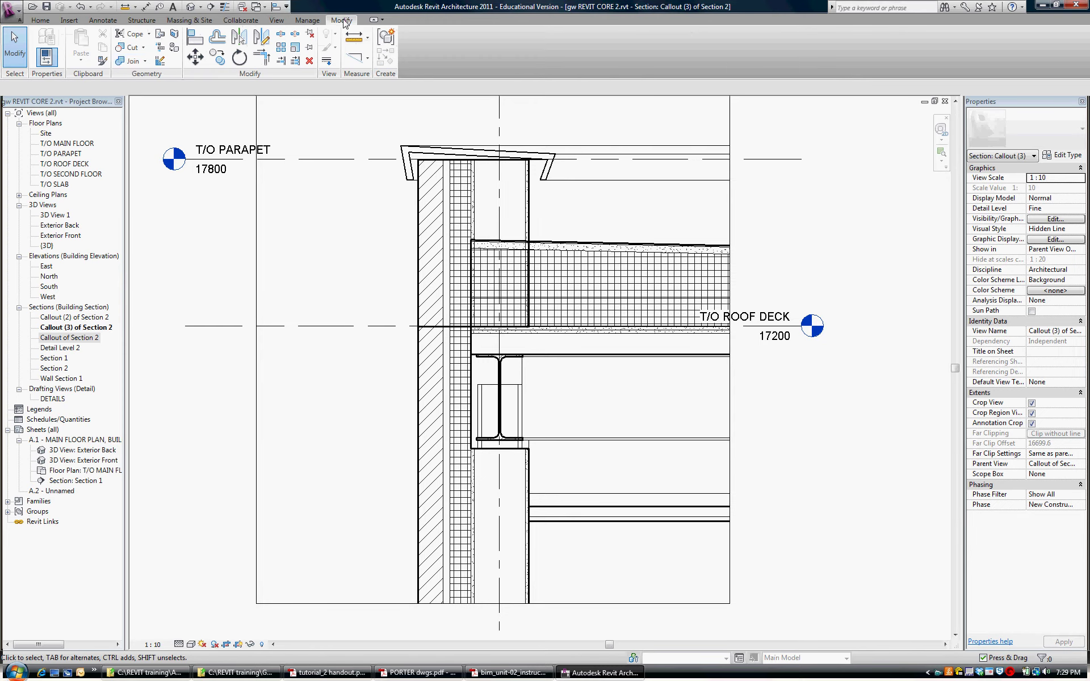
left_click(130, 60)
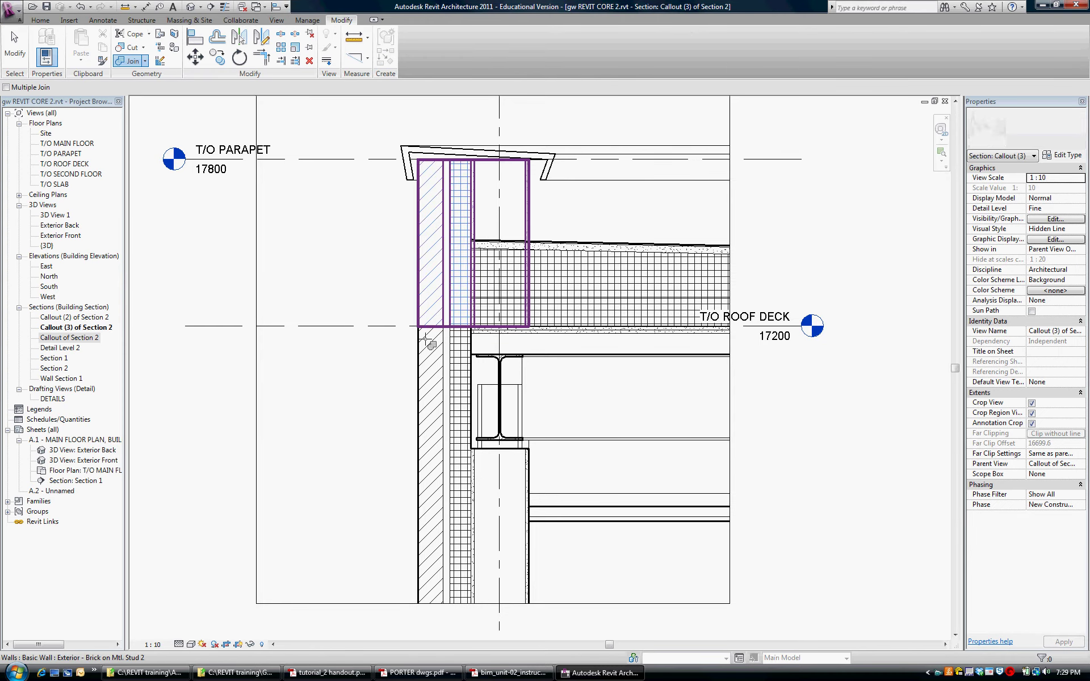
left_click(426, 274)
left_click(404, 345)
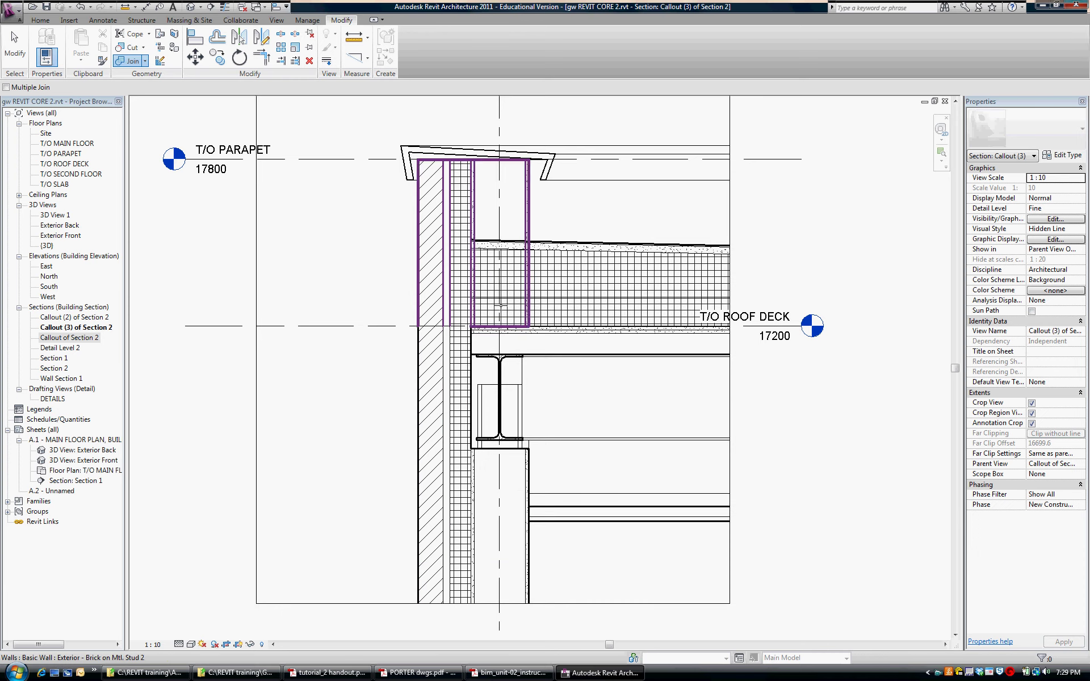
key("Escape")
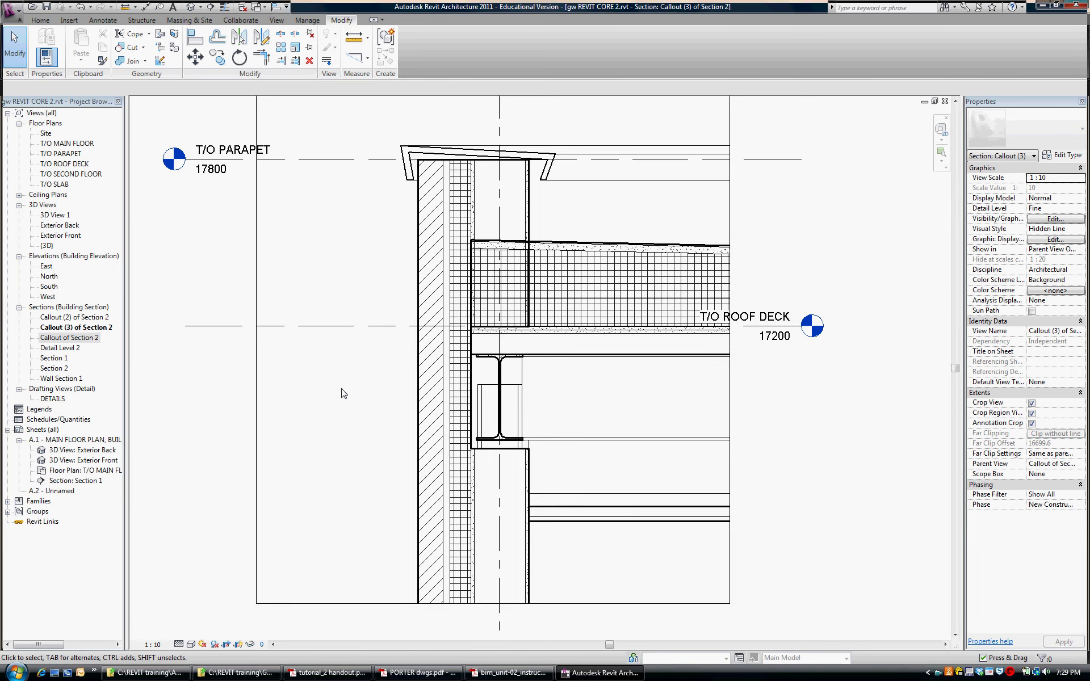
- Join the roof deck and the parapet wall
scroll(600, 265, "up", 1)
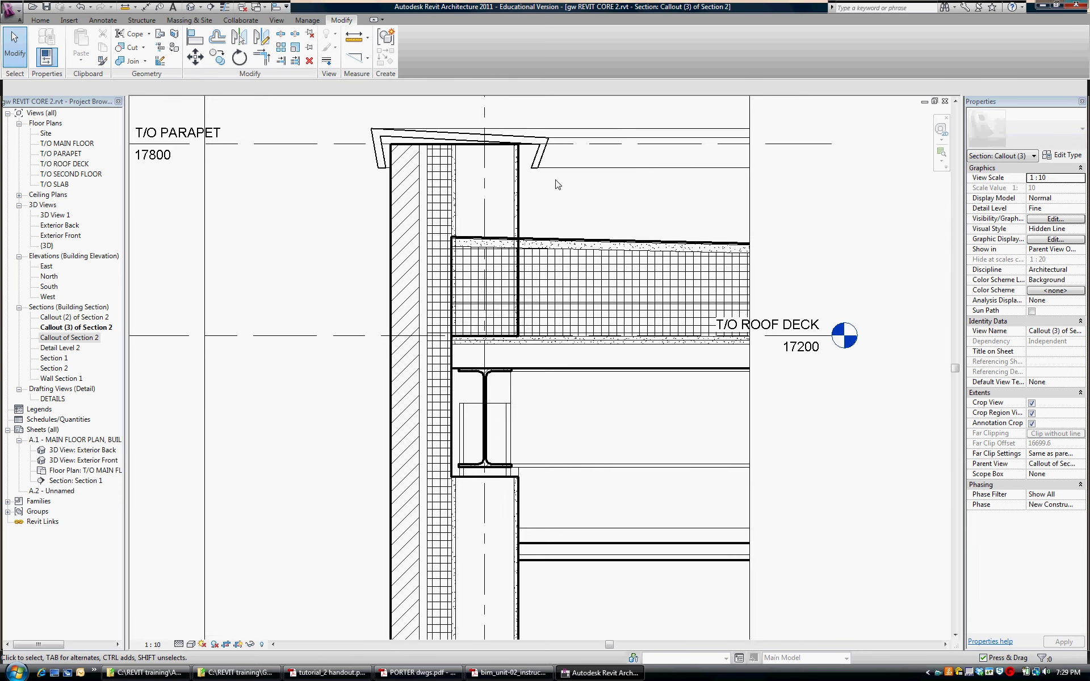
scroll(558, 184, "up", 2)
middle_click_drag(566, 227, 575, 279)
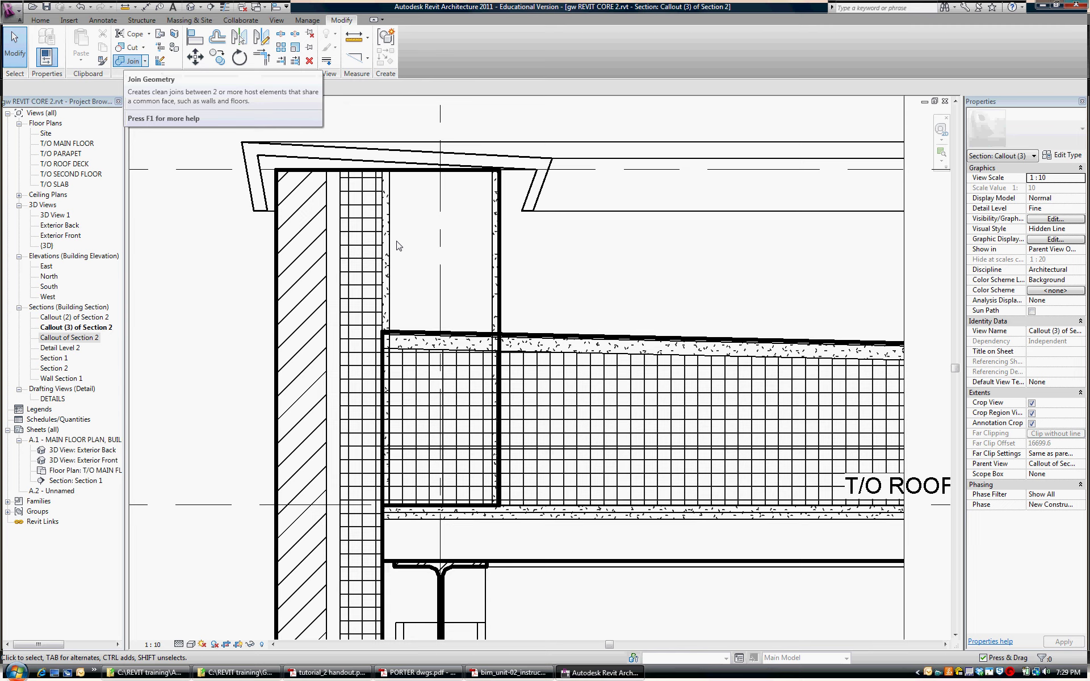
left_click(130, 60)
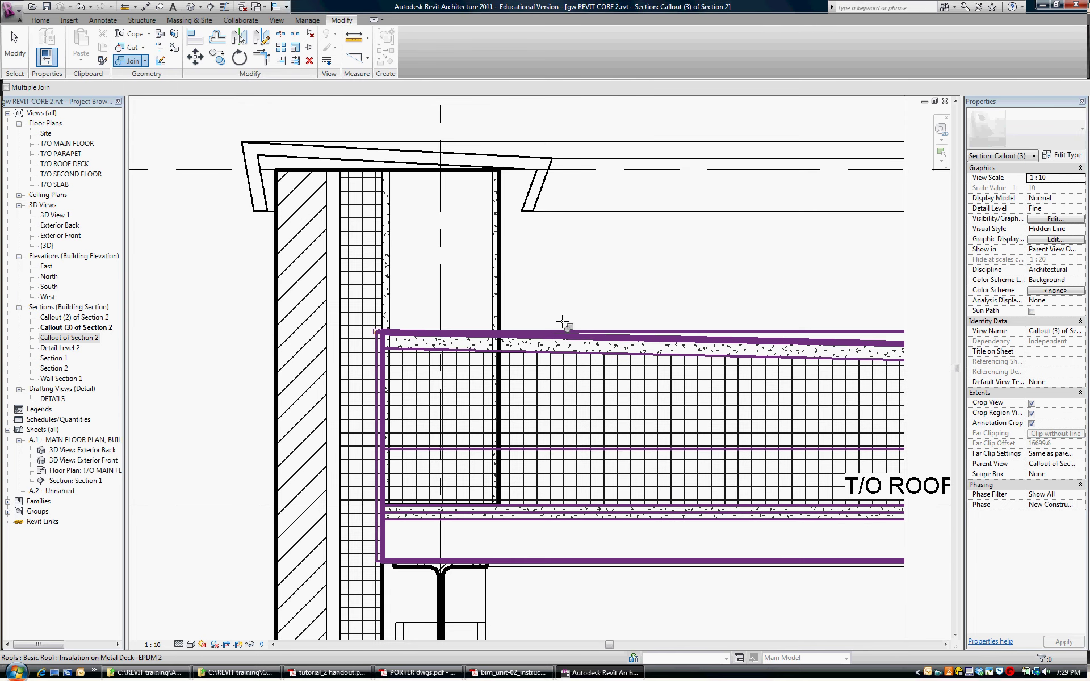
left_click(499, 338)
left_click(499, 287)
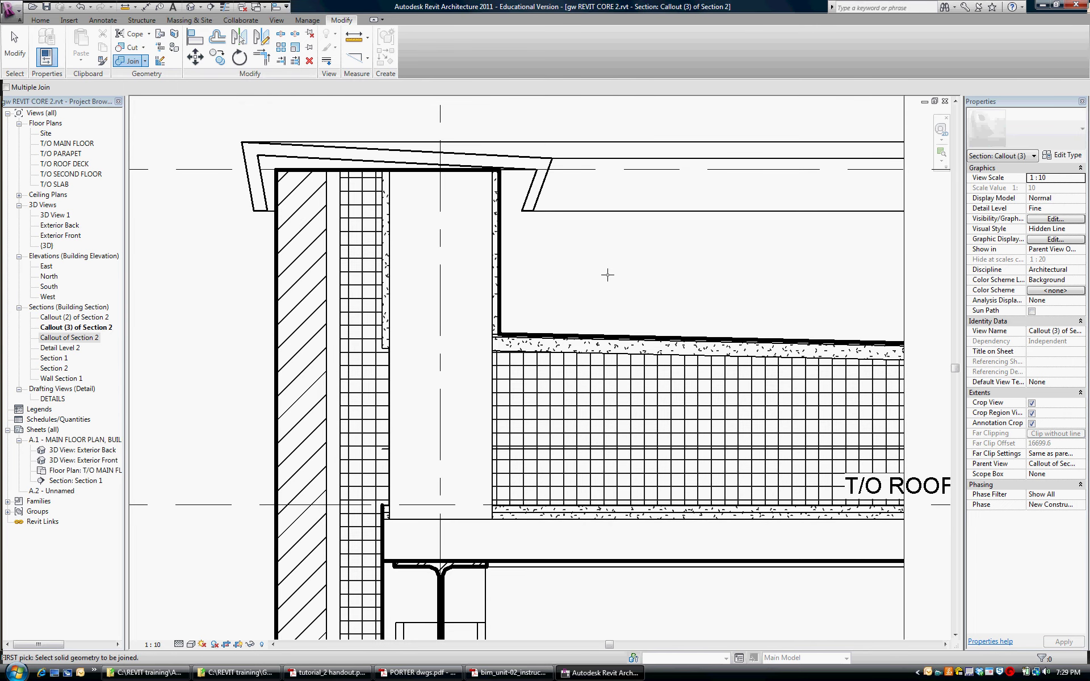
scroll(608, 274, "down", 3)
scroll(568, 234, "up", 2)
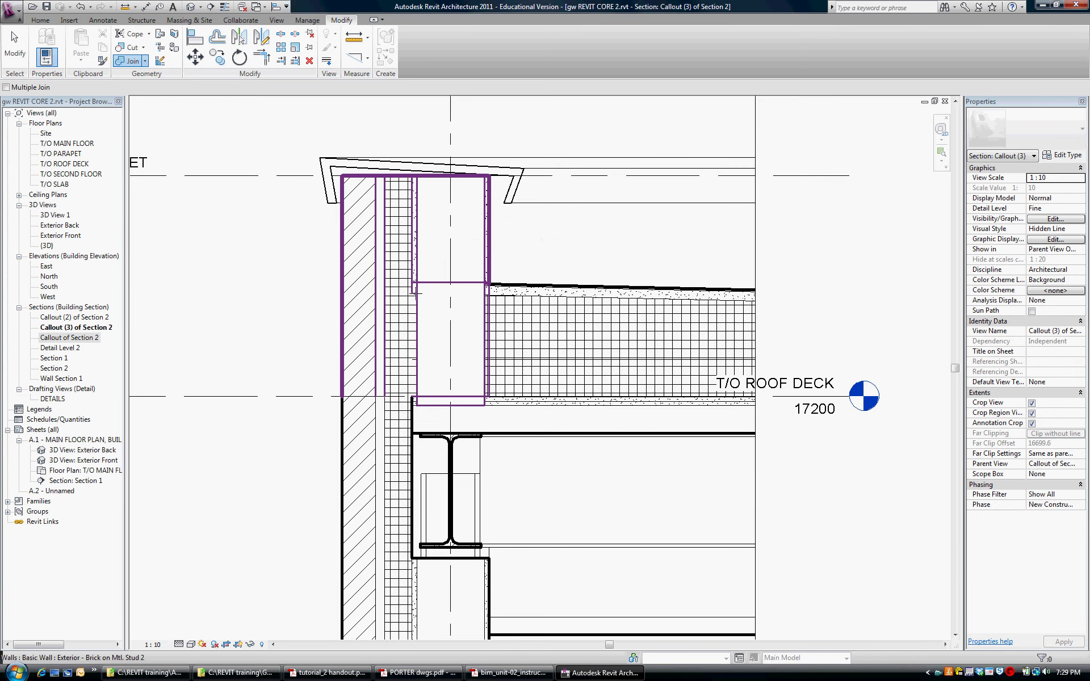
scroll(510, 315, "up", 3)
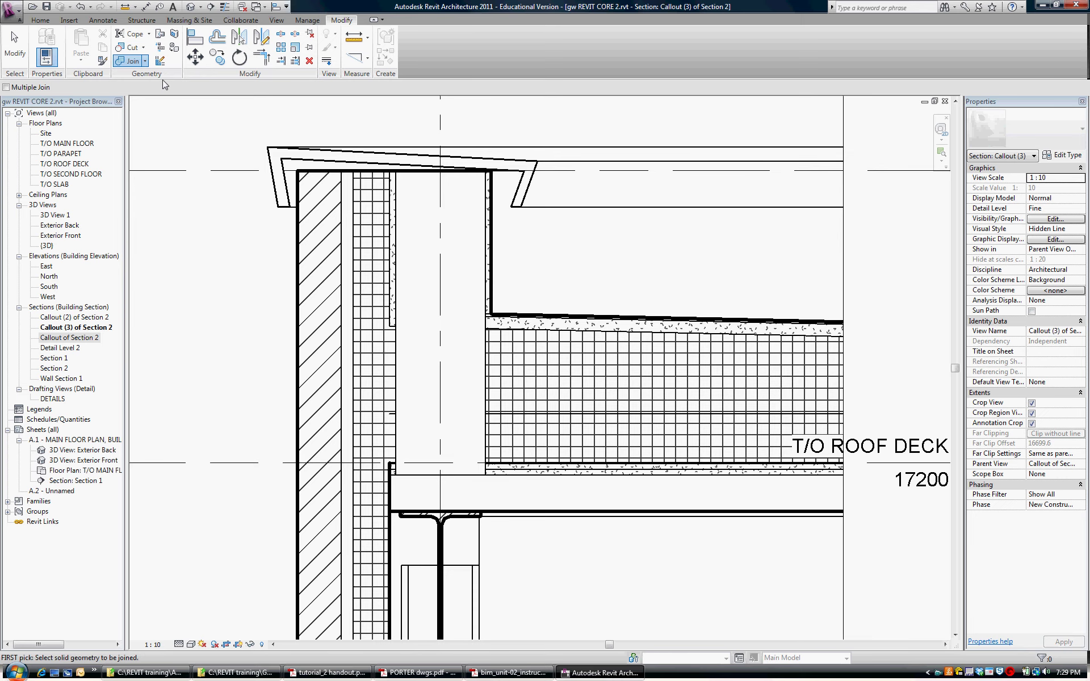
- Unjoin the parapet wall from the roof deck
left_click(146, 61)
left_click(167, 103)
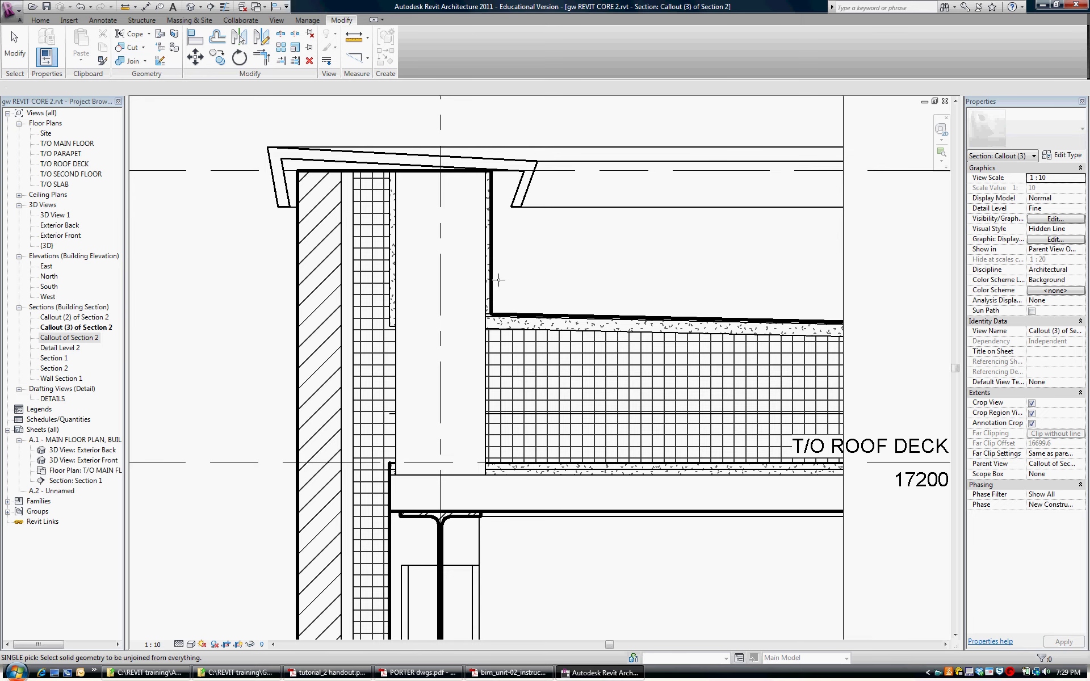
left_click(494, 281)
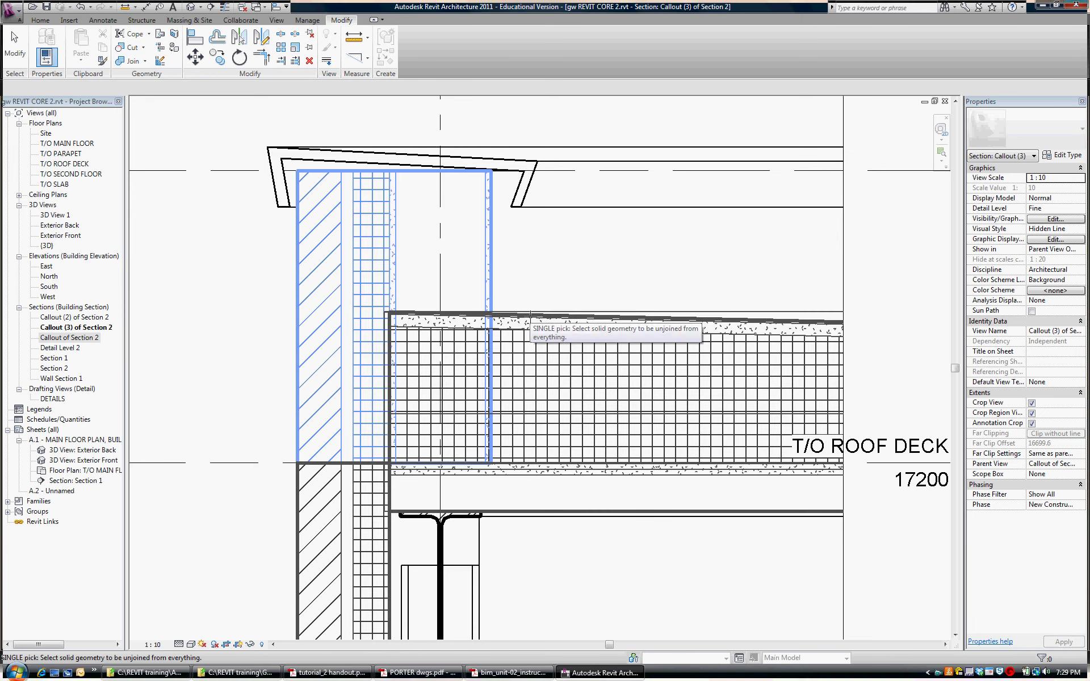
key("Escape")
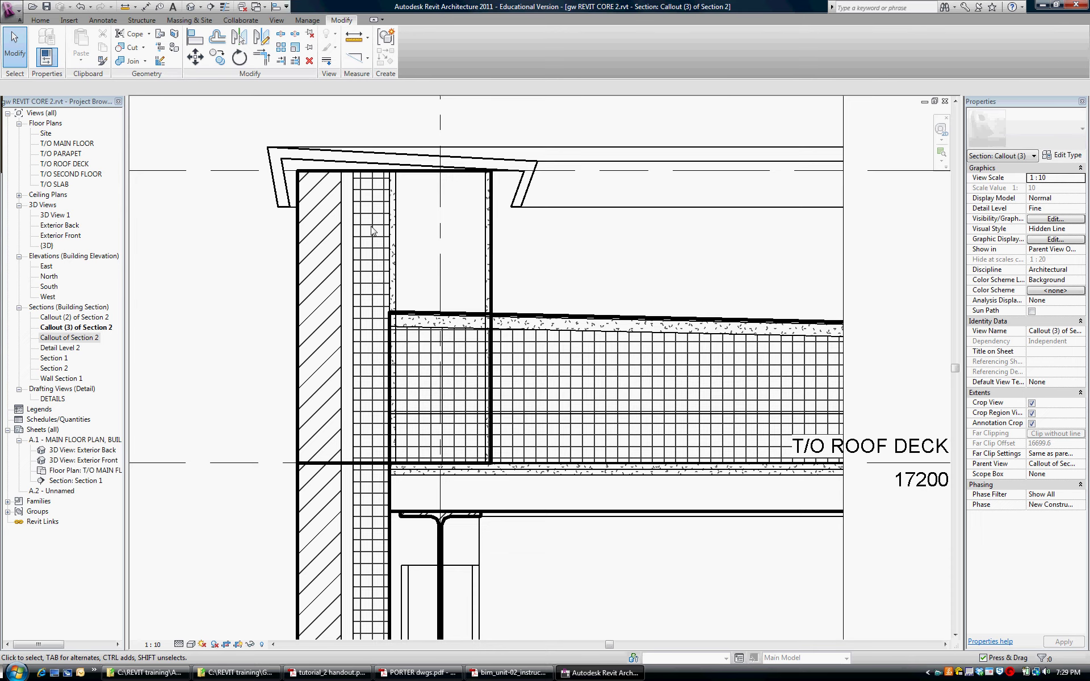
scroll(371, 266, "down", 2)
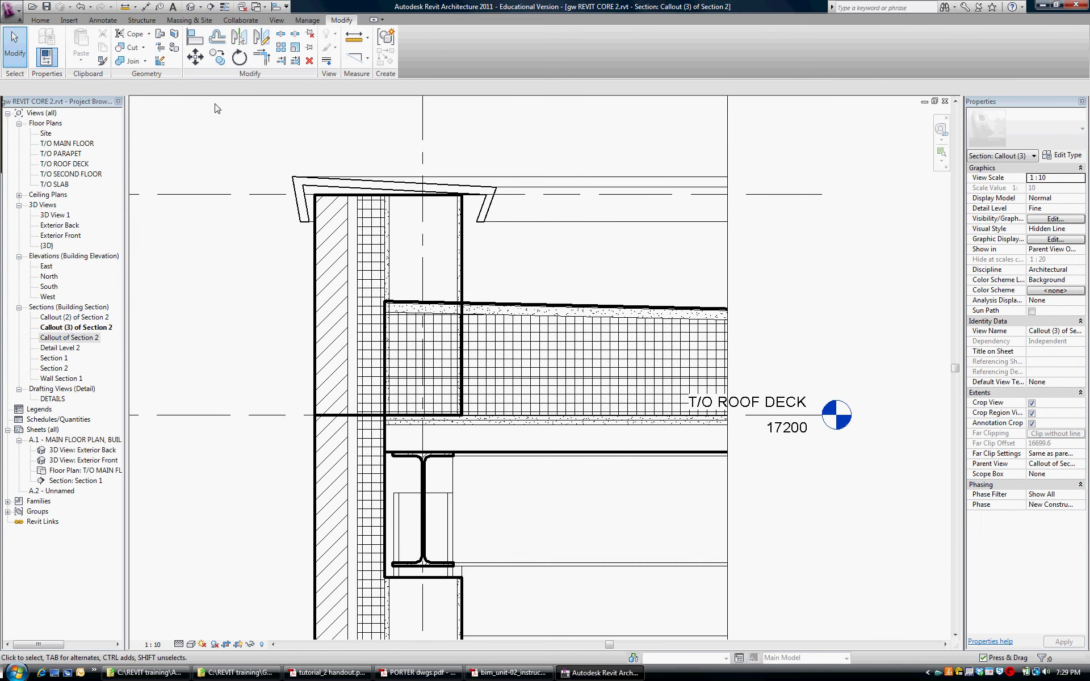
- Pick the parapet wall with Join Geometry, then cancel without joining anything
left_click(129, 61)
left_click(315, 300)
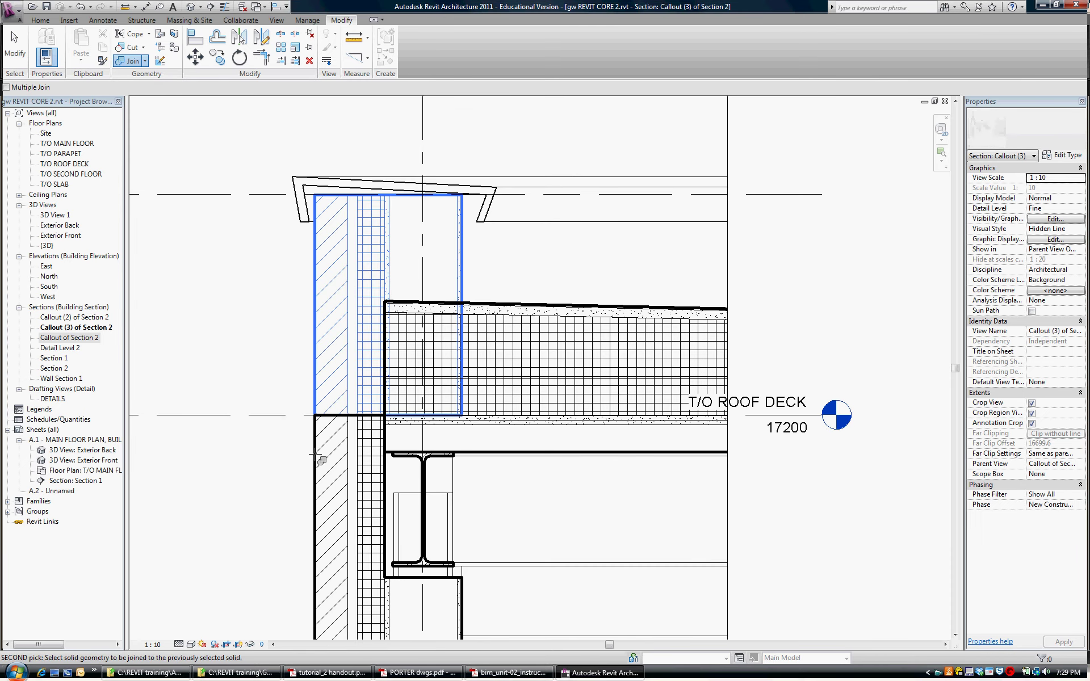
key("Escape")
key("Escape")
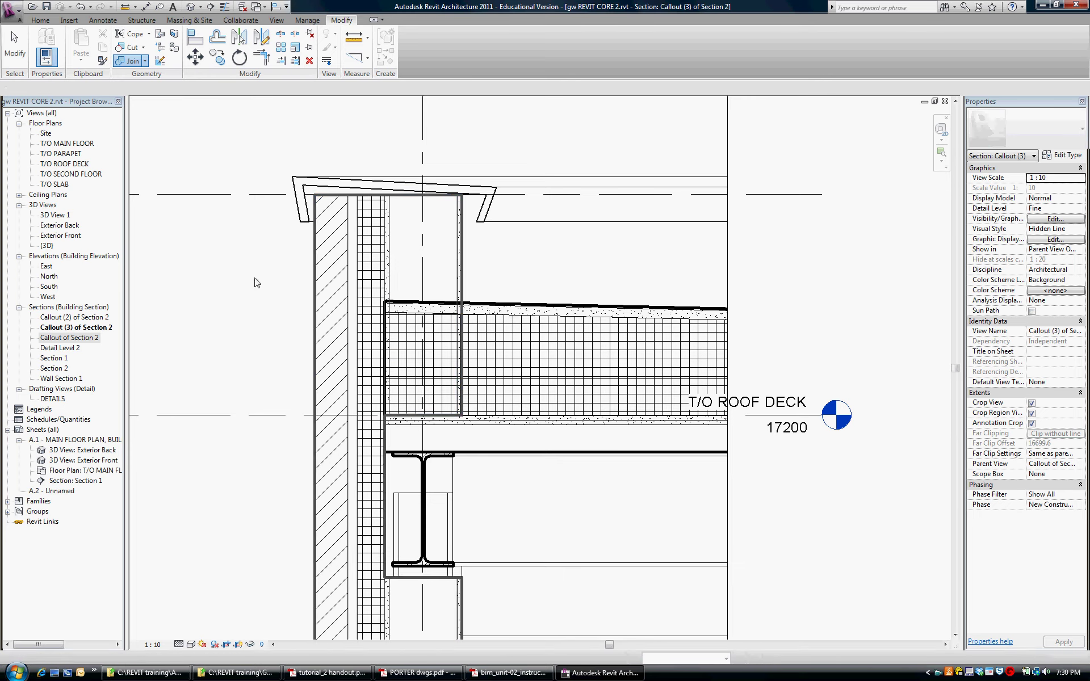
scroll(483, 311, "up", 1)
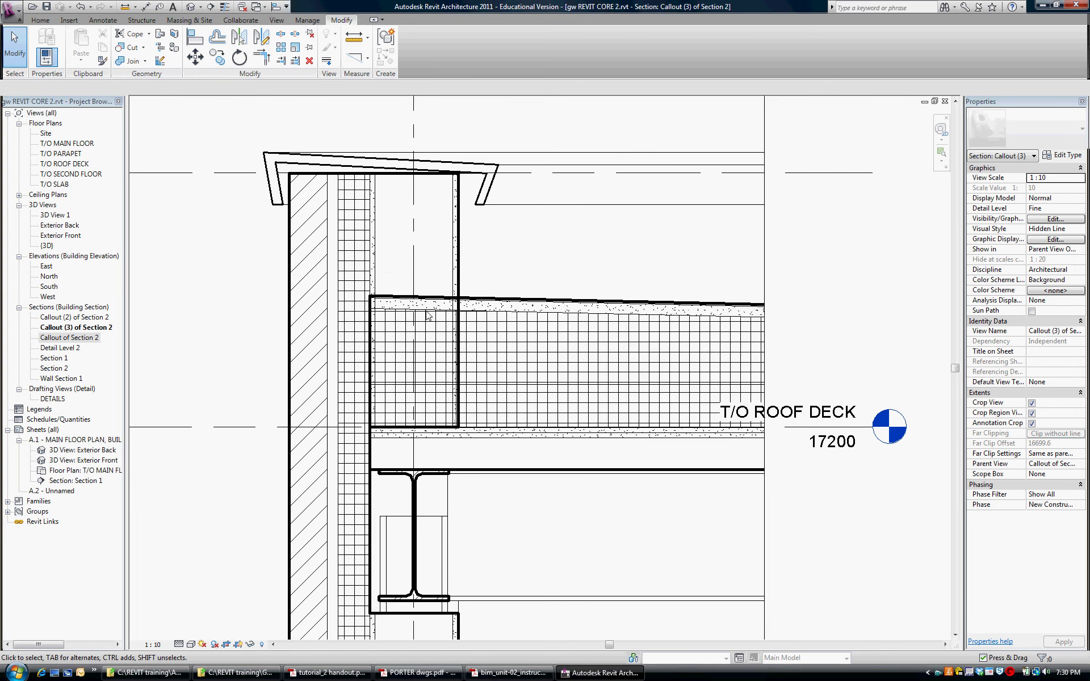
scroll(454, 324, "up", 3)
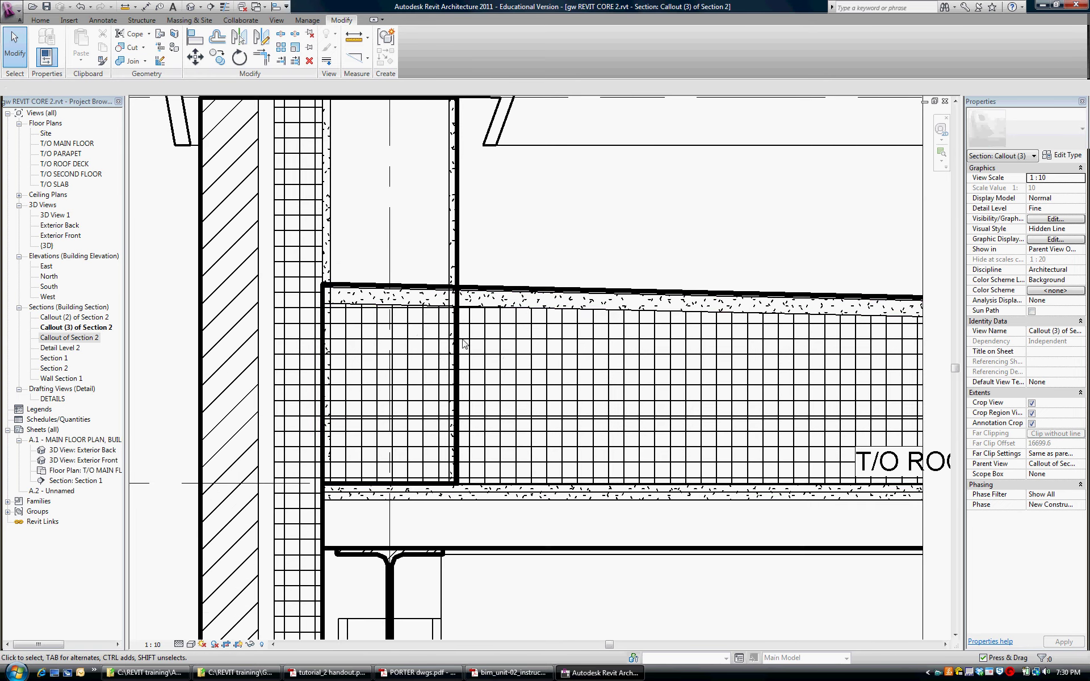
middle_click_drag(567, 359, 518, 346)
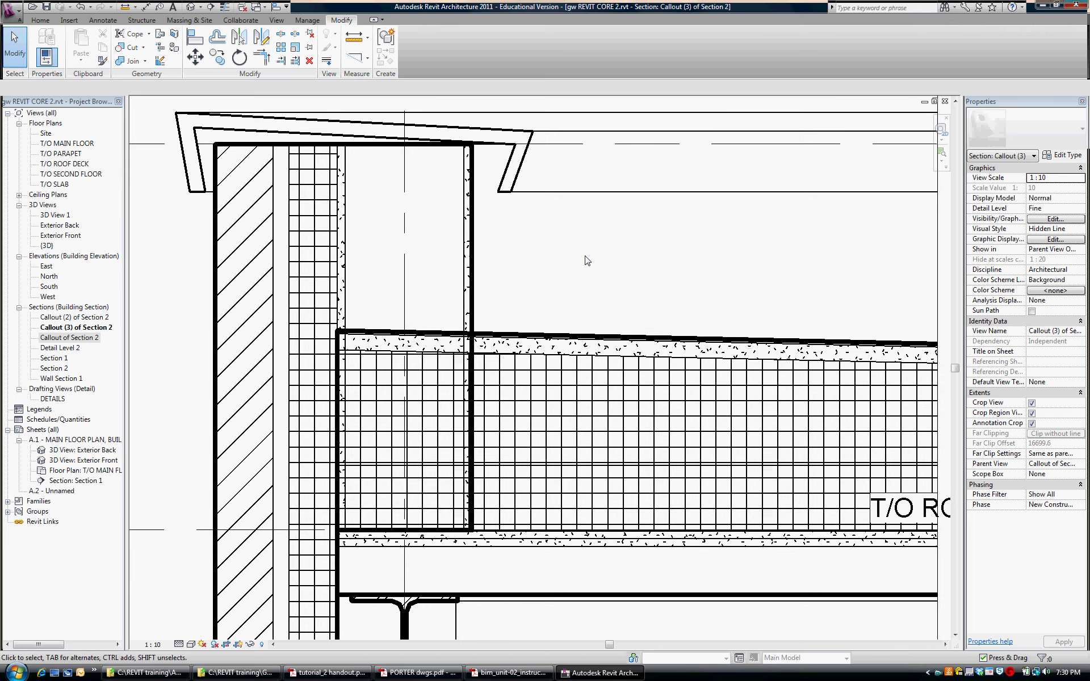
scroll(586, 257, "down", 1)
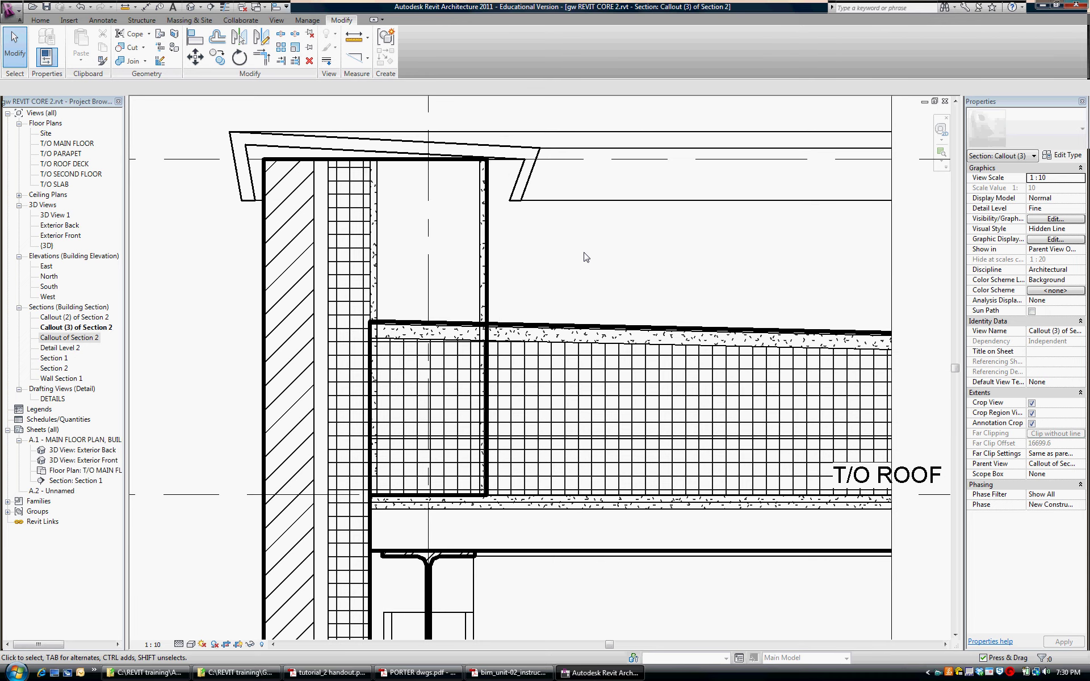
- Start a cut profile with thin lines shown and pick the roof's top face
left_click(277, 20)
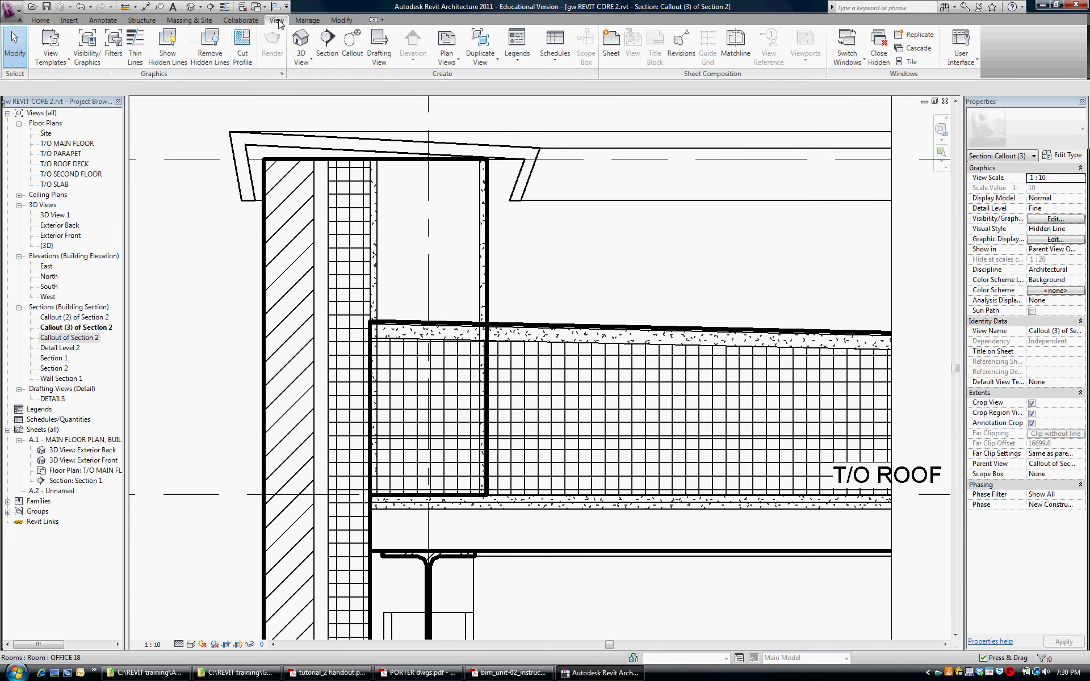
left_click(243, 43)
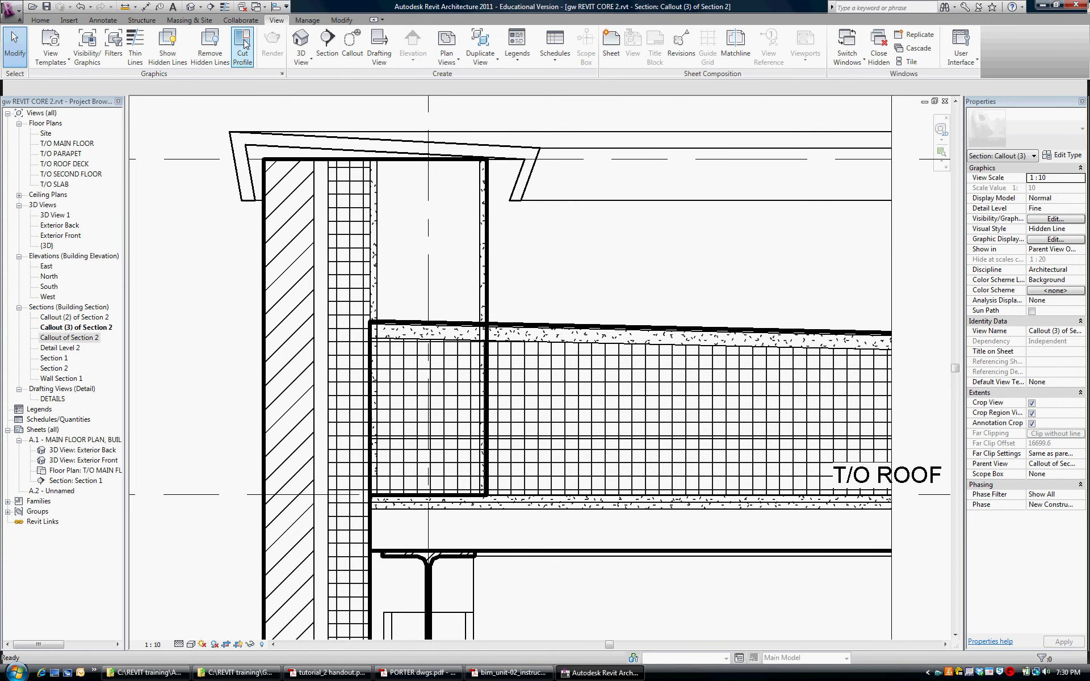
left_click(226, 8)
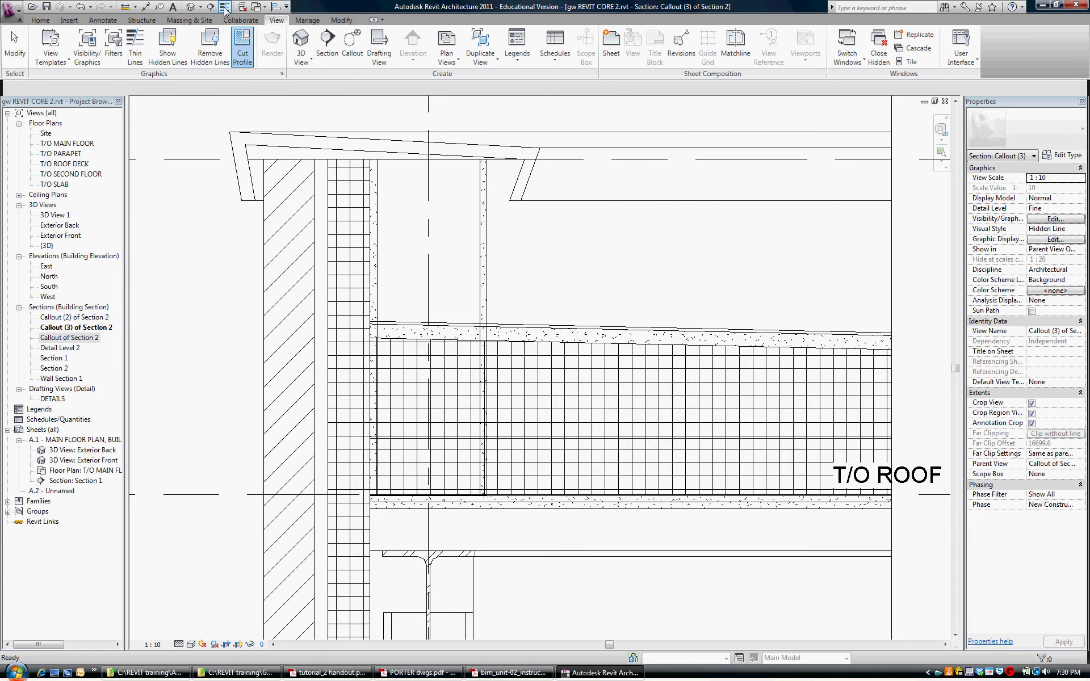
scroll(509, 359, "up", 1)
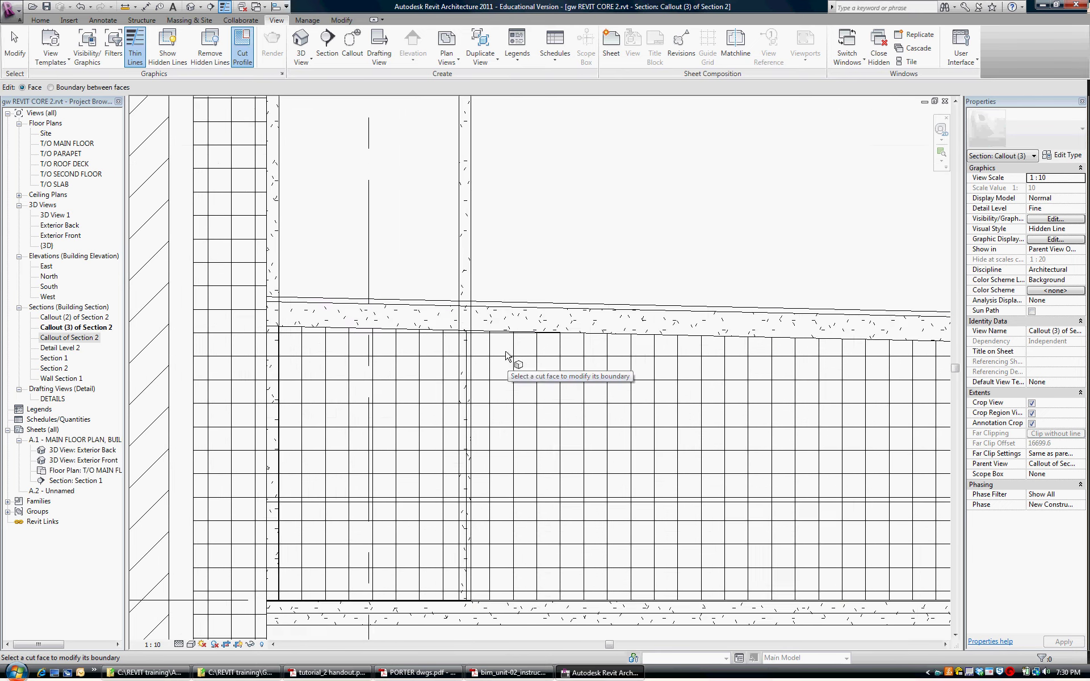
scroll(498, 347, "up", 1)
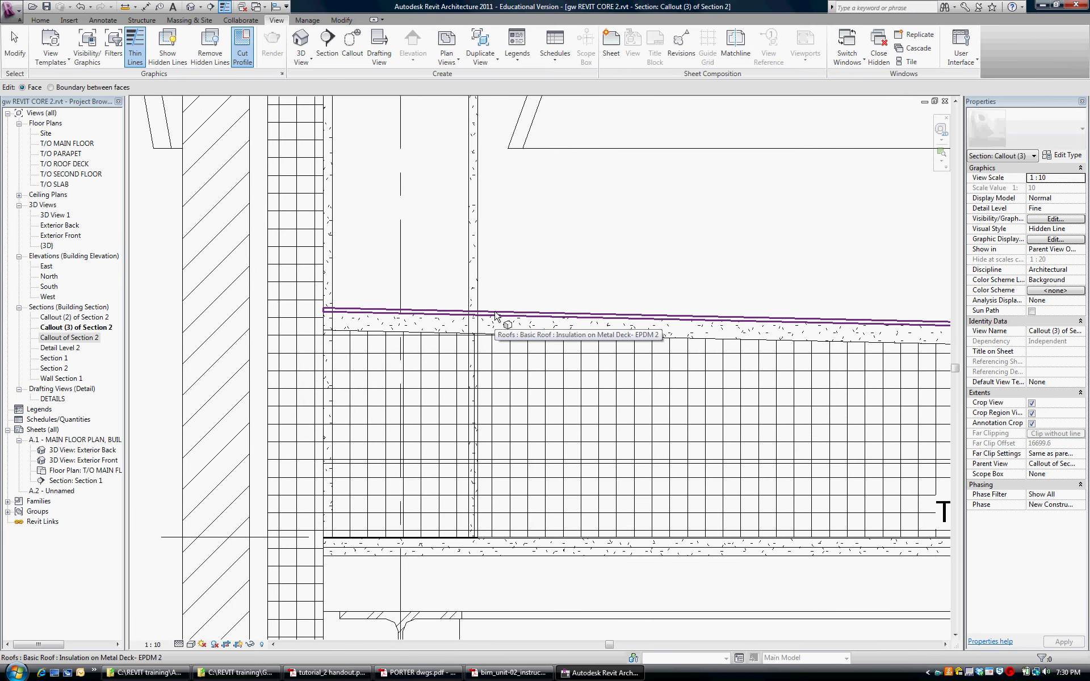
left_click(495, 315)
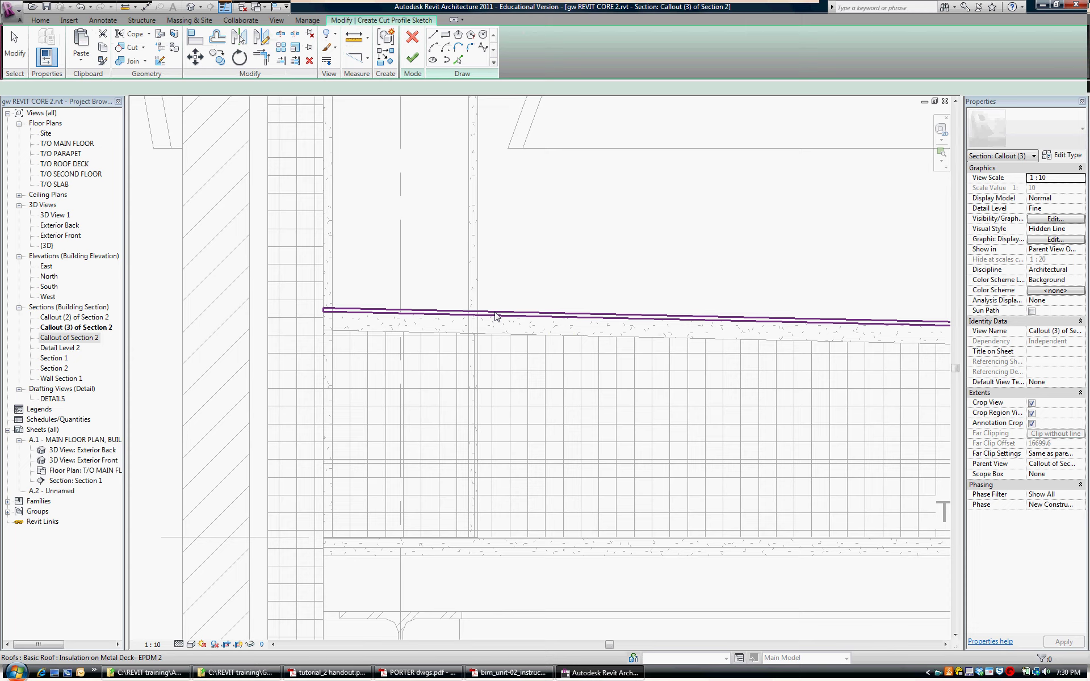
scroll(485, 314, "up", 3)
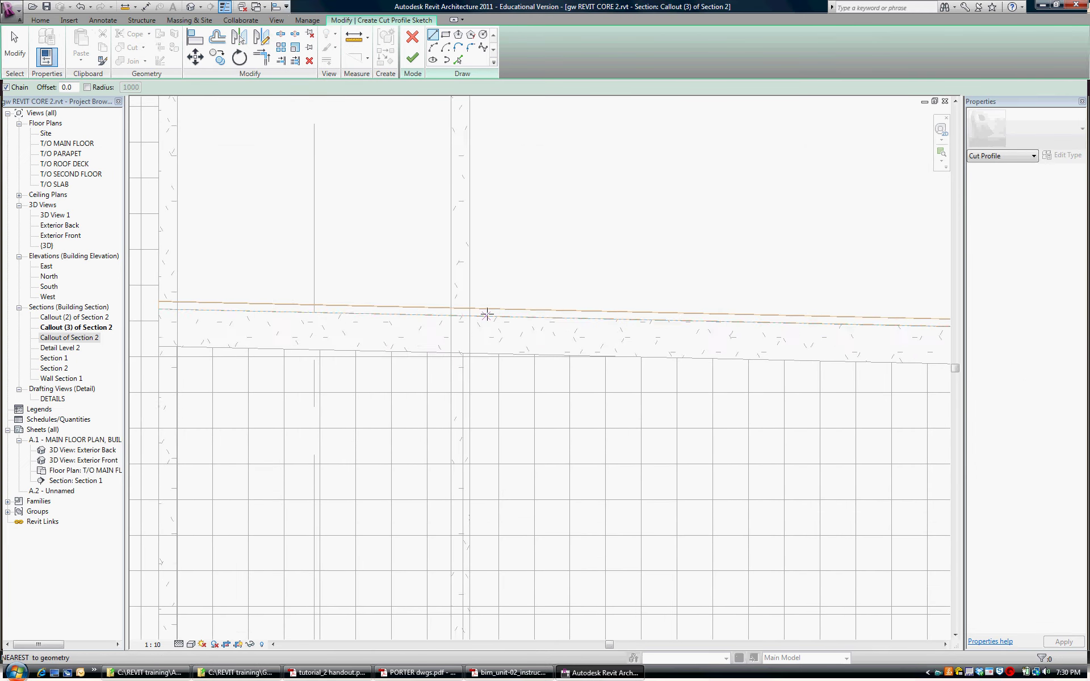
middle_click_drag(494, 316, 667, 337)
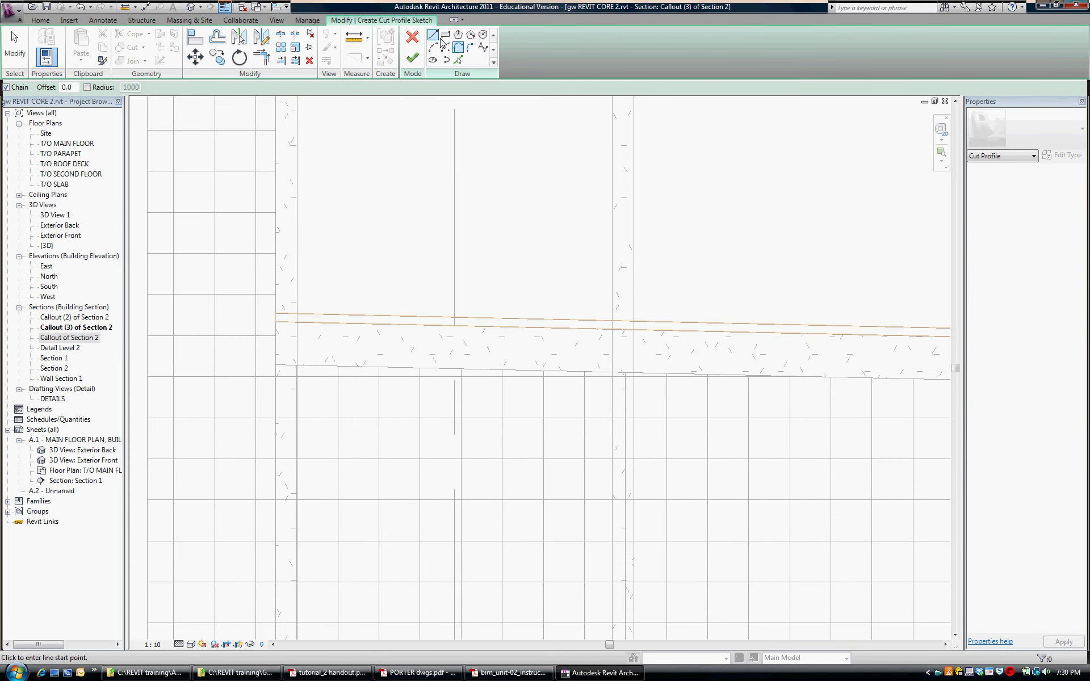
- Sketch the profile line at the wall-roof junction, flip the kept side, and finish
left_click(633, 322)
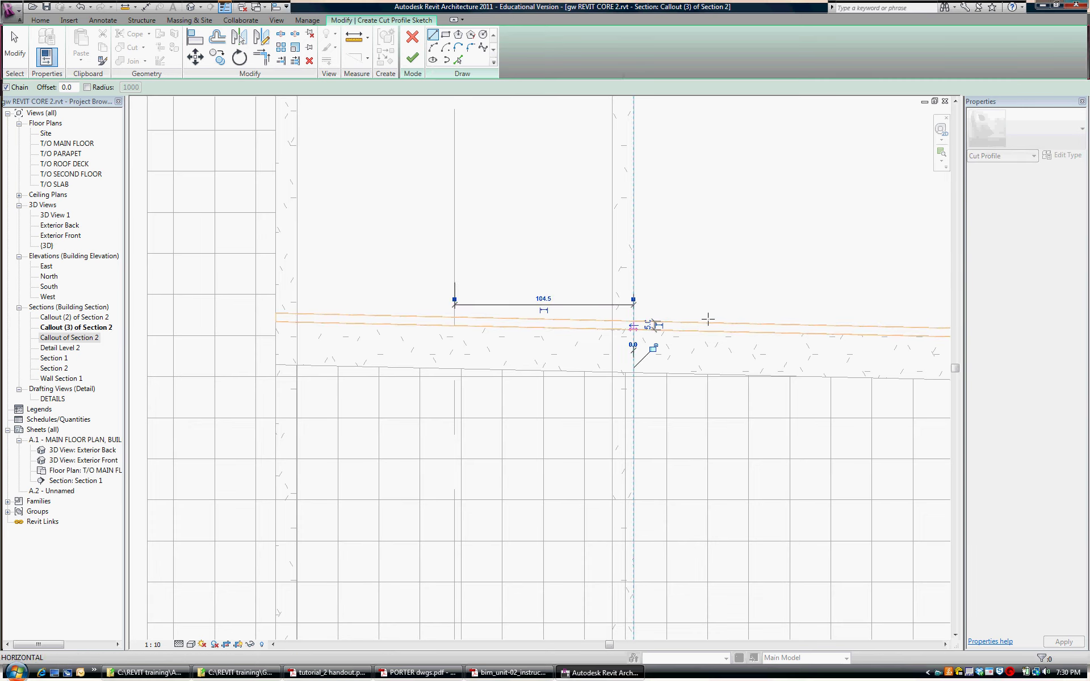
key("Escape")
scroll(567, 321, "up", 4)
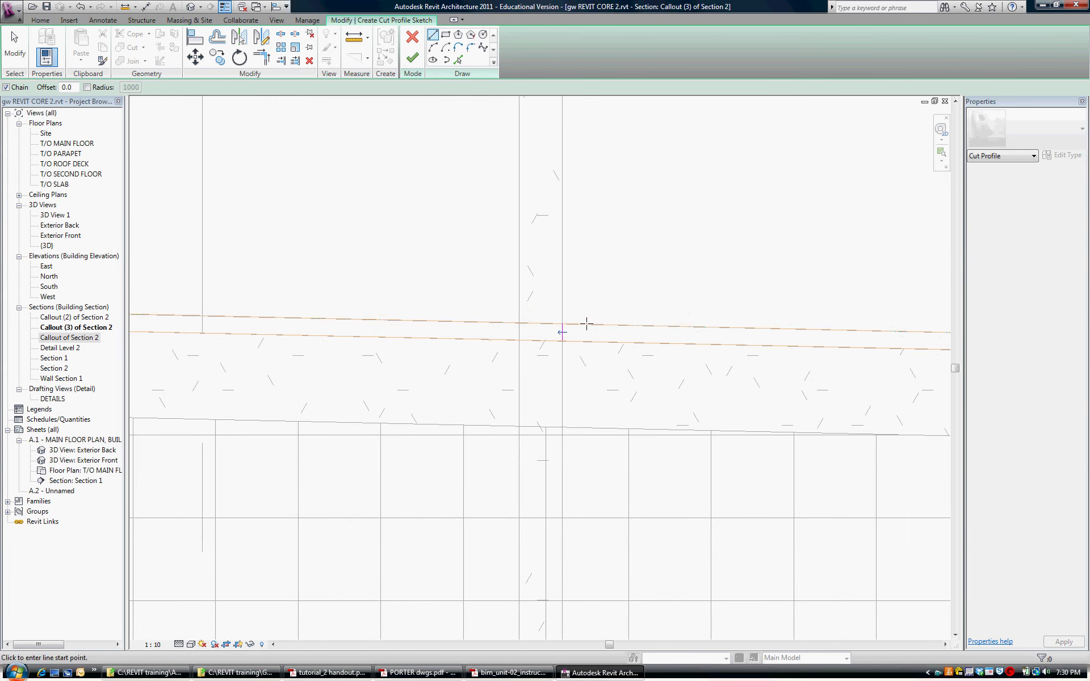
scroll(562, 334, "up", 4)
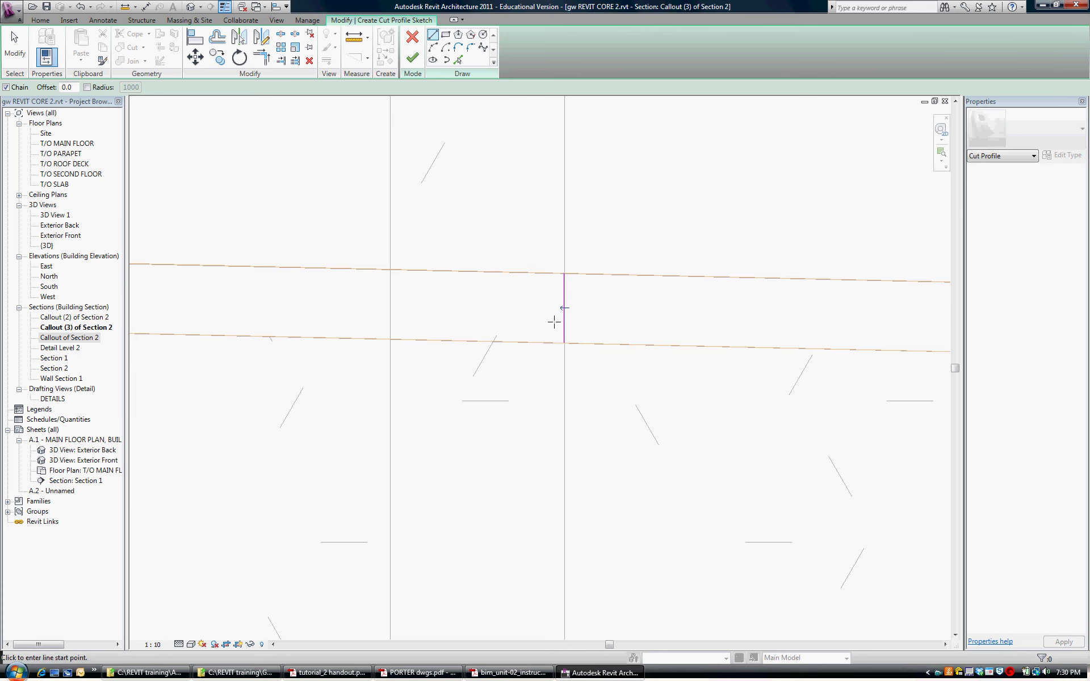
key("Escape")
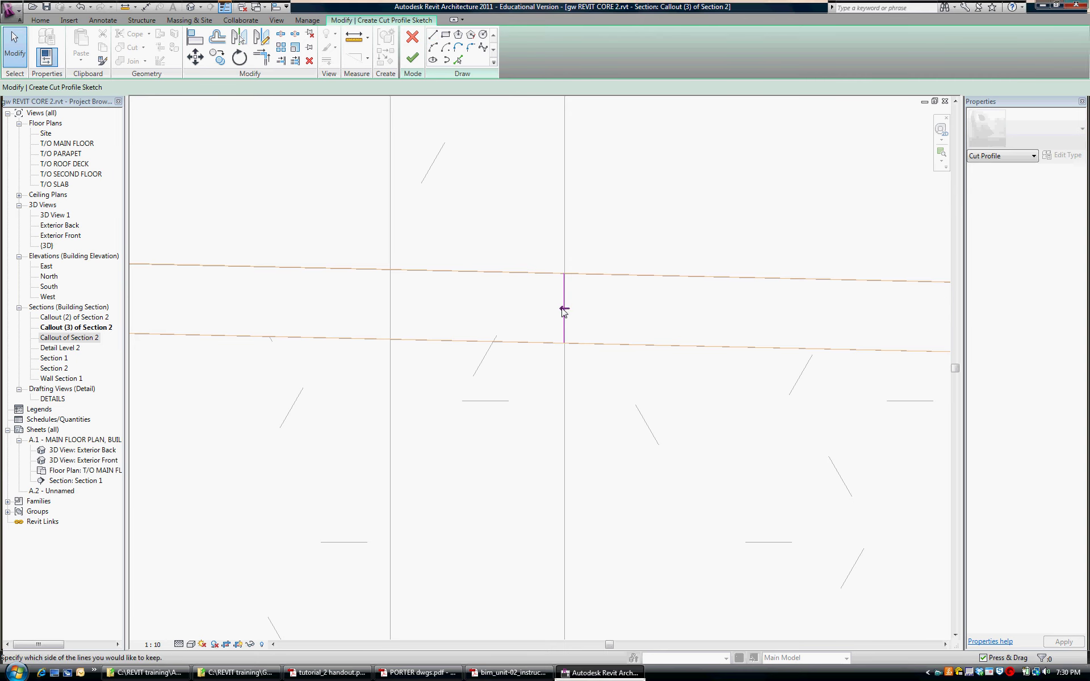
left_click(563, 310)
scroll(624, 310, "down", 6)
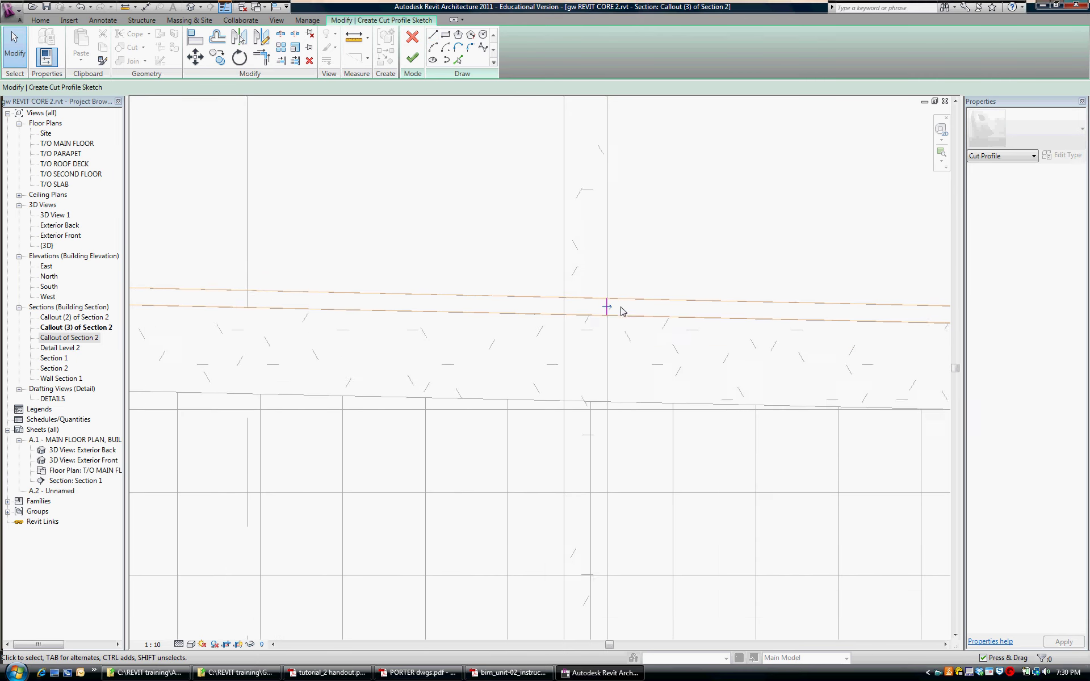
scroll(410, 341, "down", 3)
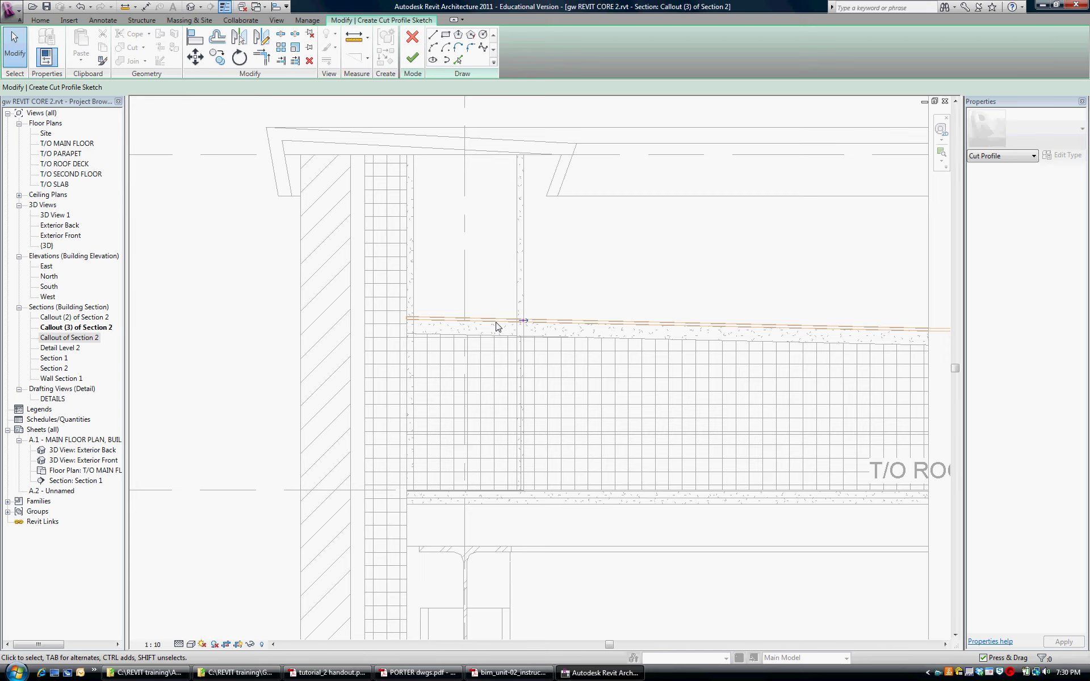
left_click(412, 58)
scroll(510, 329, "up", 6)
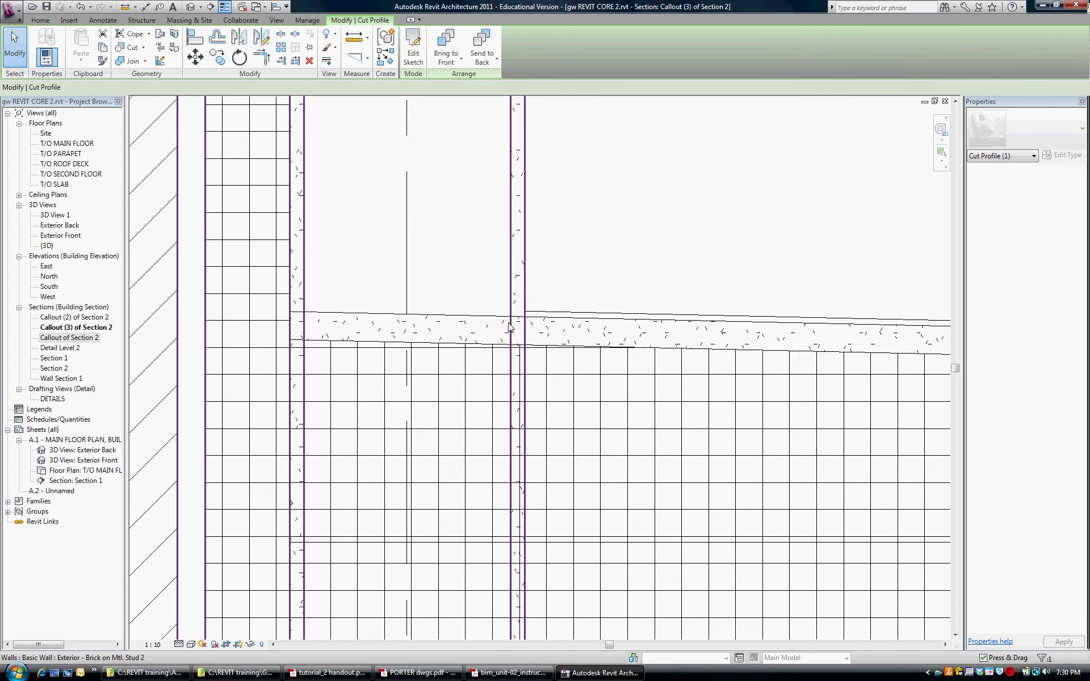
- Switch to thin lines and add a roof cut profile with a vertical line at the wall face
key("Escape")
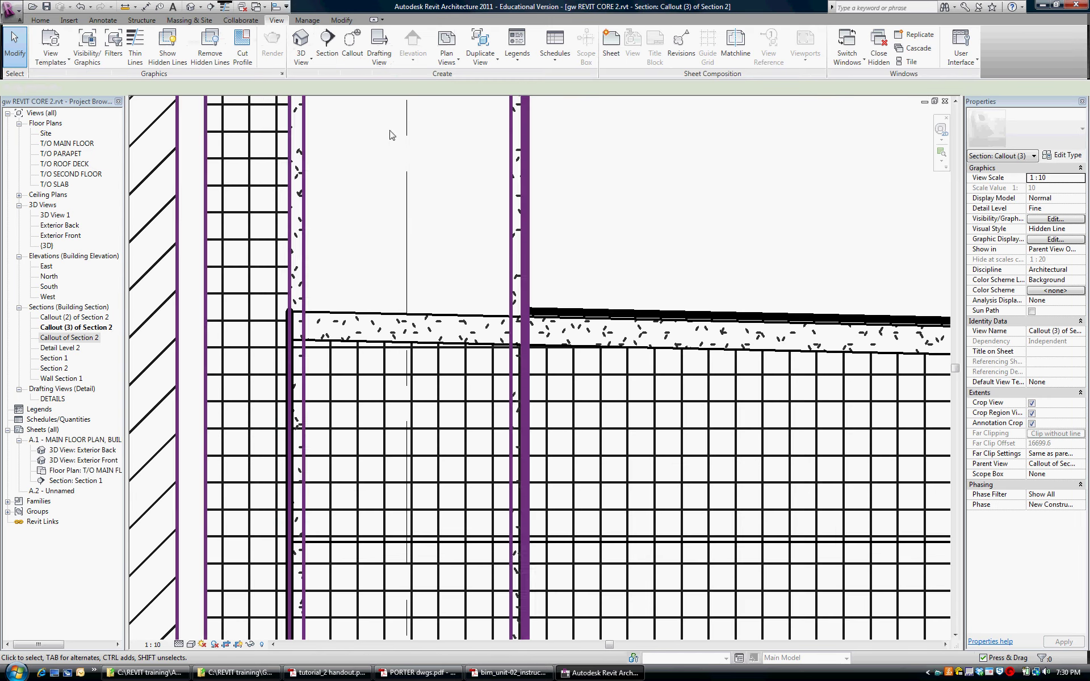
key("t")
key("l")
scroll(564, 346, "up", 1)
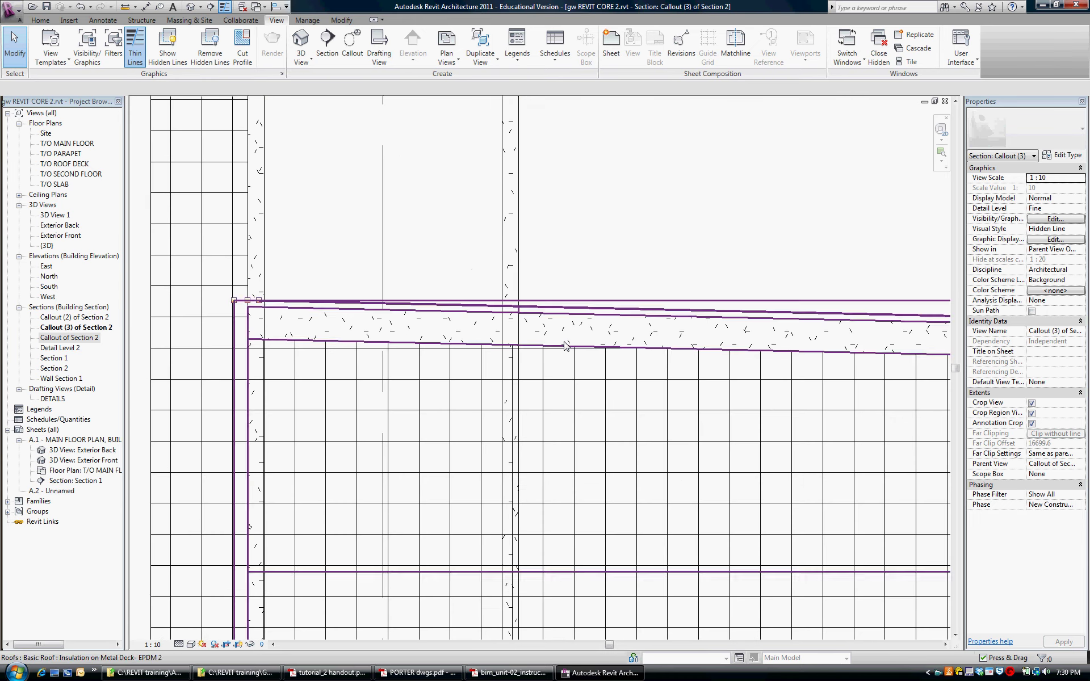
key("c")
key("p")
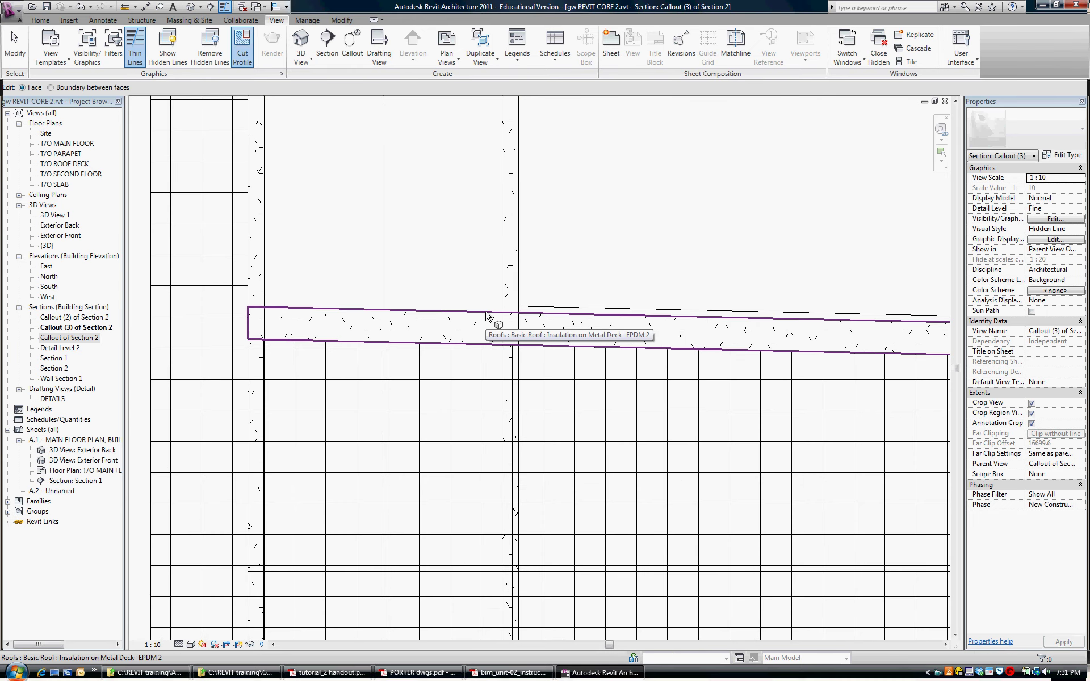
left_click(486, 317)
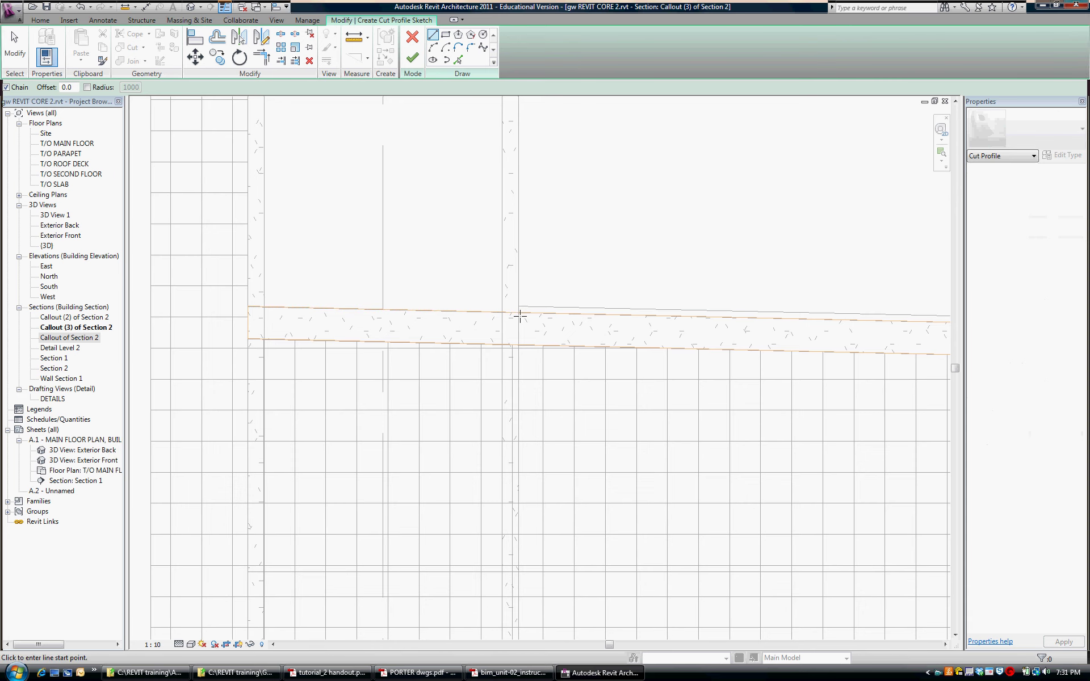
left_click(517, 312)
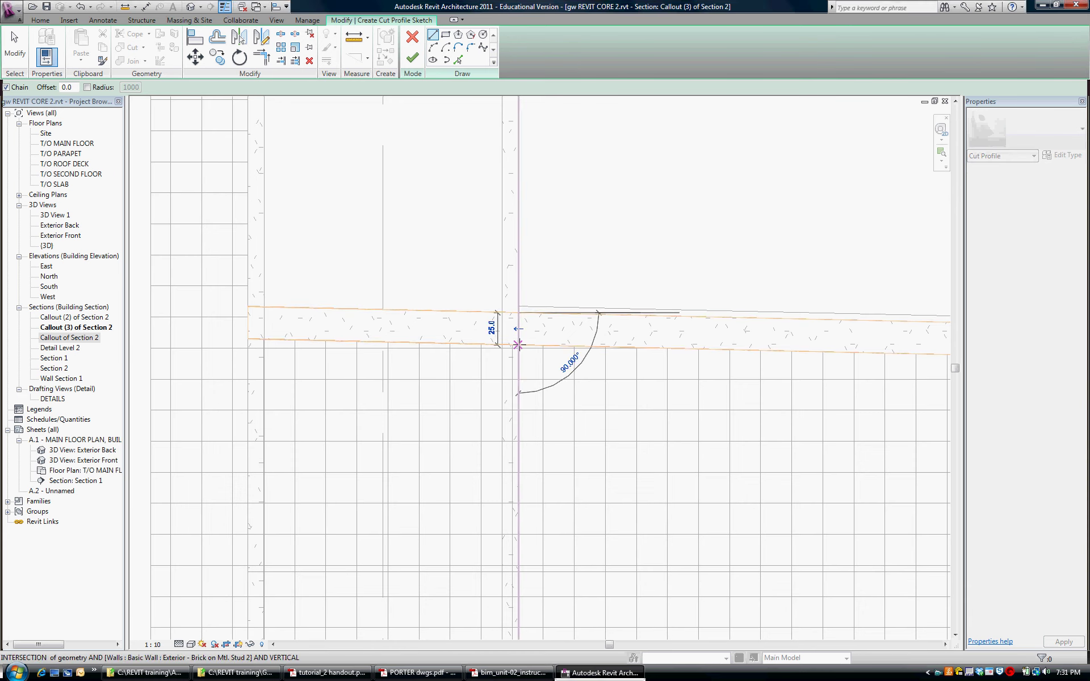
left_click(517, 345)
key("Escape")
key("Escape")
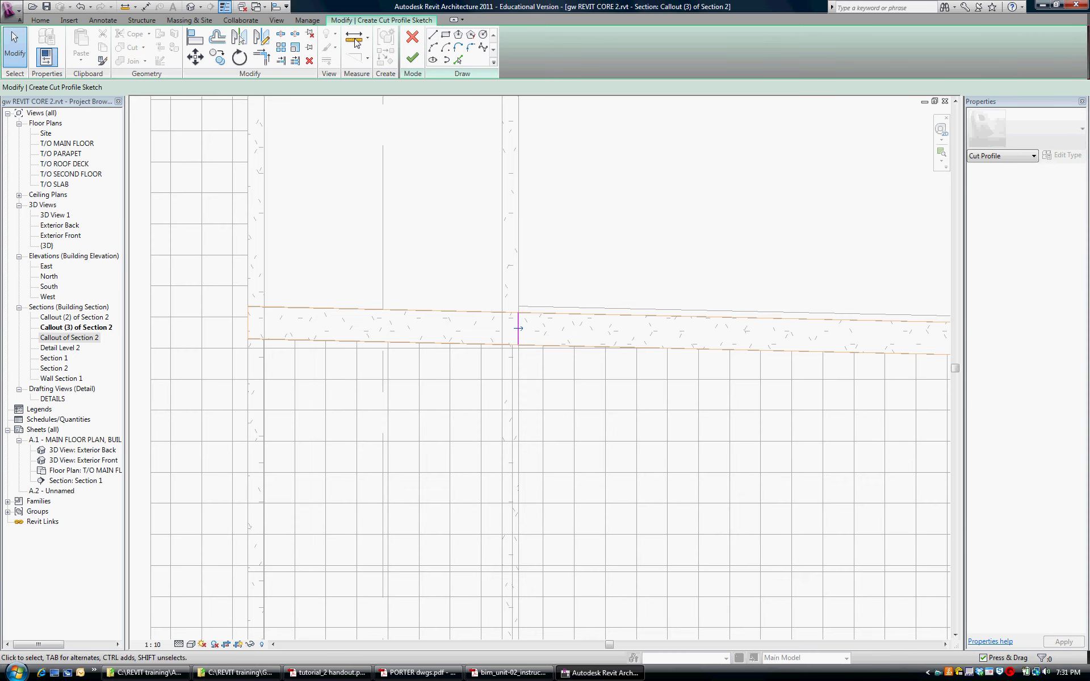
left_click(410, 58)
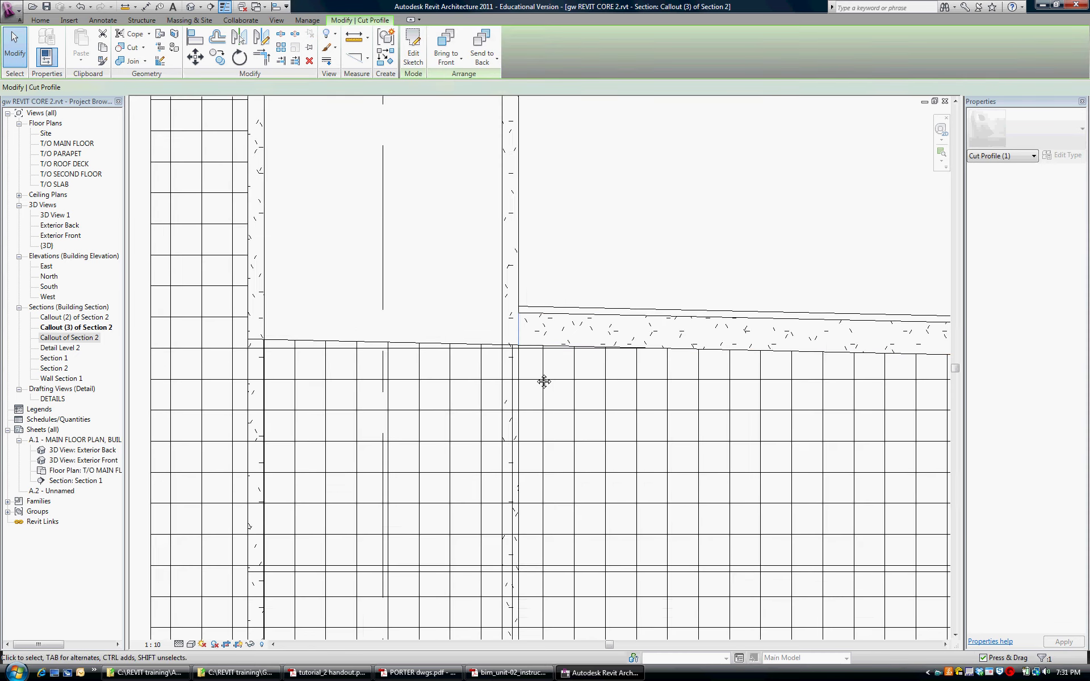
- Add a cut profile at the roof edge with a vertical line and flipped side
middle_click_drag(594, 447, 522, 339)
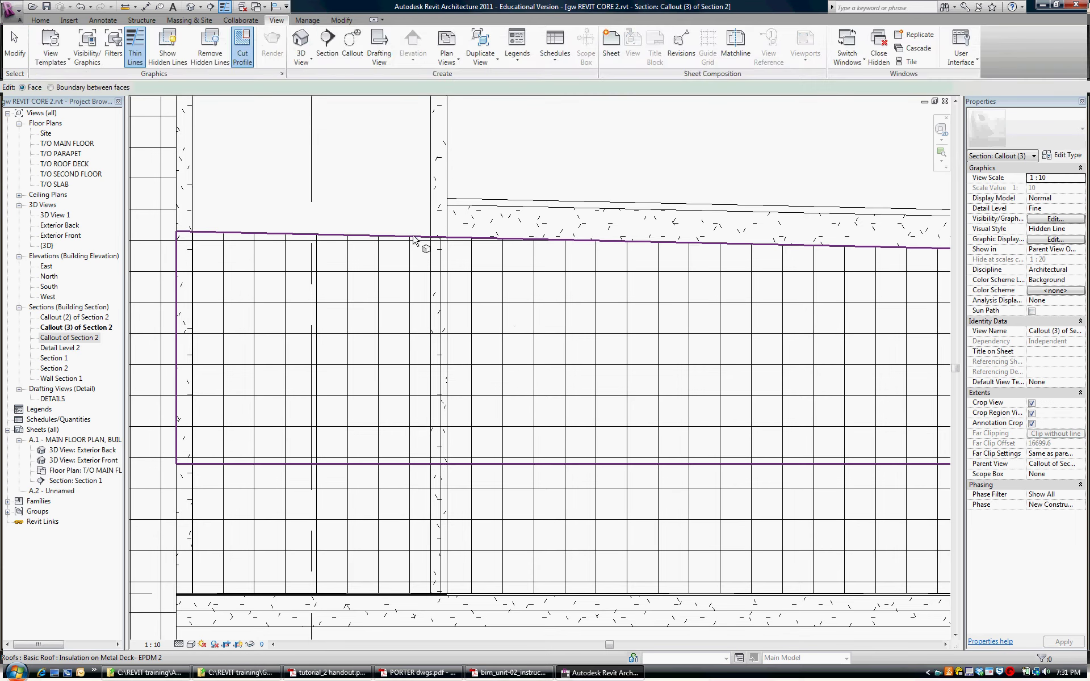
left_click(417, 239)
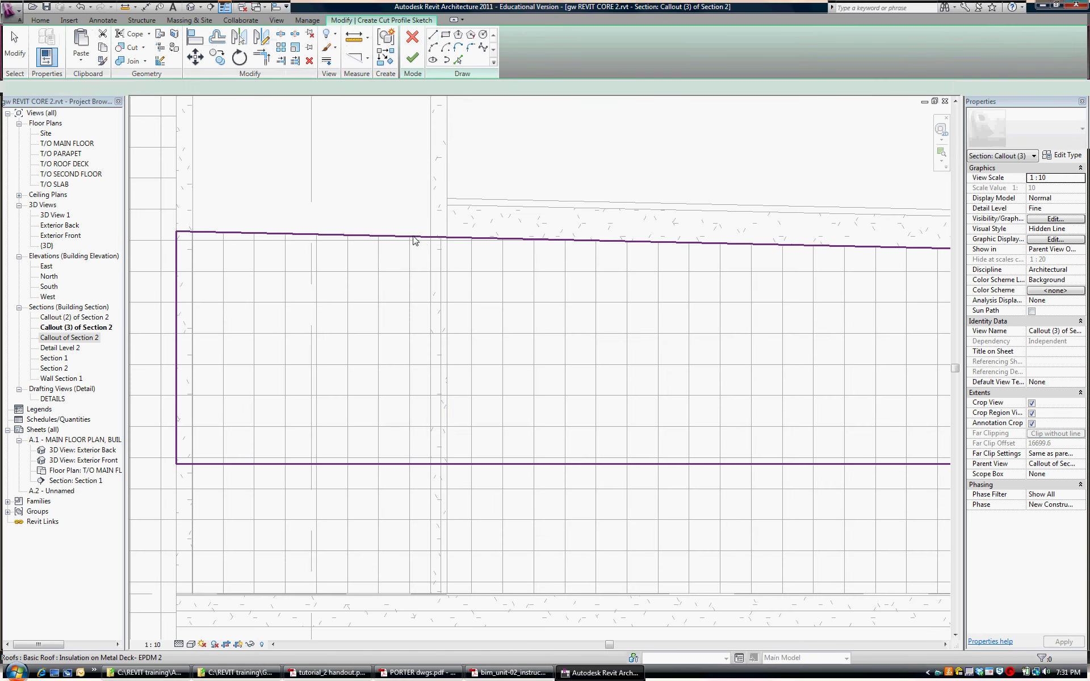
left_click(446, 237)
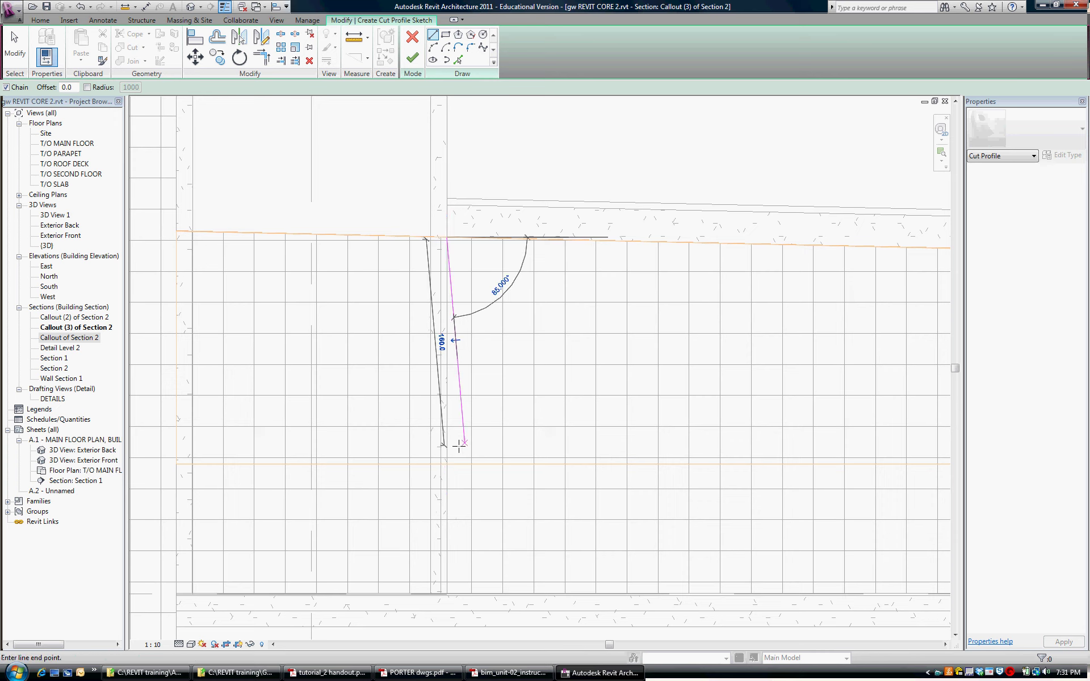
left_click(446, 460)
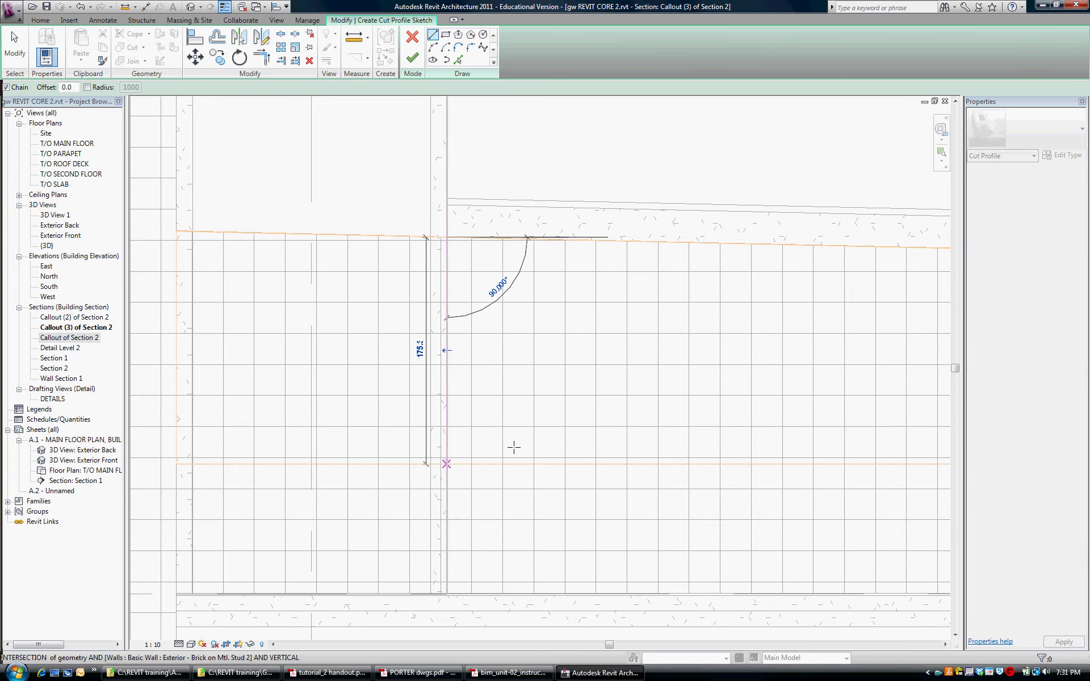
key("Escape")
key("Escape")
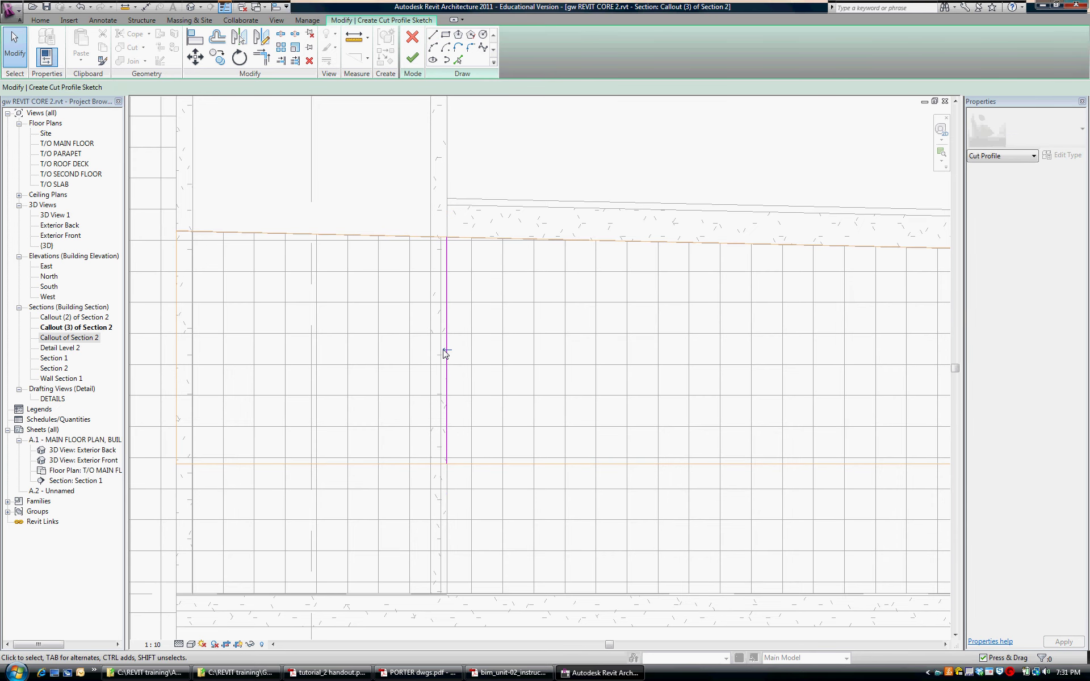
left_click(446, 350)
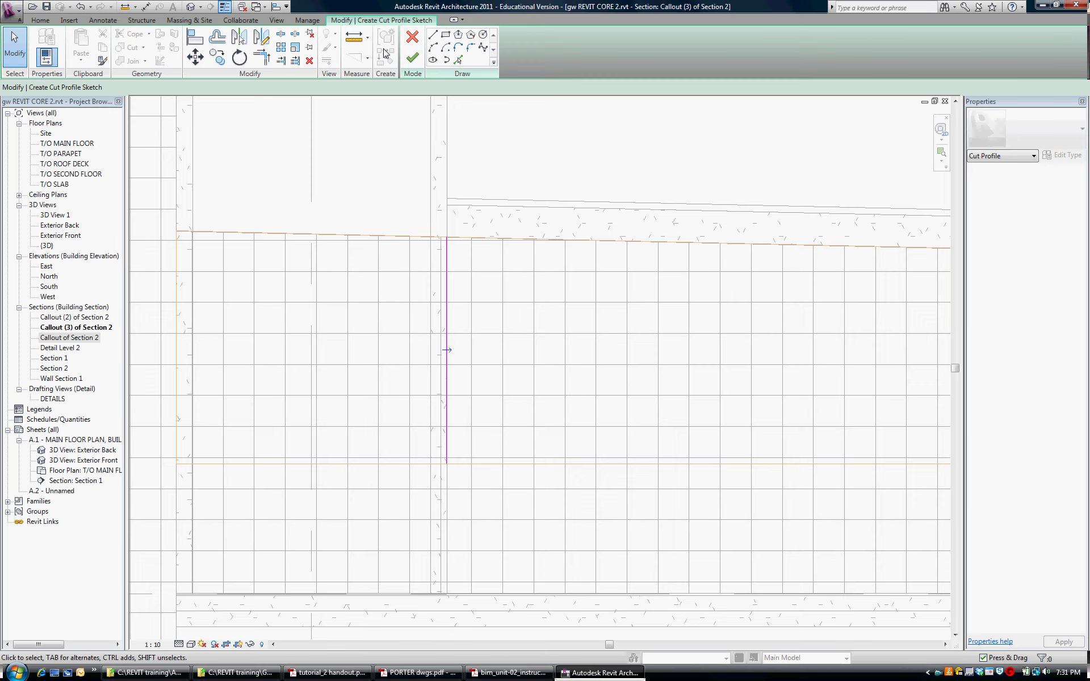
left_click(412, 58)
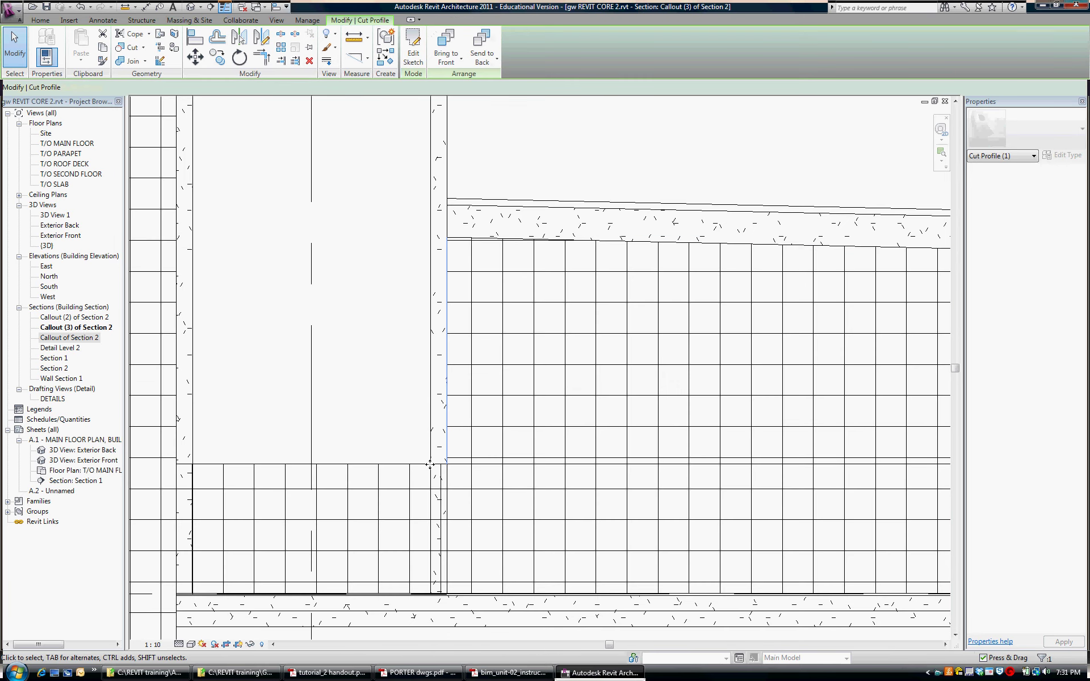
- Add another roof cut profile with a vertical line down to the floor
key("Escape")
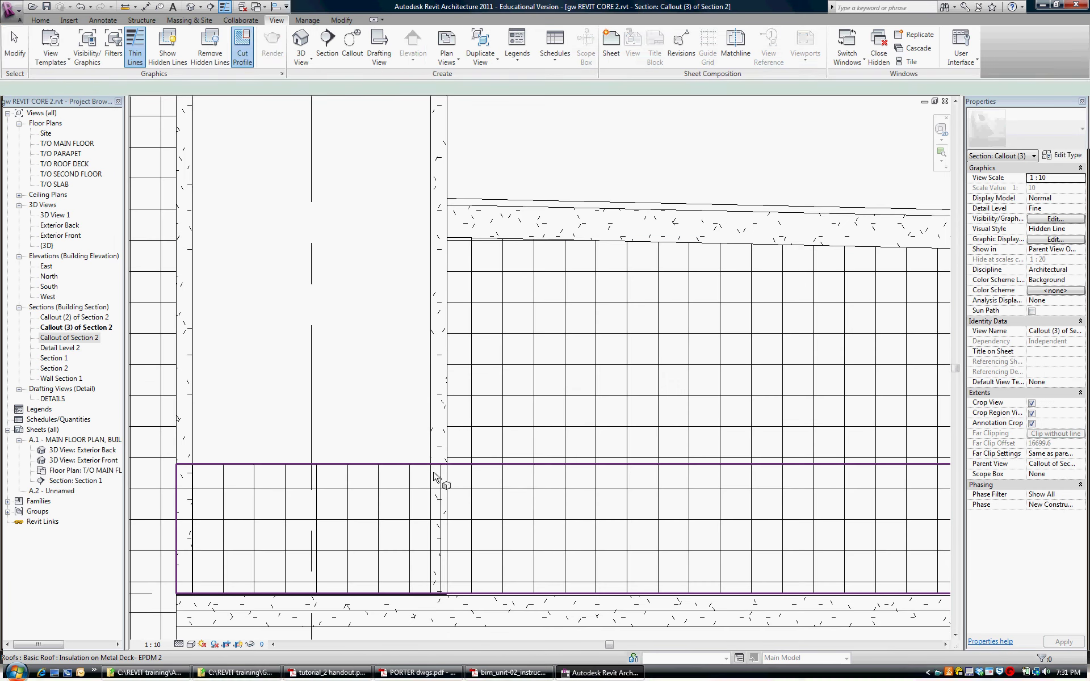
left_click(435, 477)
left_click(446, 464)
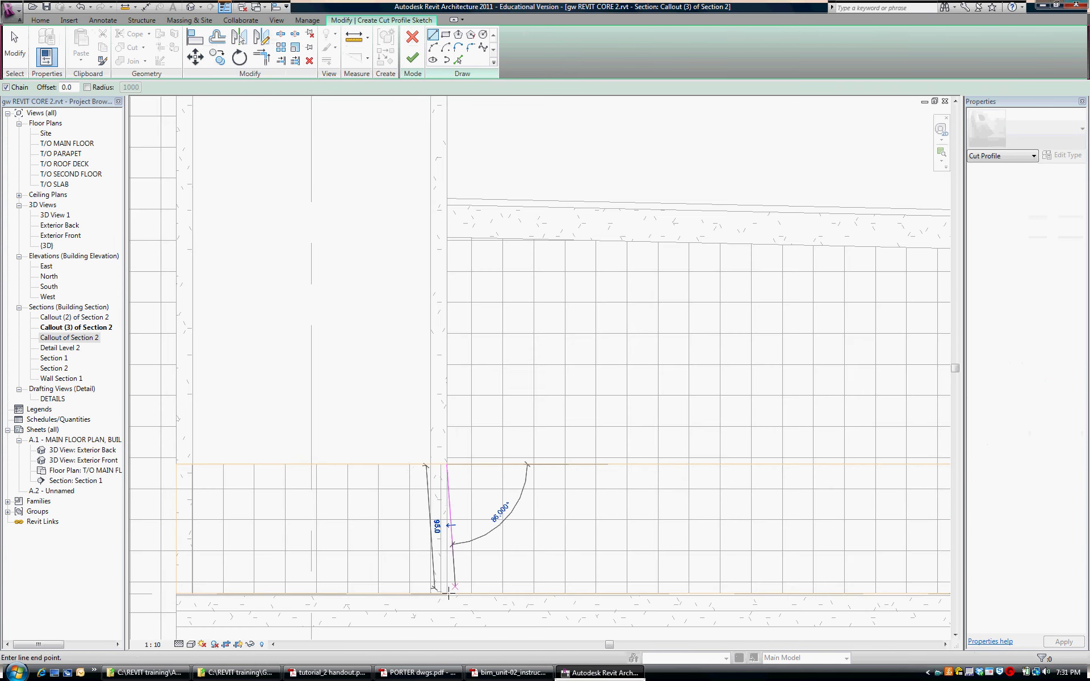
left_click(447, 593)
key("Escape")
key("Escape")
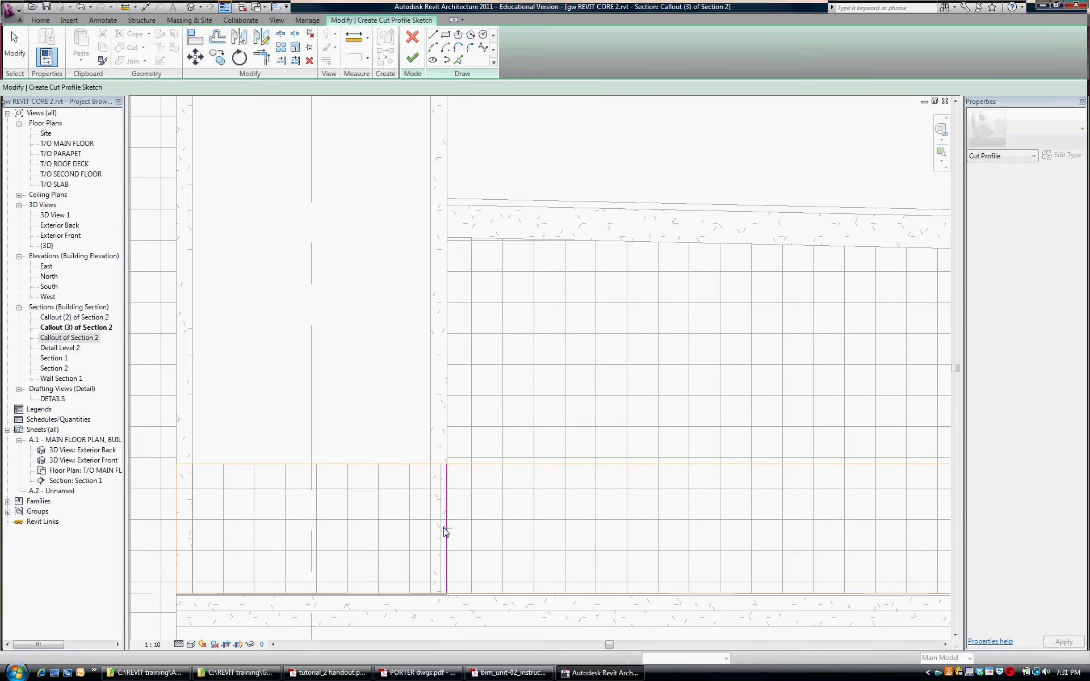
left_click(412, 59)
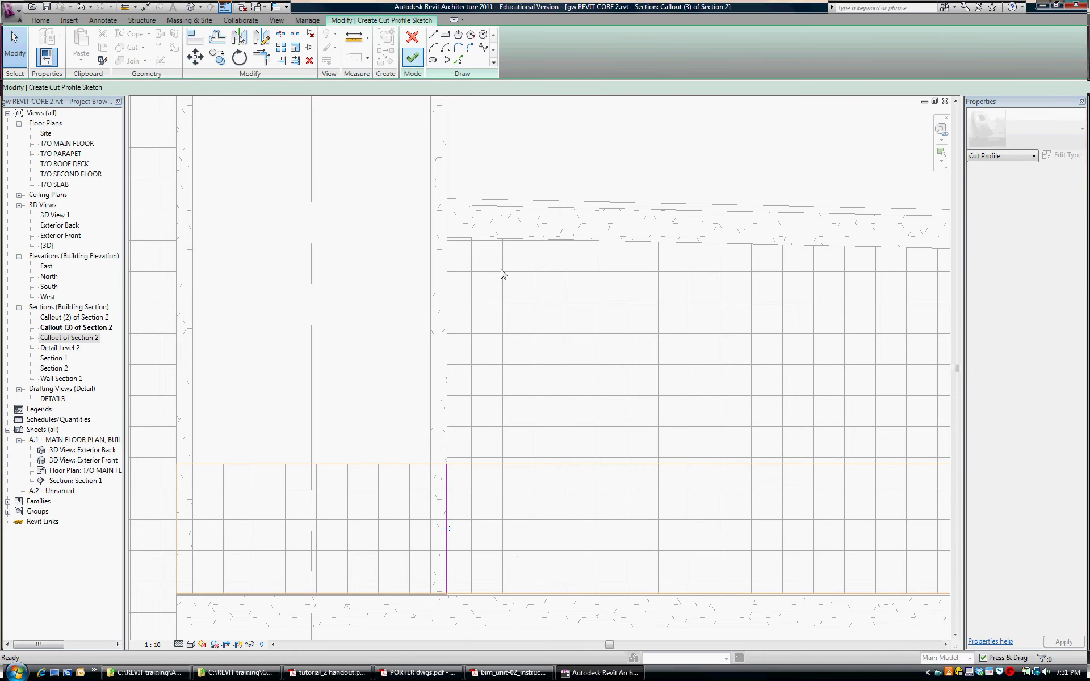
scroll(556, 347, "down", 2)
scroll(573, 454, "down", 4)
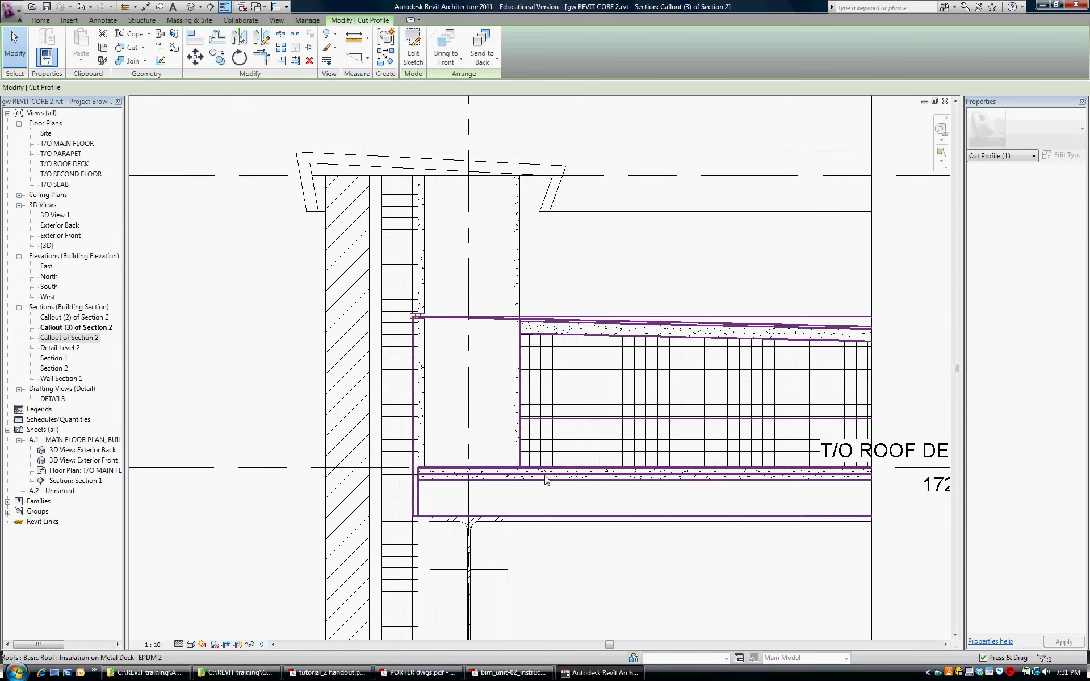
middle_click_drag(523, 401, 563, 362)
key("Escape")
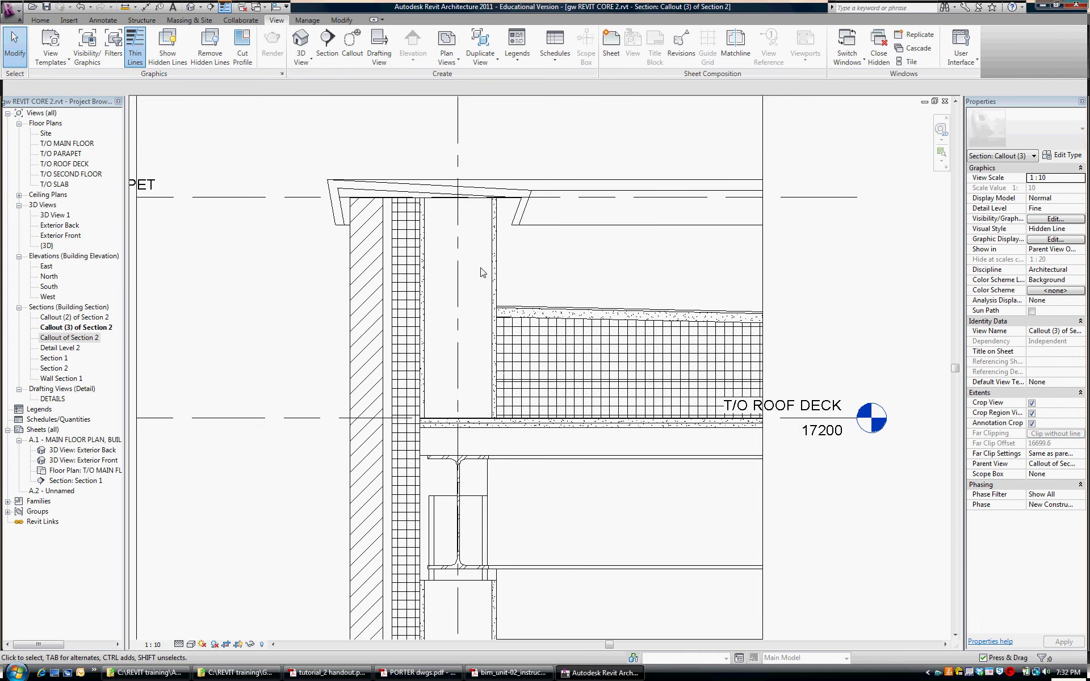
scroll(706, 252, "down", 1)
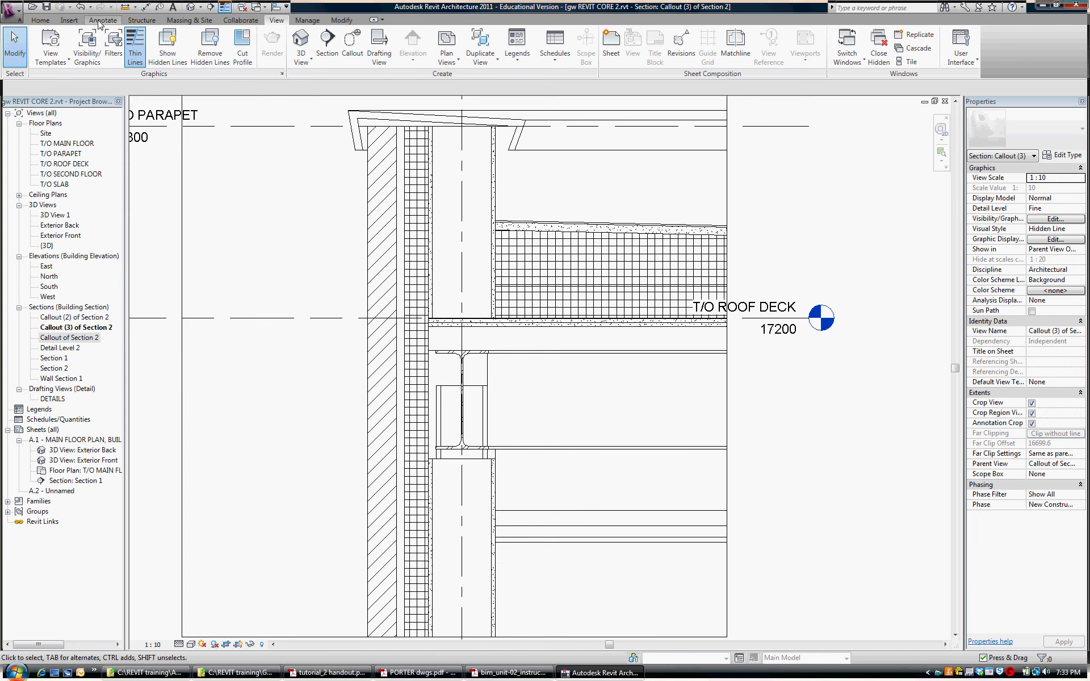
- Start a detail line using the AIR VAPOUR BARRIER line style
left_click(101, 21)
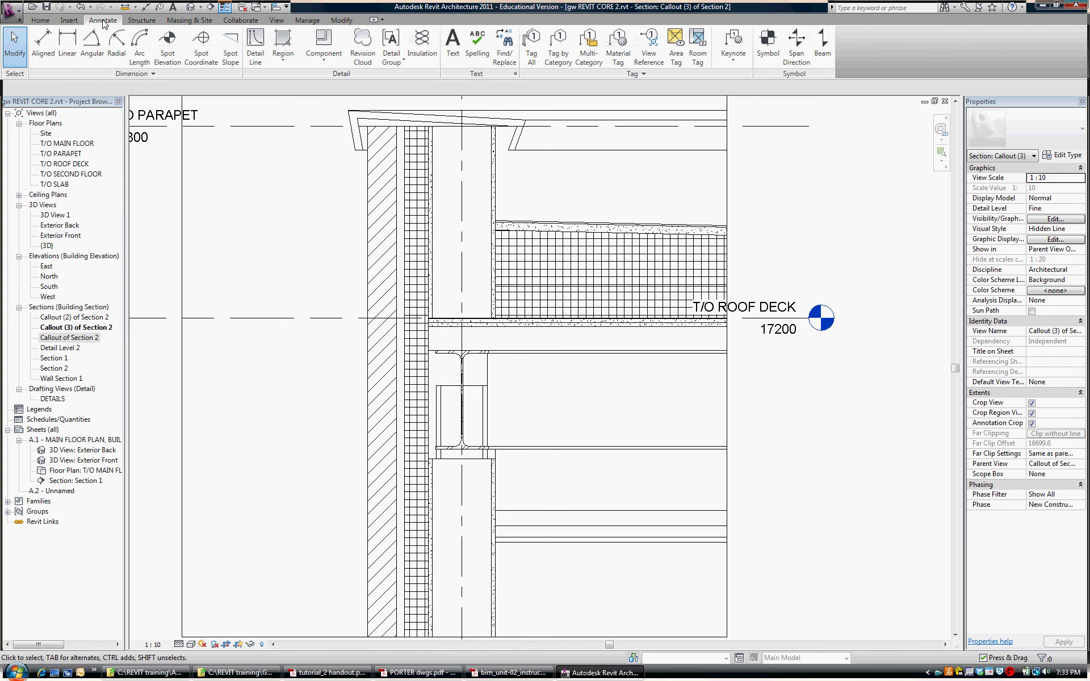
left_click(256, 46)
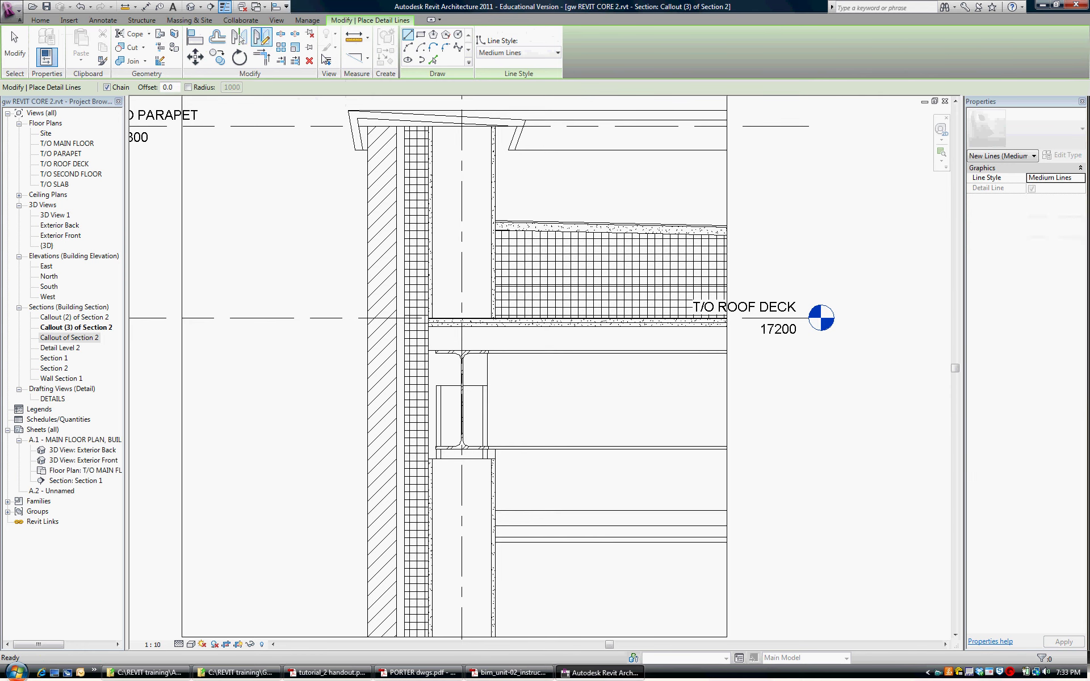
left_click(558, 52)
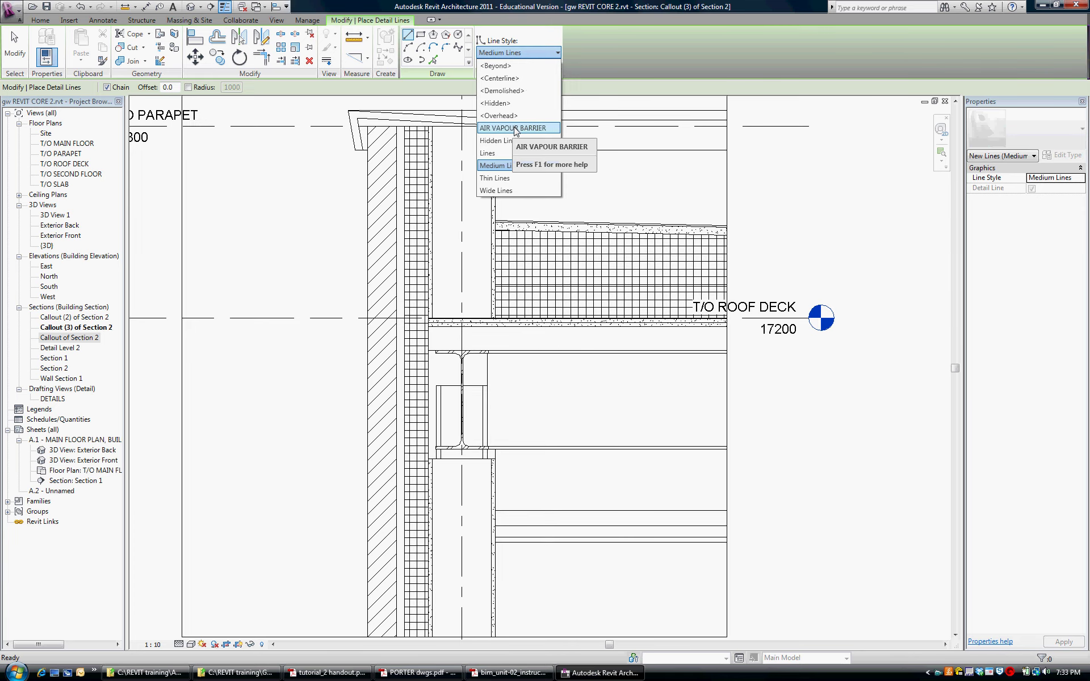
left_click(516, 128)
left_click(429, 321)
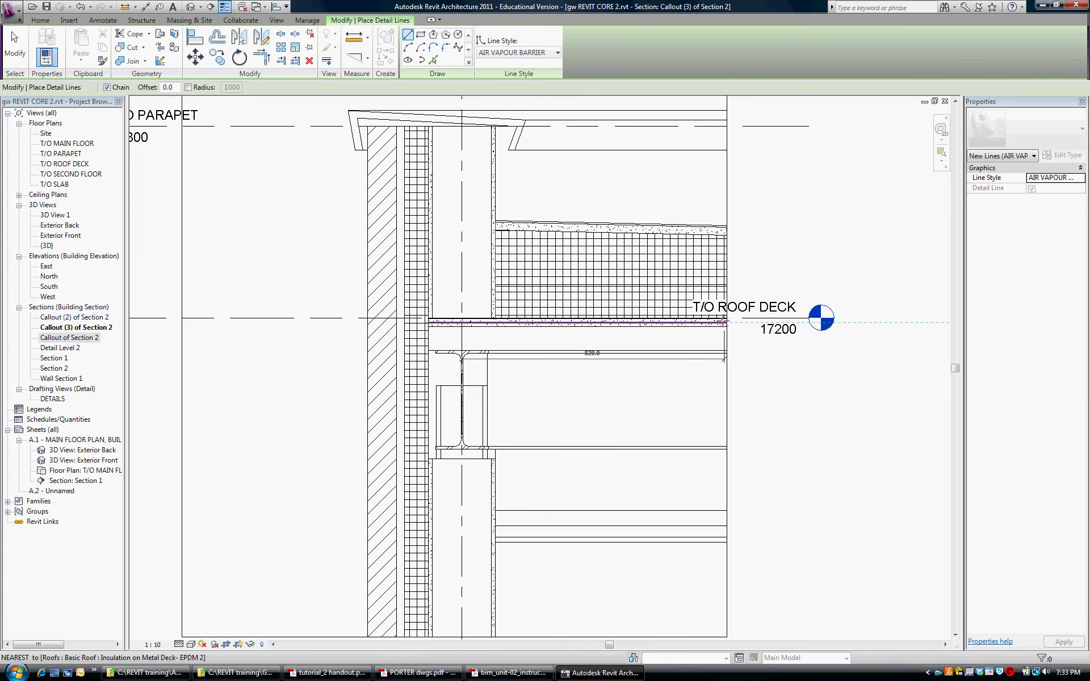
scroll(724, 322, "up", 5)
key("Escape")
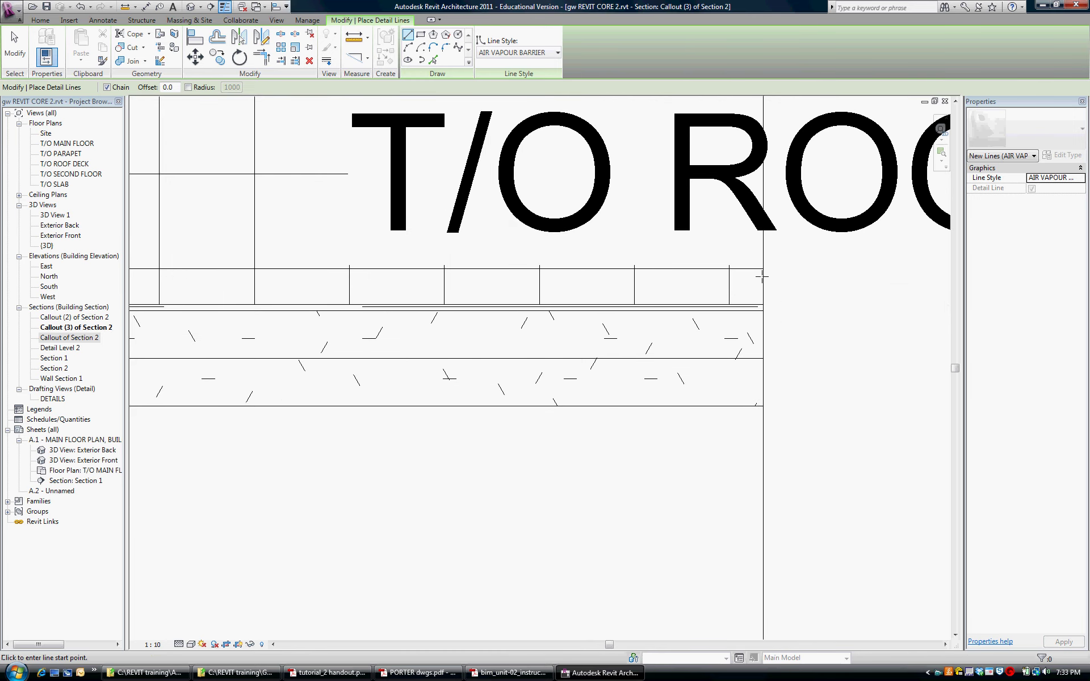
- Draw the barrier from the deck's right end to the wall corner, then down to the wall's bottom
left_click(762, 277)
scroll(675, 277, "down", 2)
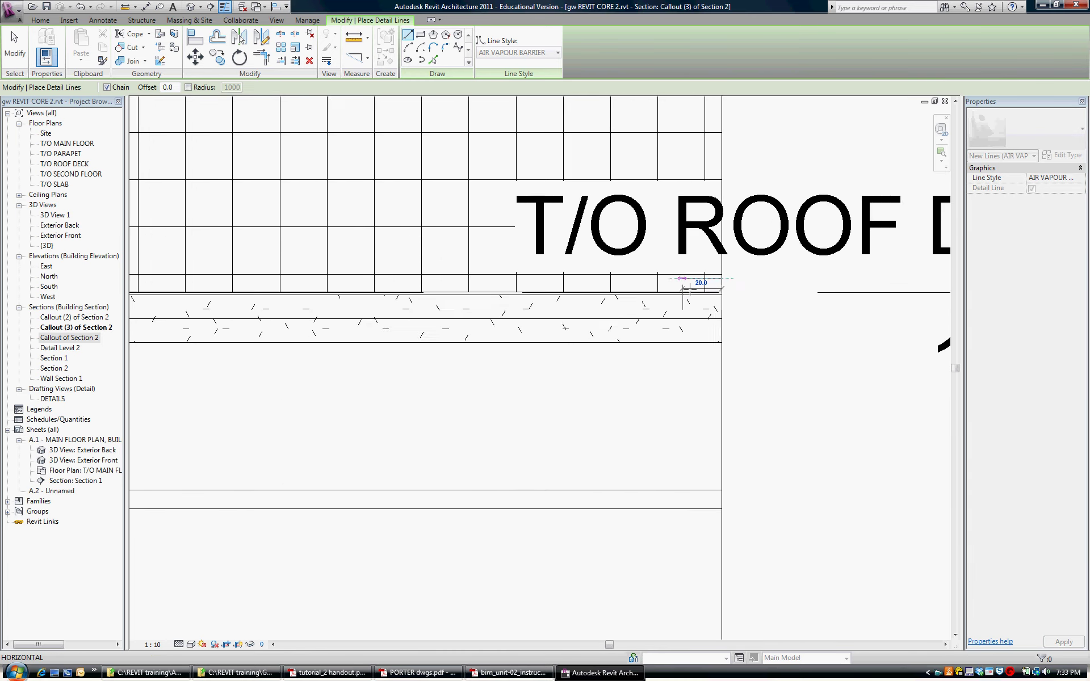
scroll(684, 290, "down", 3)
scroll(465, 264, "up", 4)
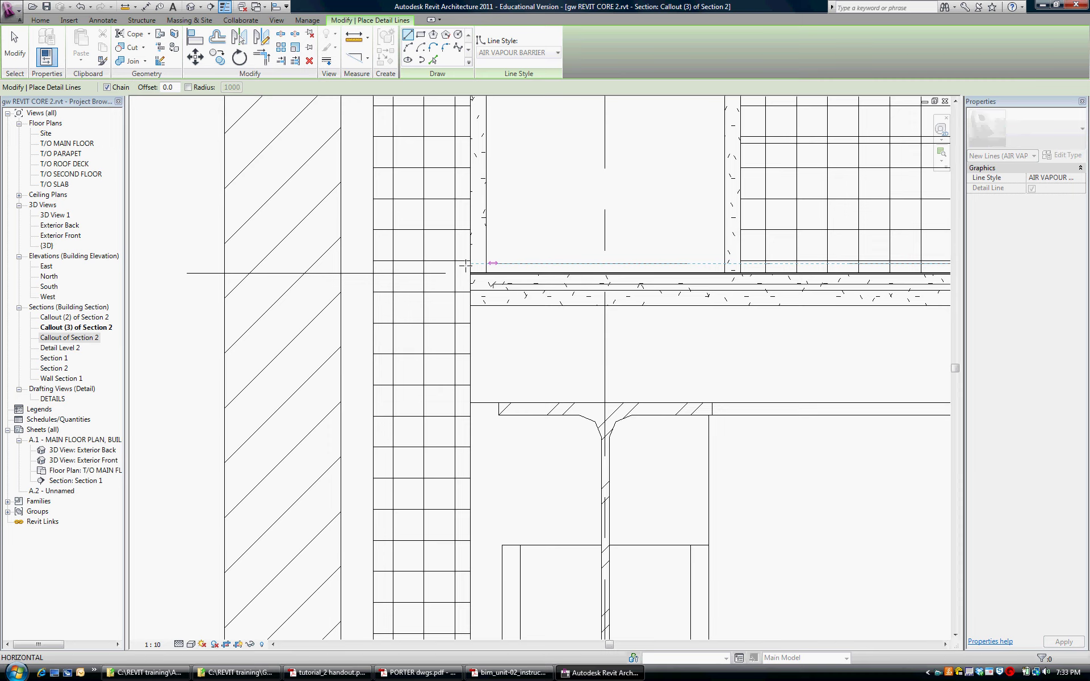
left_click(465, 264)
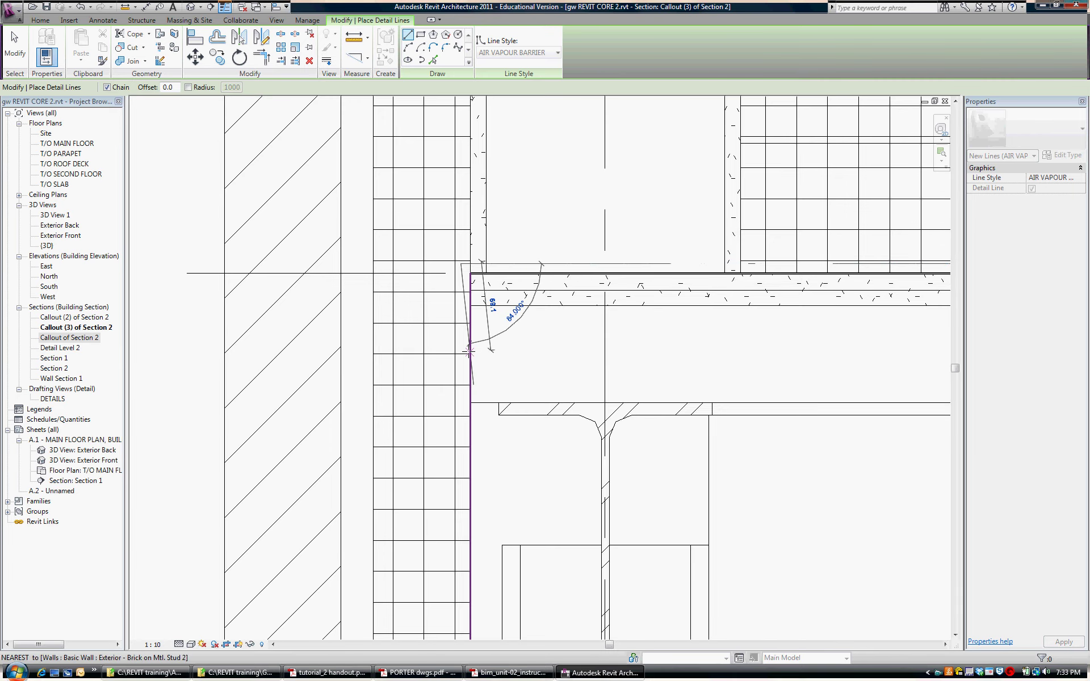
scroll(465, 358, "down", 2)
middle_click_drag(465, 358, 461, 52)
scroll(437, 498, "down", 2)
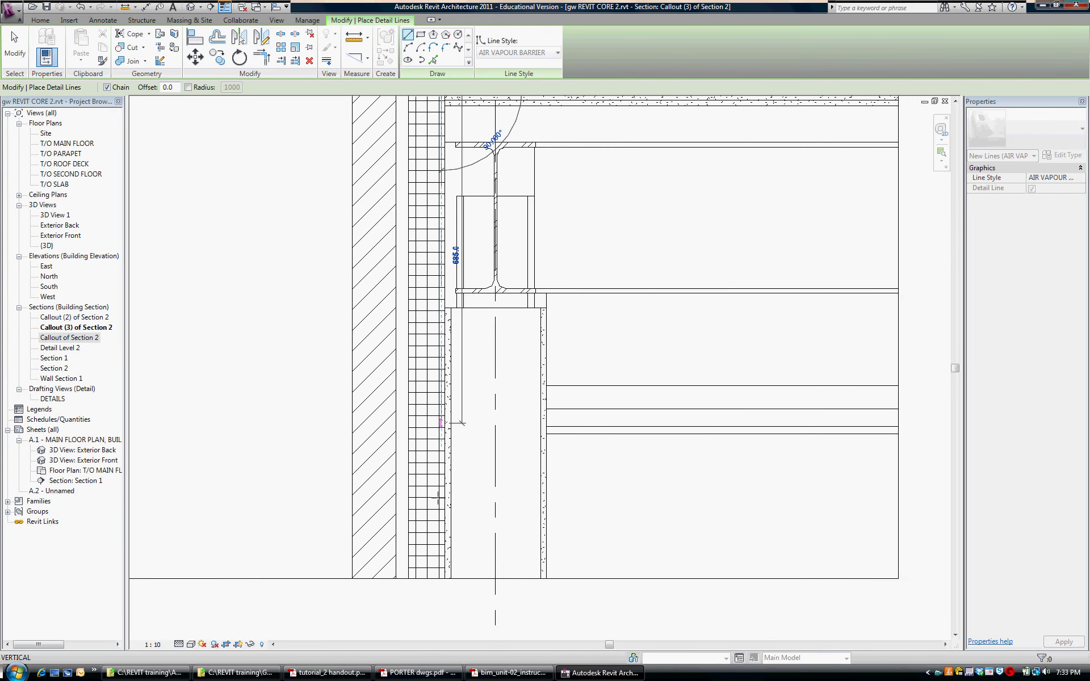
scroll(437, 498, "down", 2)
scroll(456, 558, "up", 6)
left_click(456, 558)
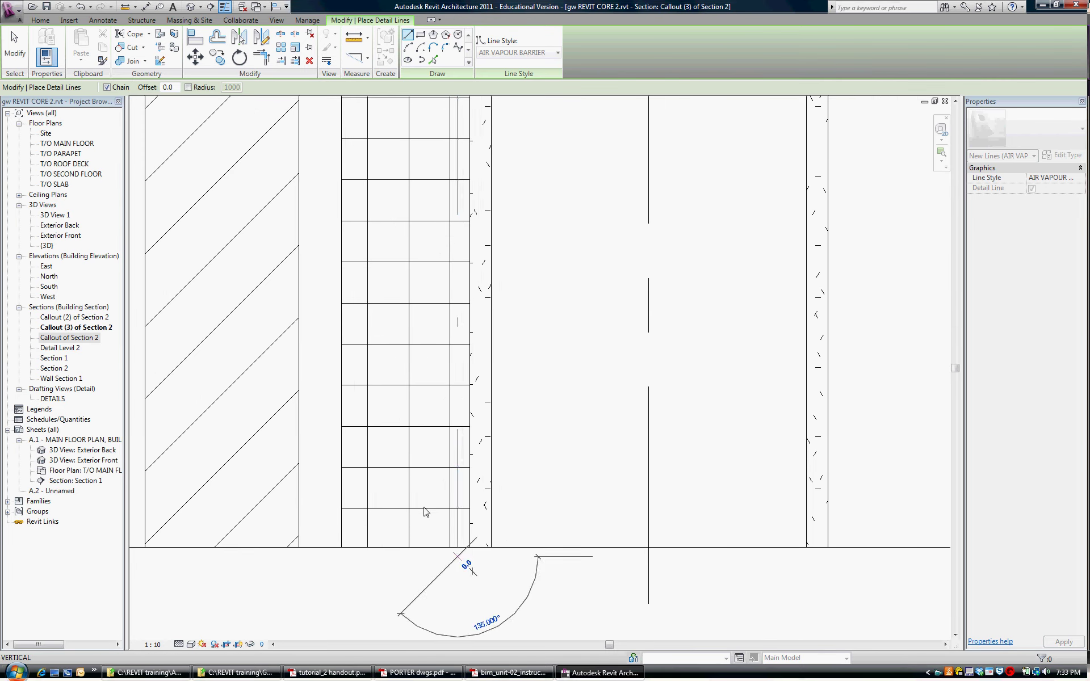
key("Escape")
key("Escape")
- Show true lineweights and select the roof assembly and brick wall to inspect them
scroll(417, 546, "down", 3)
scroll(432, 336, "up", 2)
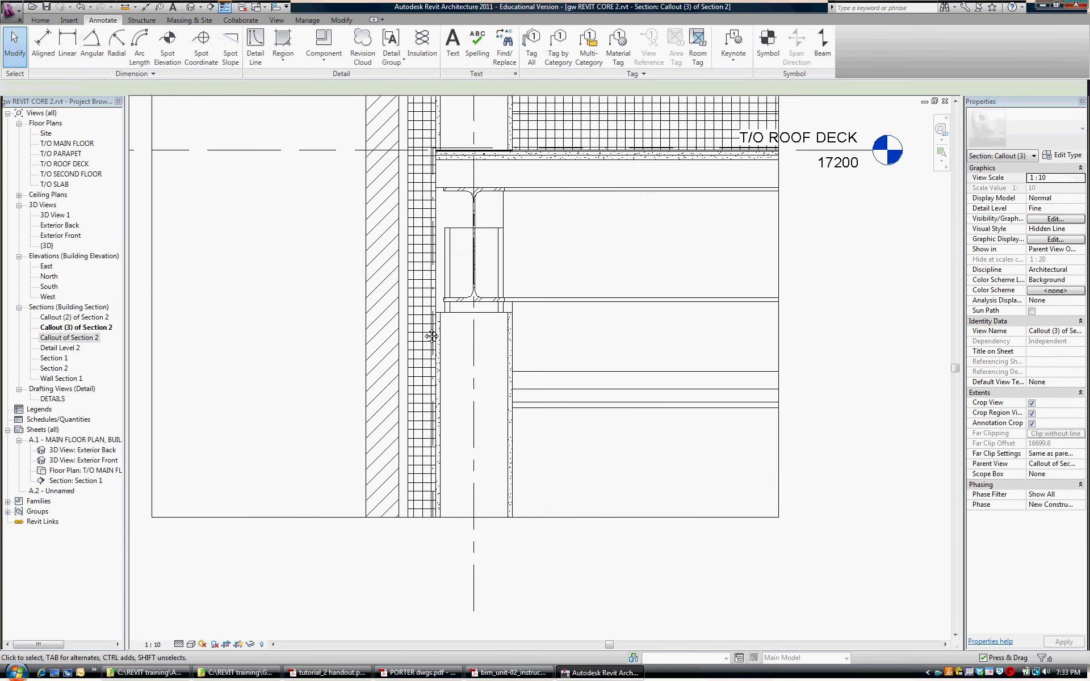
middle_click_drag(431, 336, 348, 416)
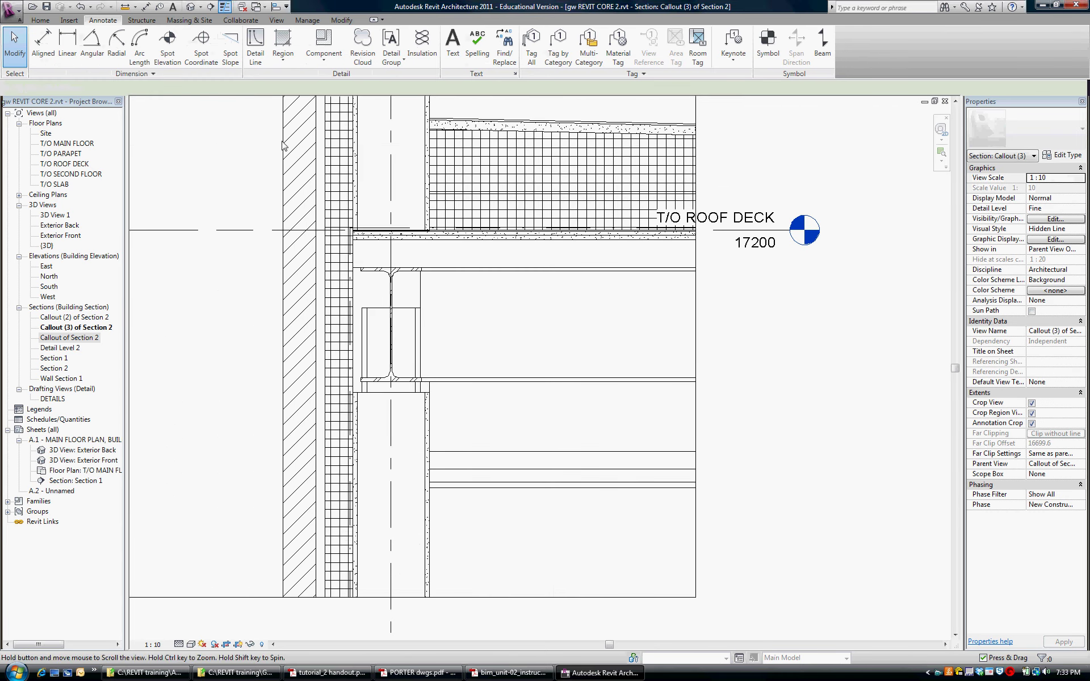
left_click(222, 10)
scroll(601, 237, "up", 1)
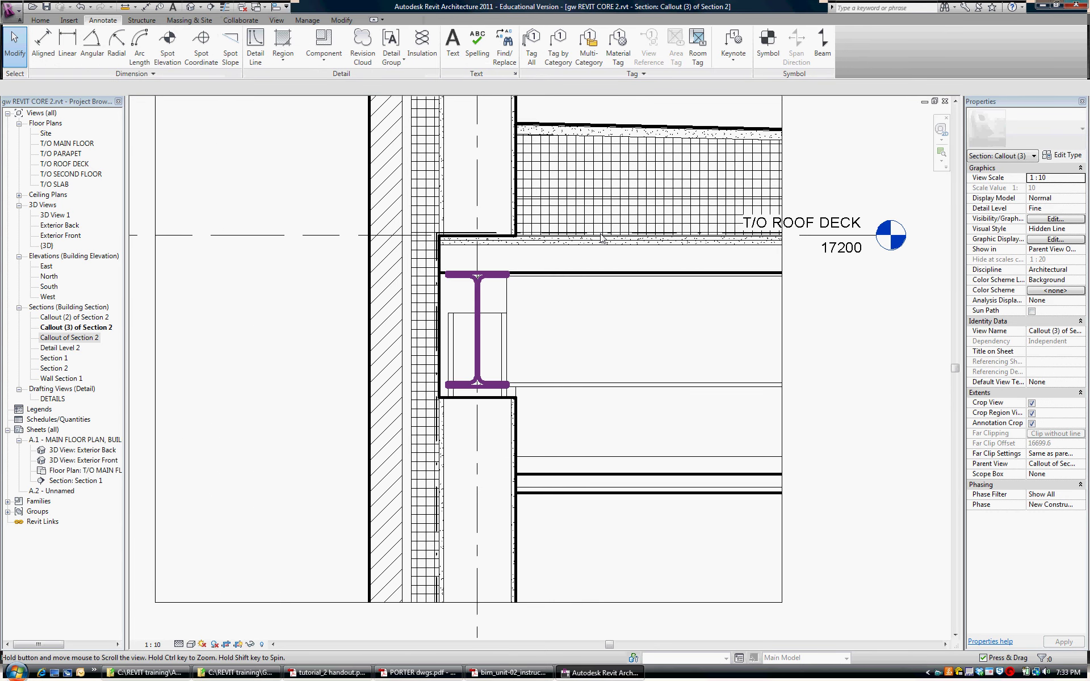
left_click(602, 237)
left_click(644, 301)
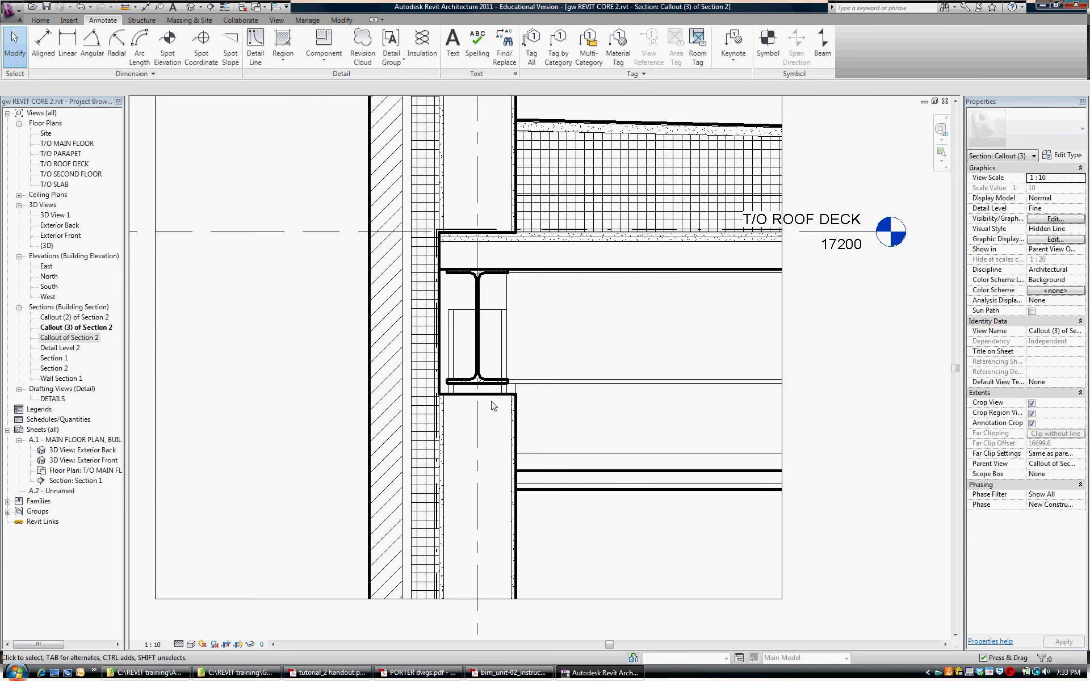
left_click(439, 266)
left_click(406, 259)
key("Escape")
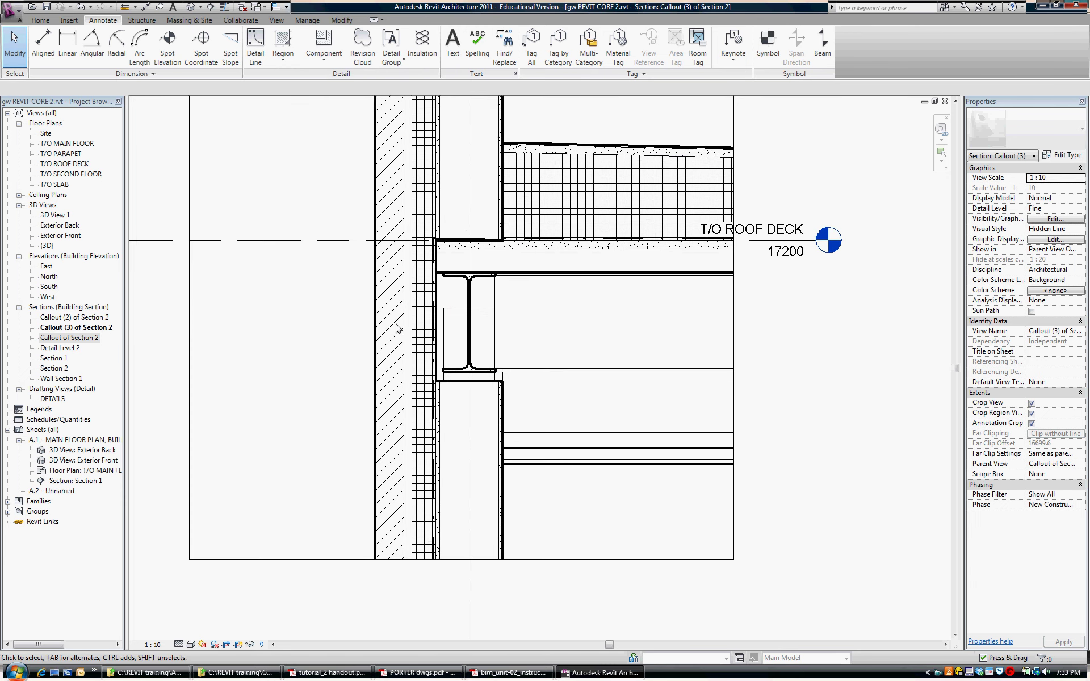
- Zoom in on the wall-deck junction and close the hidden view windows
middle_click_drag(397, 326, 374, 462)
scroll(363, 370, "down", 1)
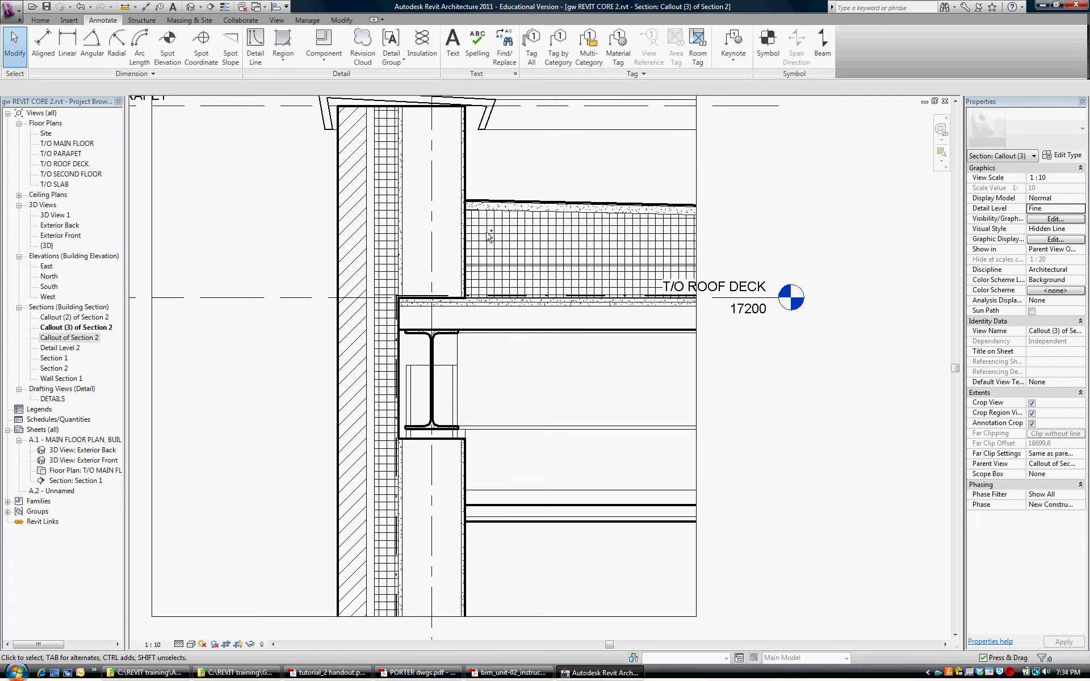
scroll(489, 241, "up", 5)
scroll(539, 522, "down", 3)
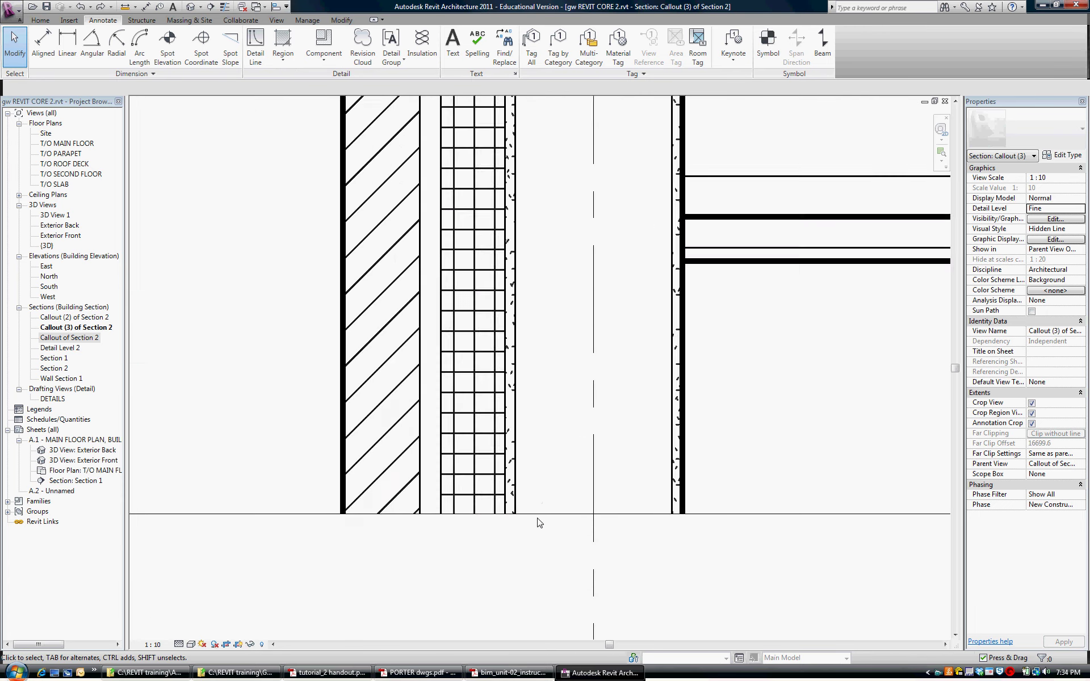
scroll(539, 522, "down", 5)
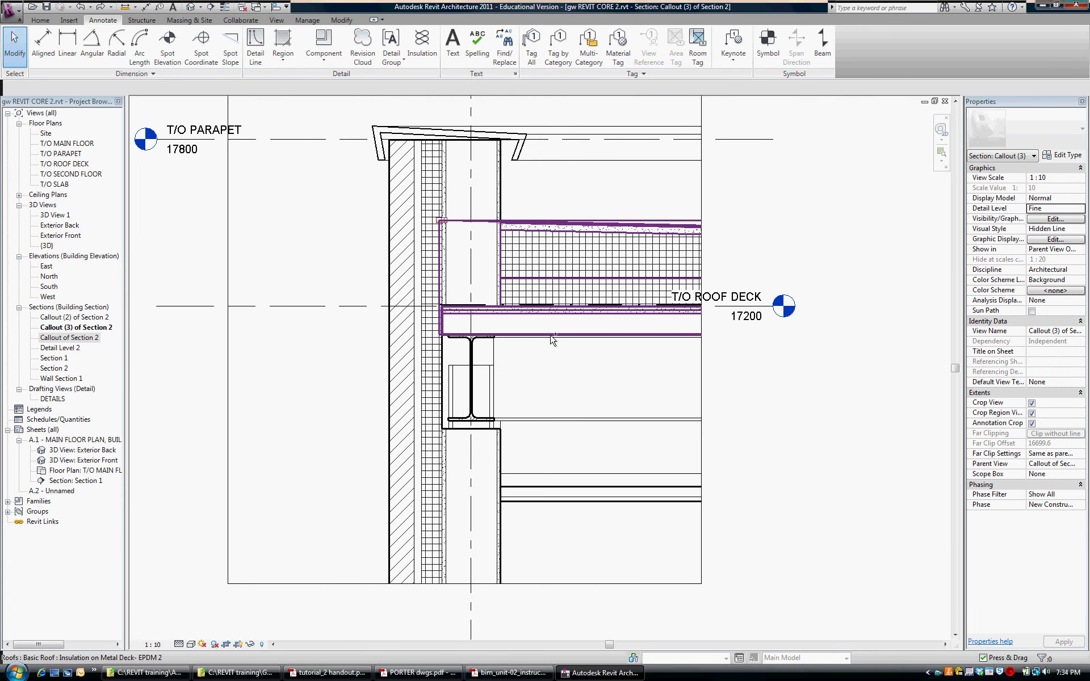
scroll(553, 340, "up", 4)
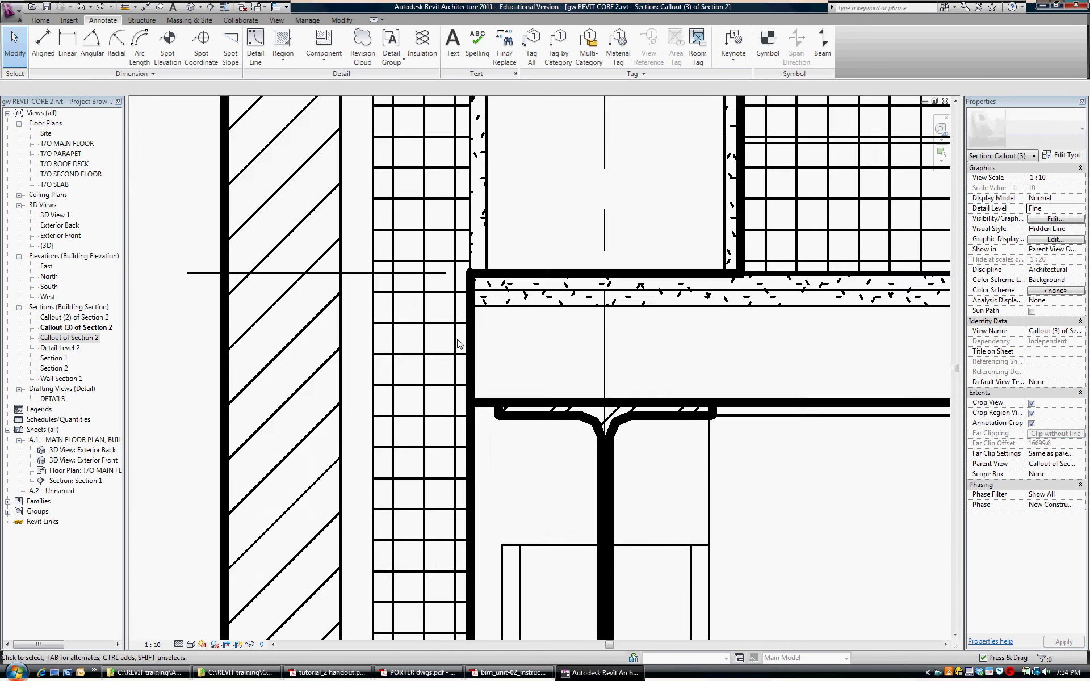
scroll(458, 342, "down", 2)
scroll(459, 343, "down", 4)
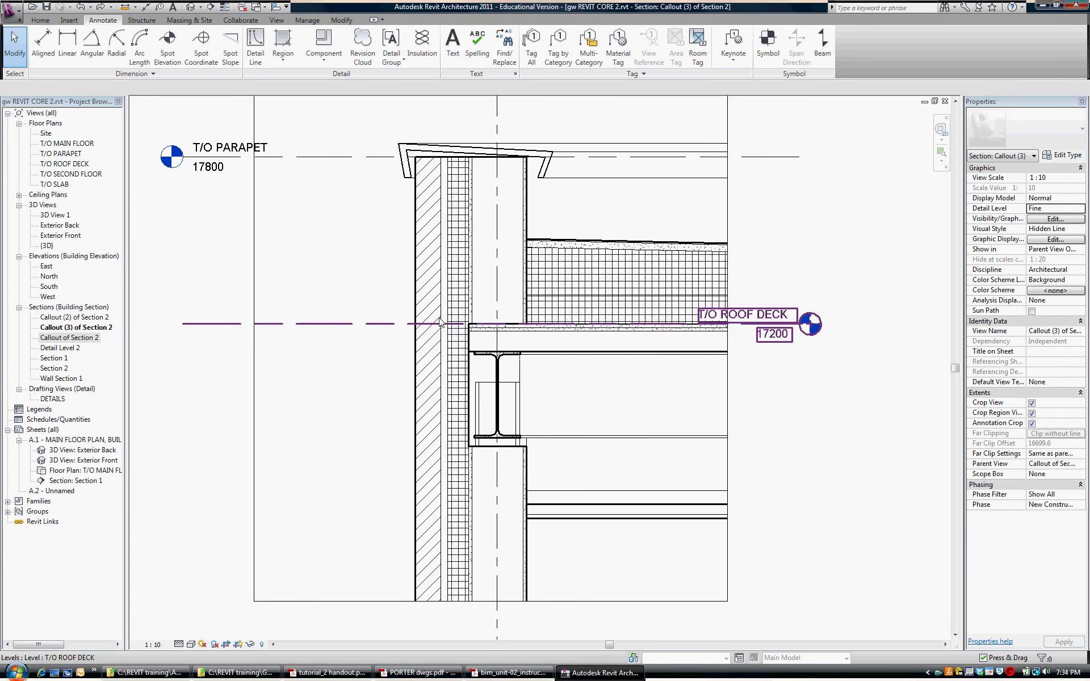
scroll(434, 314, "up", 1)
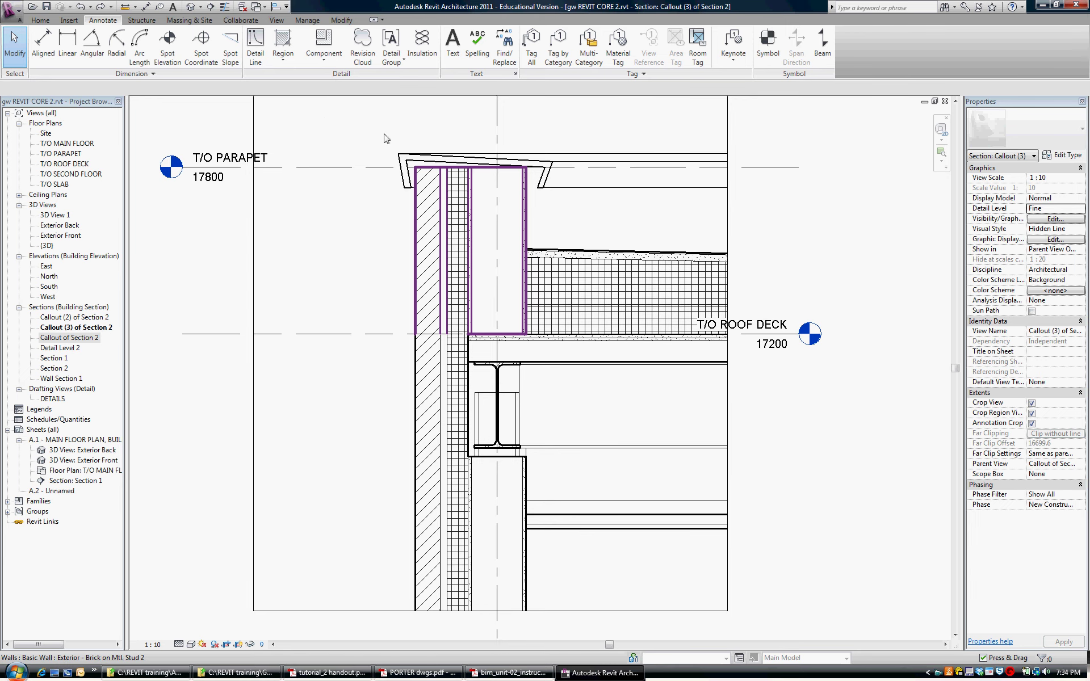
left_click(242, 6)
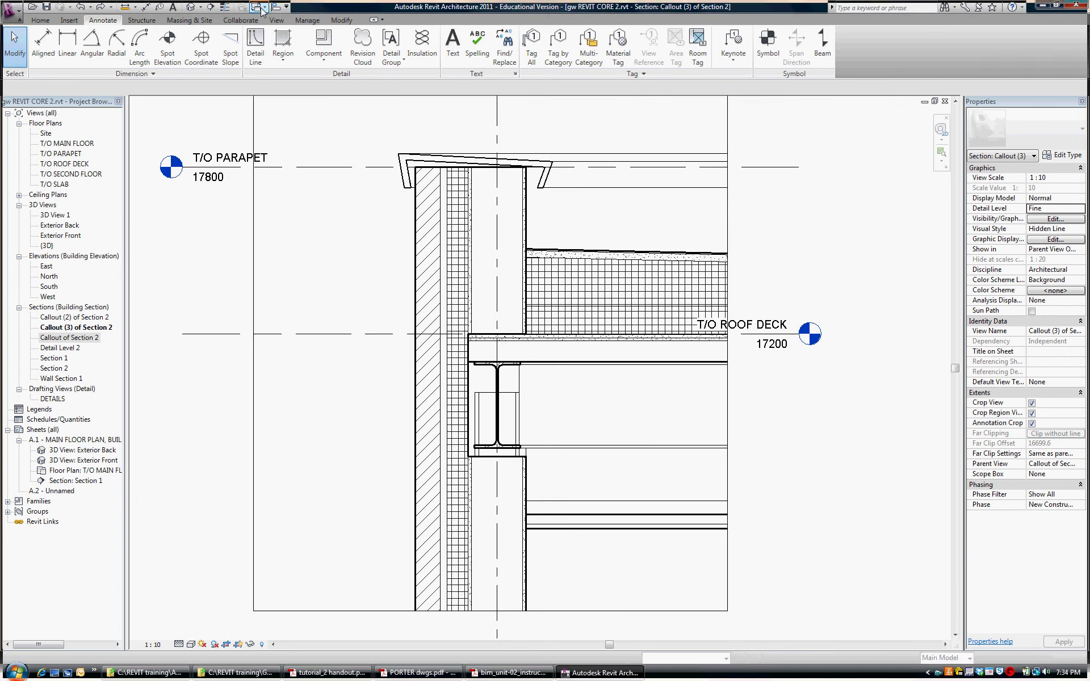
- Copy the moisture barrier from the Step10 callout and return to gw REVIT CORE 2 Callout (3)
left_click(258, 7)
key("1")
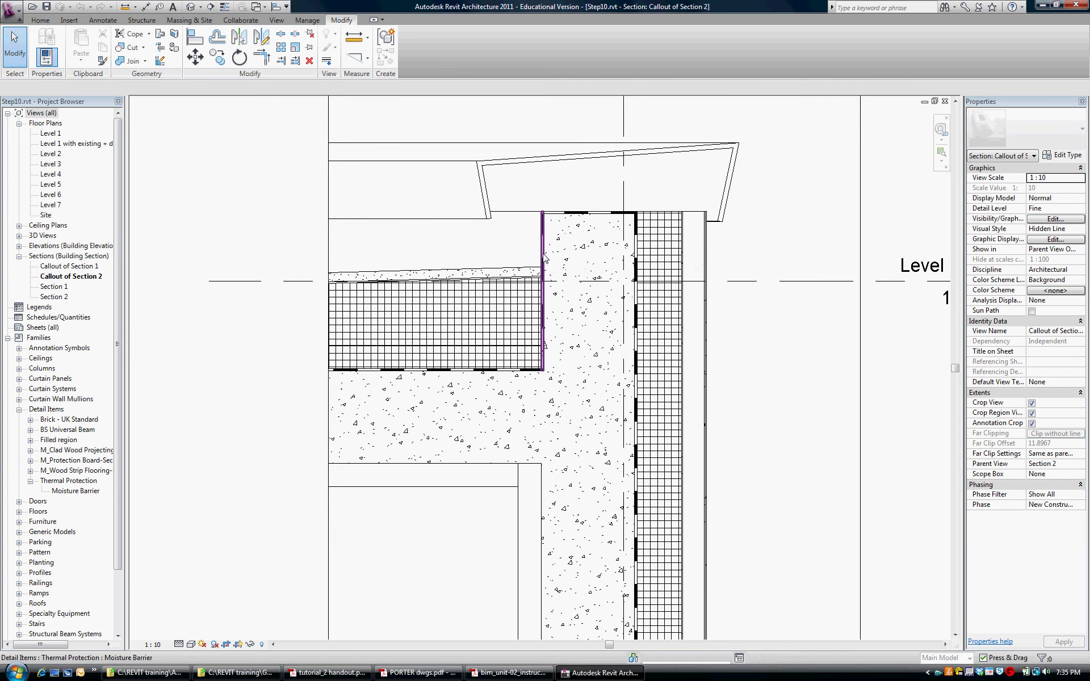
left_click(543, 257)
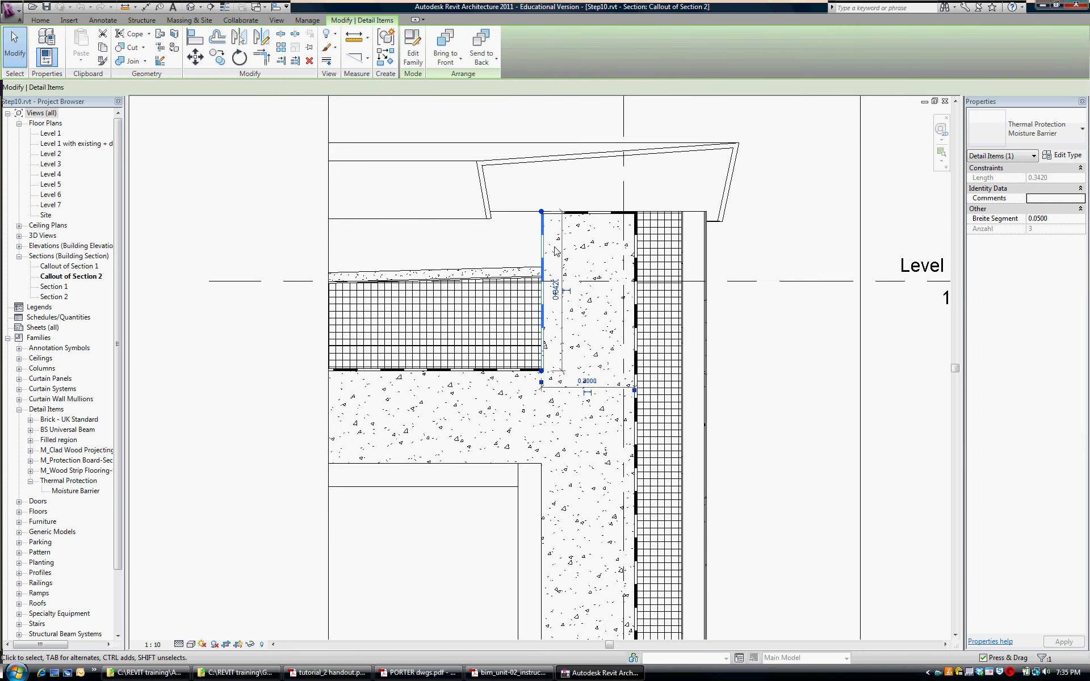
right_click(544, 253)
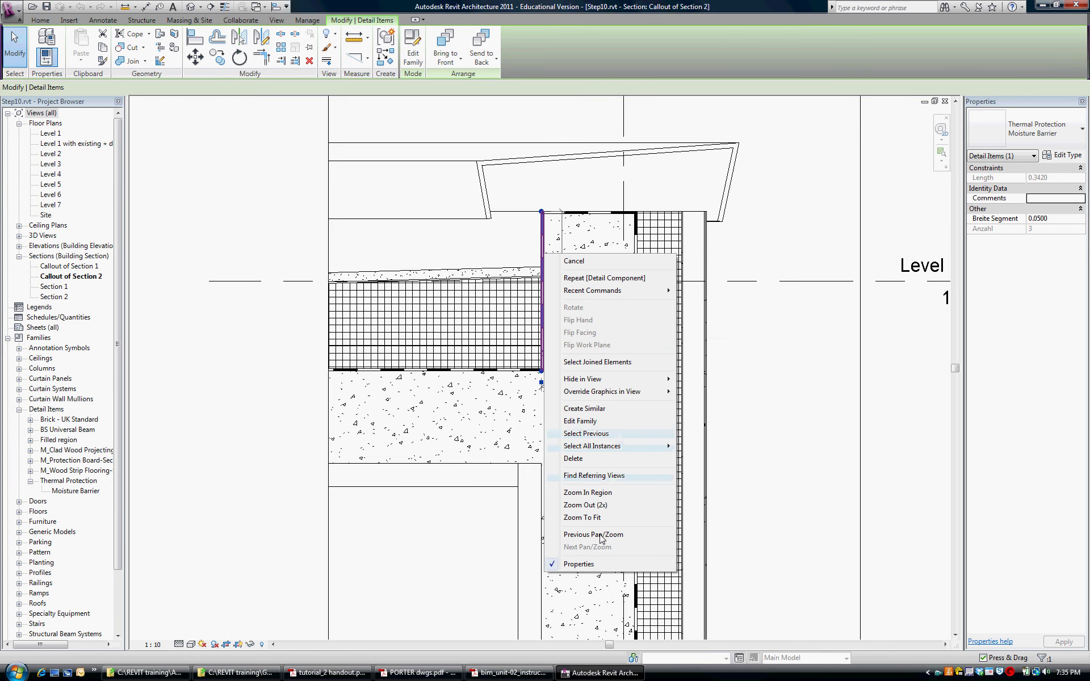
left_click(623, 261)
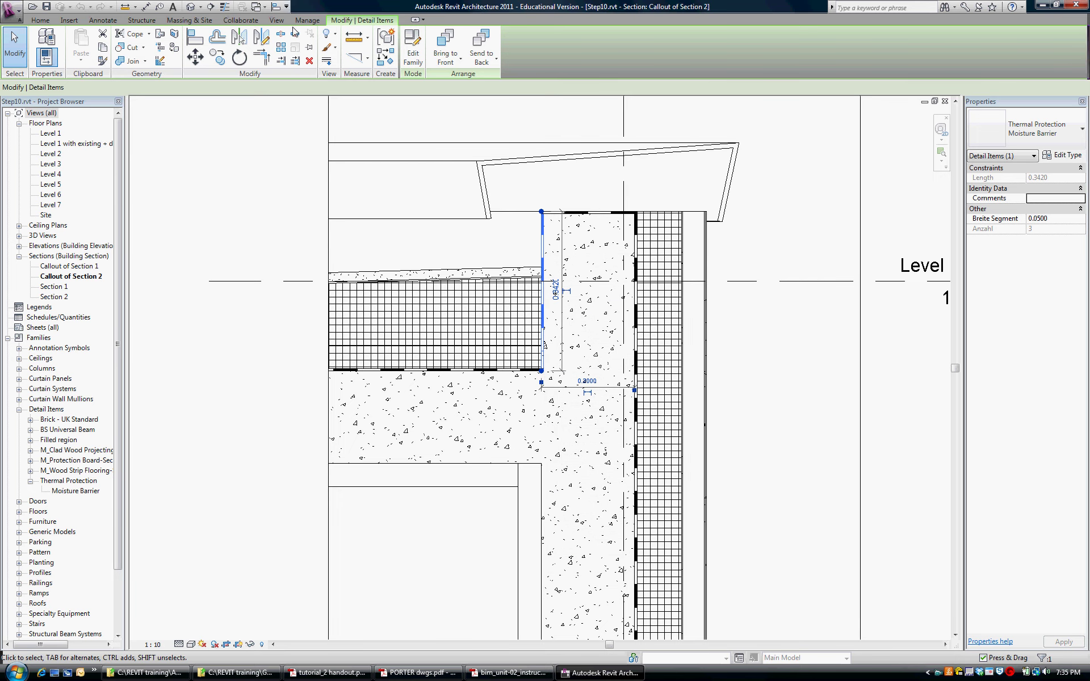
left_click(258, 7)
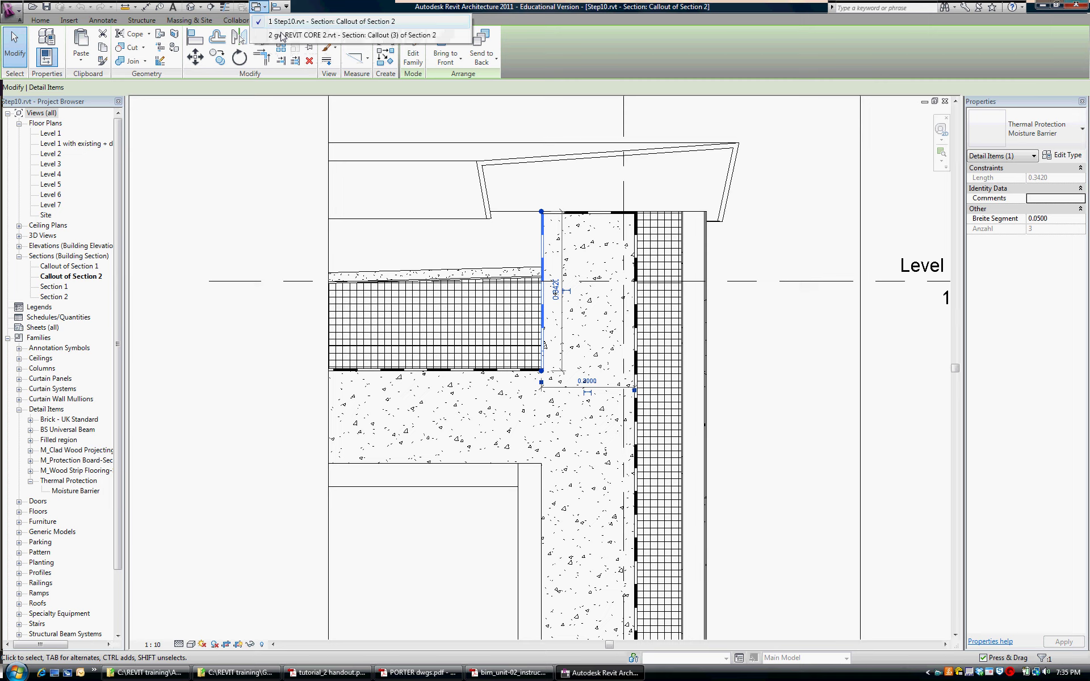
left_click(318, 35)
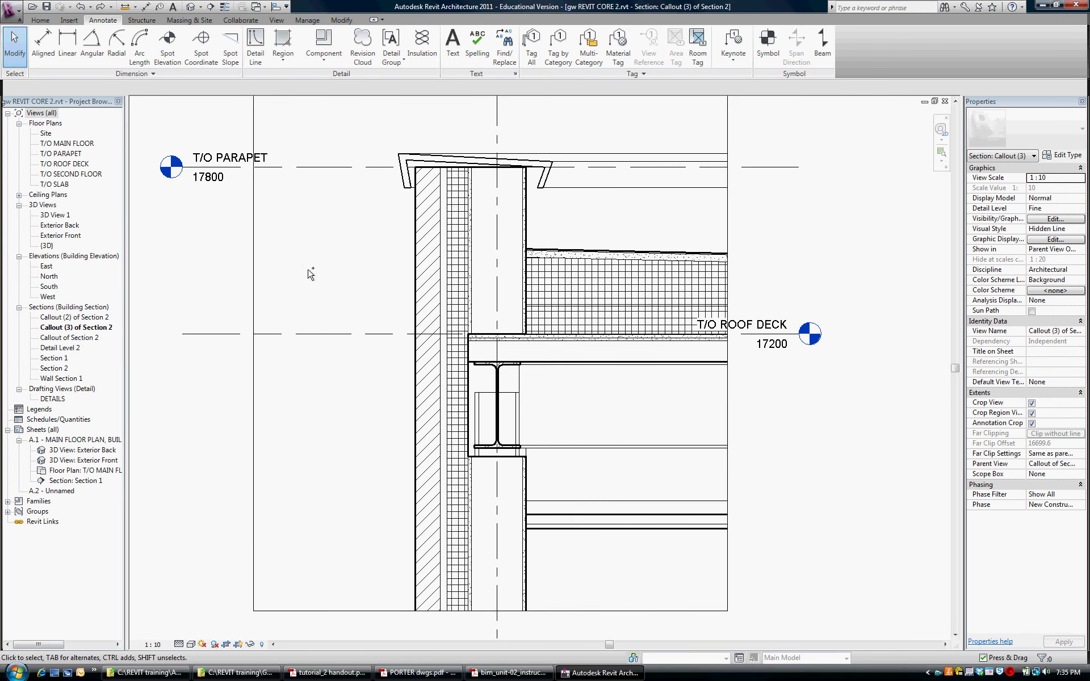
- Paste the barrier detail left of the parapet wall and select it
key("ctrl+v")
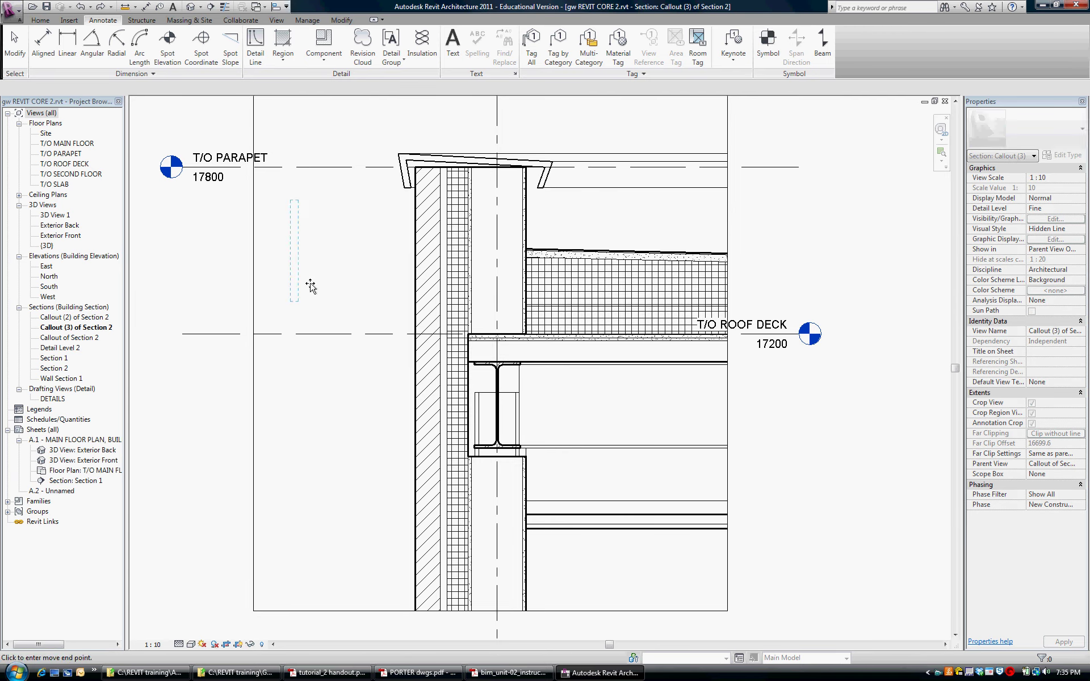
left_click(318, 278)
scroll(311, 231, "up", 3)
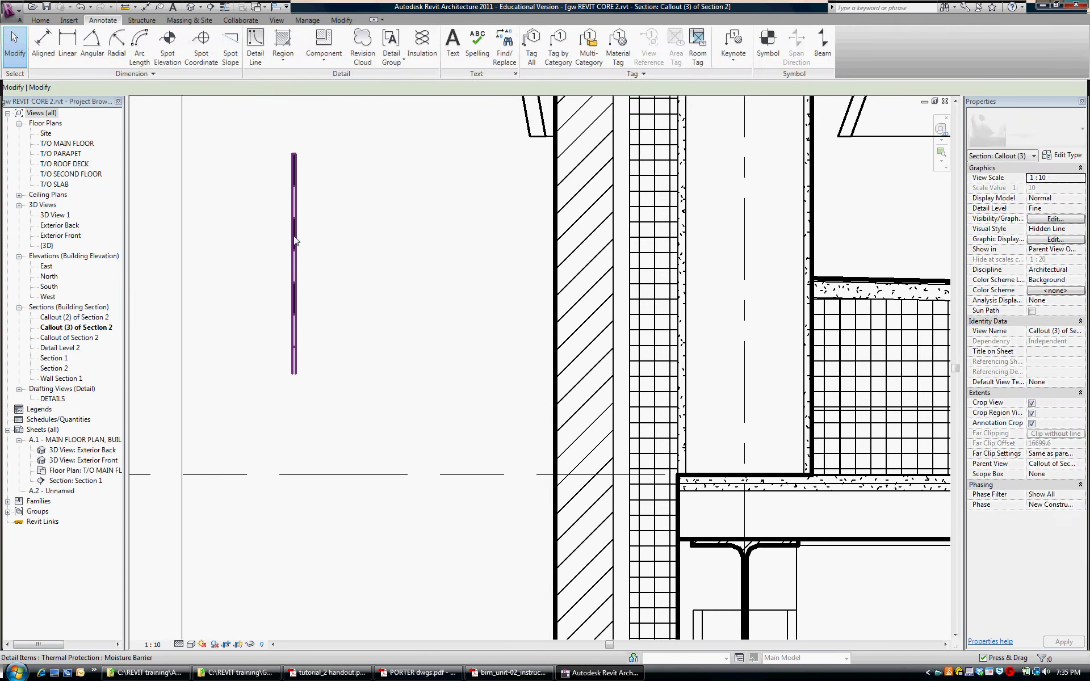
left_click(293, 250)
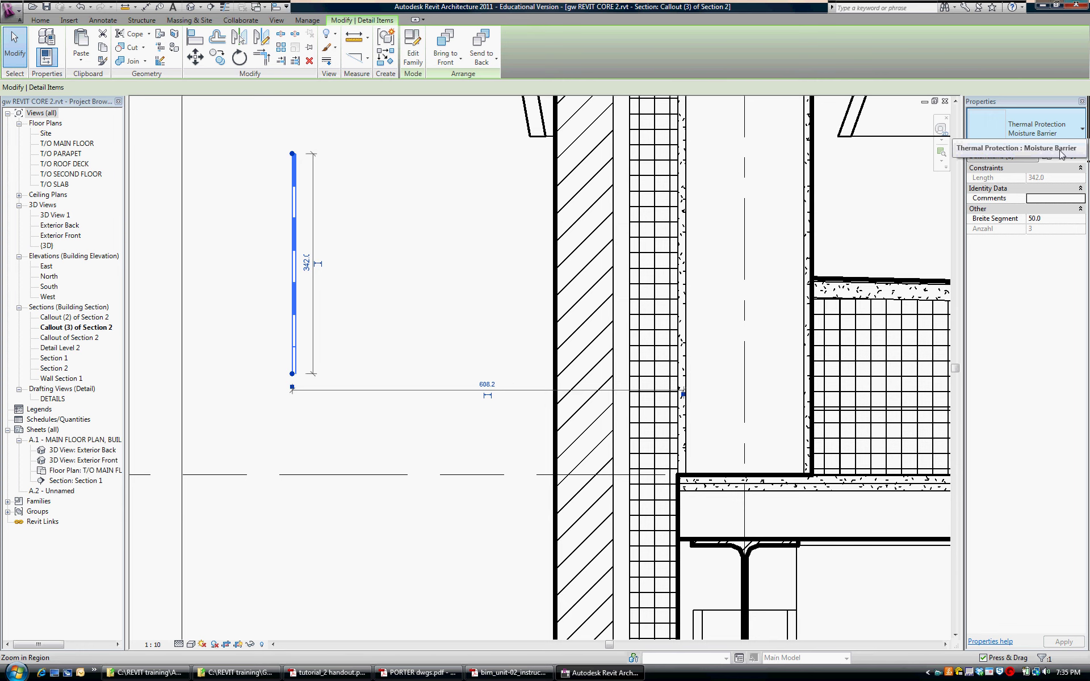
- Rename the barrier type from Moisture Barrier to Air Vapour Barrier
left_click(1068, 157)
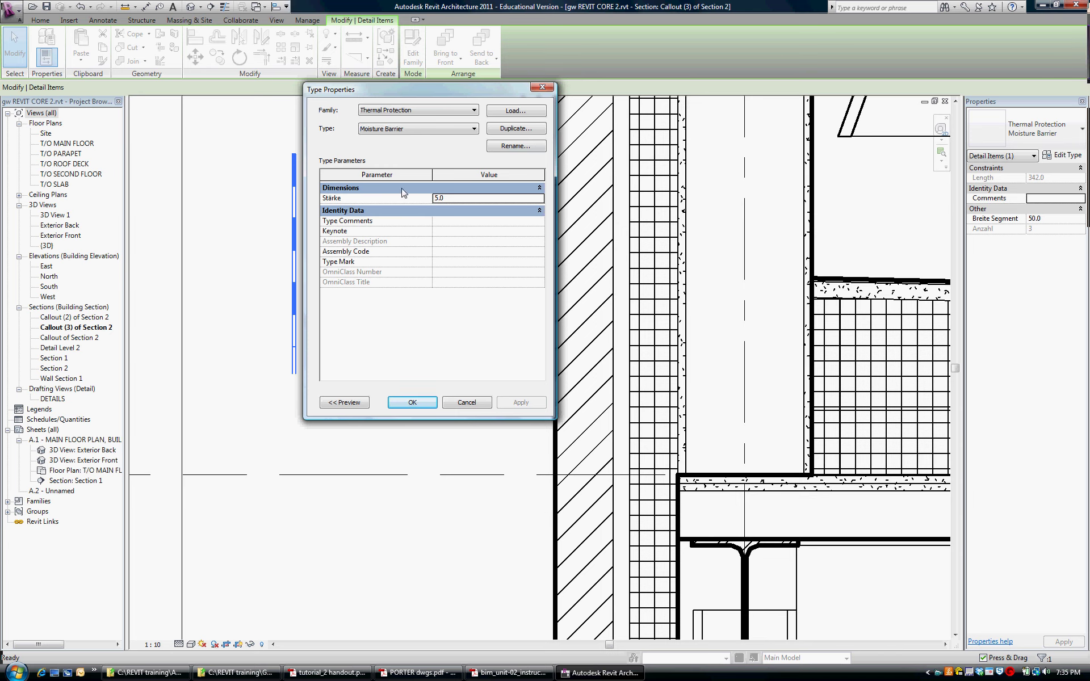
left_click(515, 147)
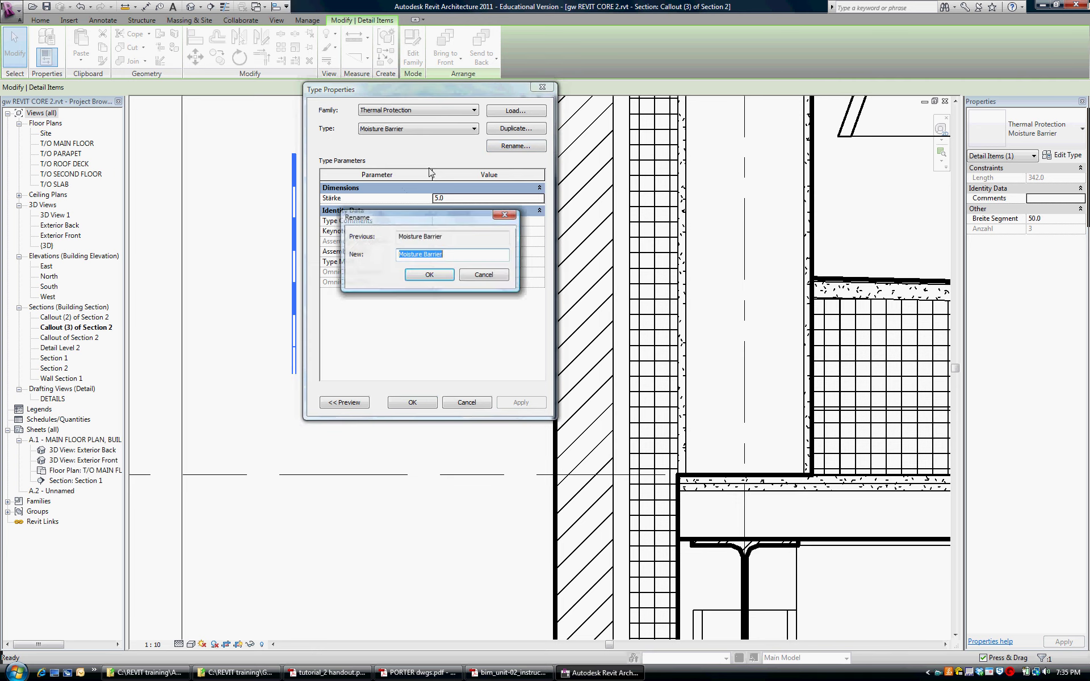
double_click(418, 253)
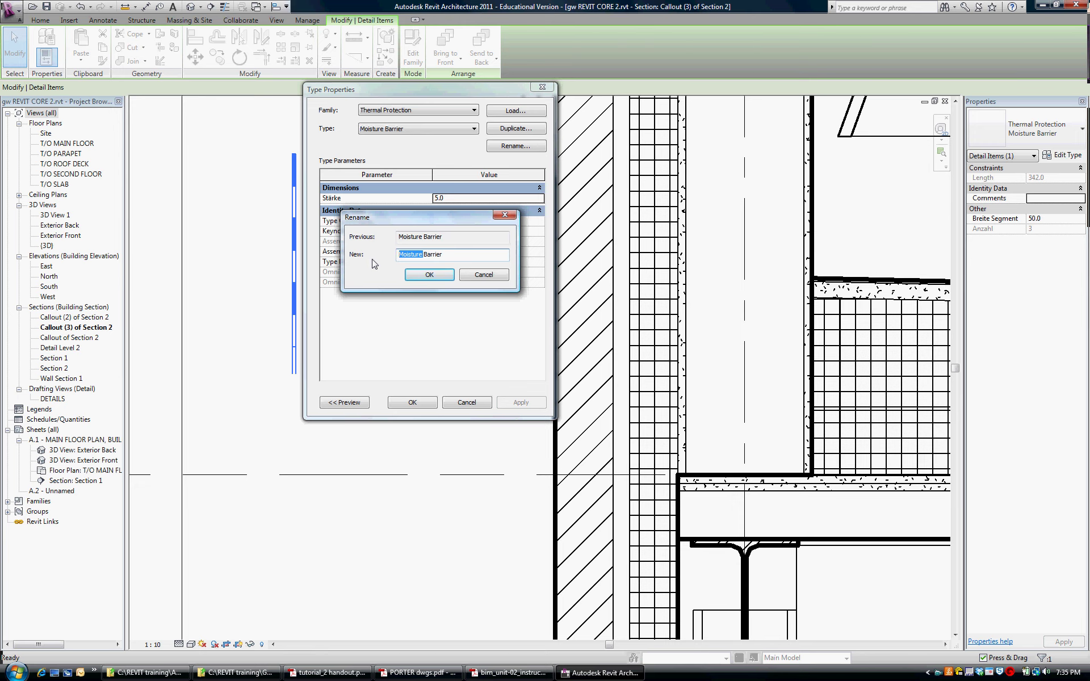
type("Air Vapour")
left_click(444, 278)
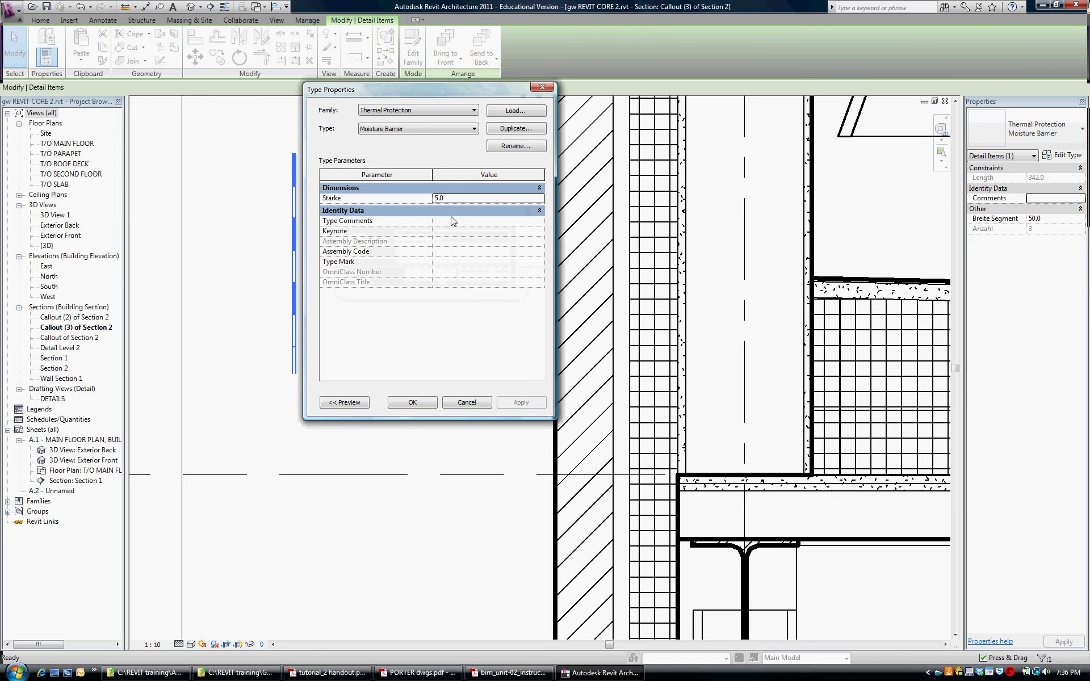
- Accept the renamed barrier type, deselect the barrier detail, and pan to show more of the parapet
left_click(412, 403)
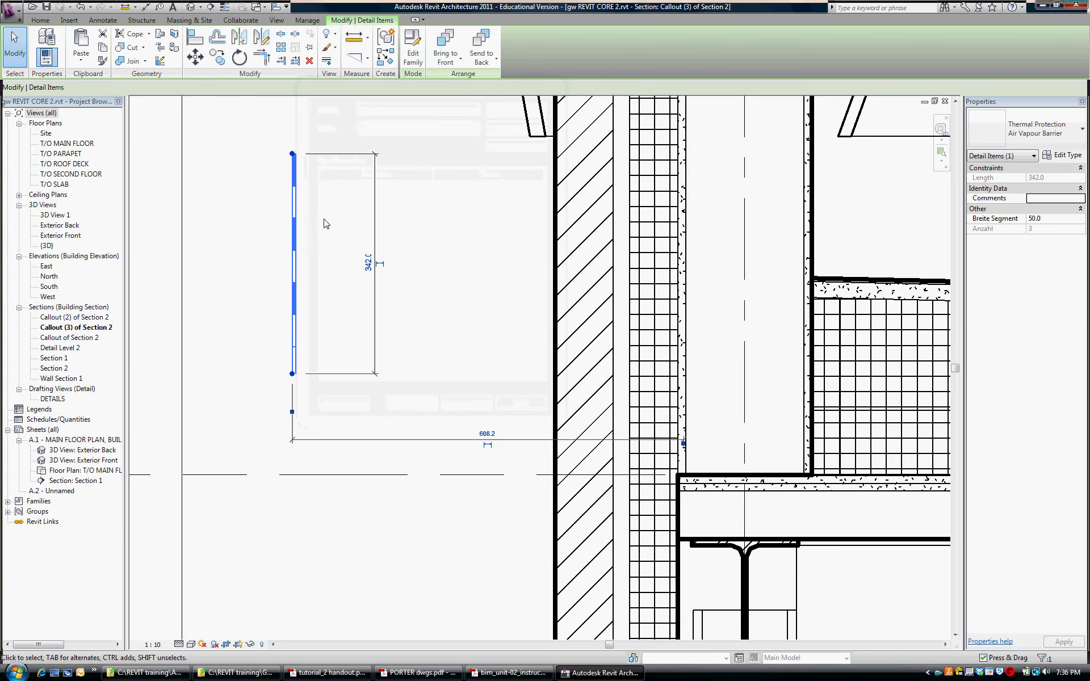
left_click(226, 261)
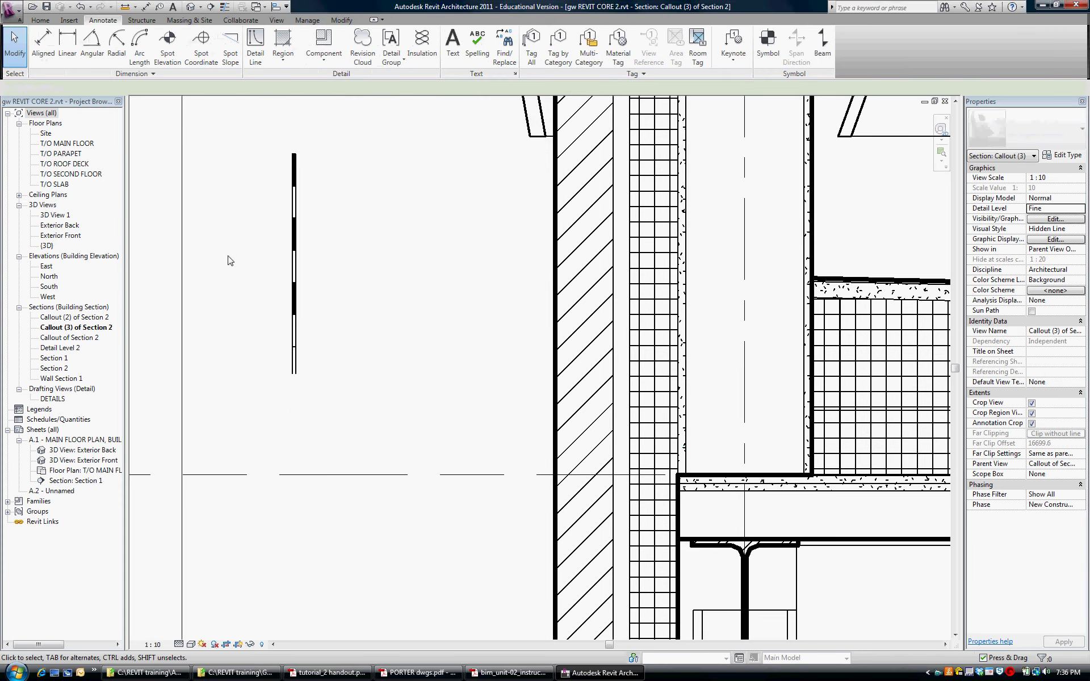
scroll(236, 256, "down", 2)
middle_click_drag(365, 262, 299, 190)
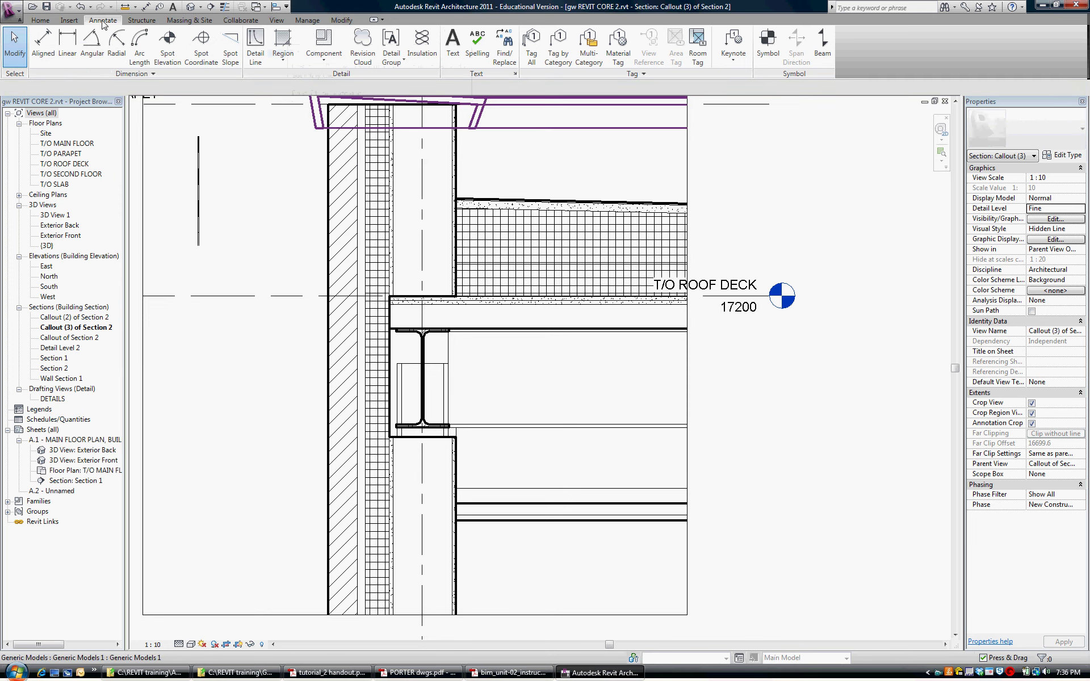
- Start a Detail Component placement and open the list of detail component types
left_click(324, 56)
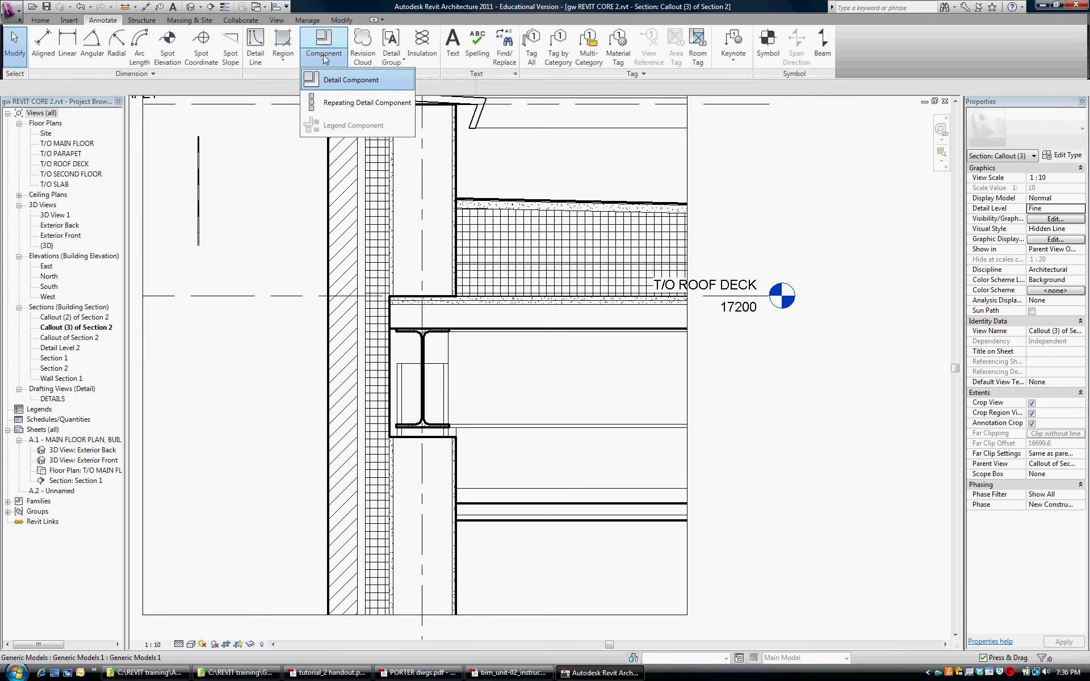
left_click(340, 82)
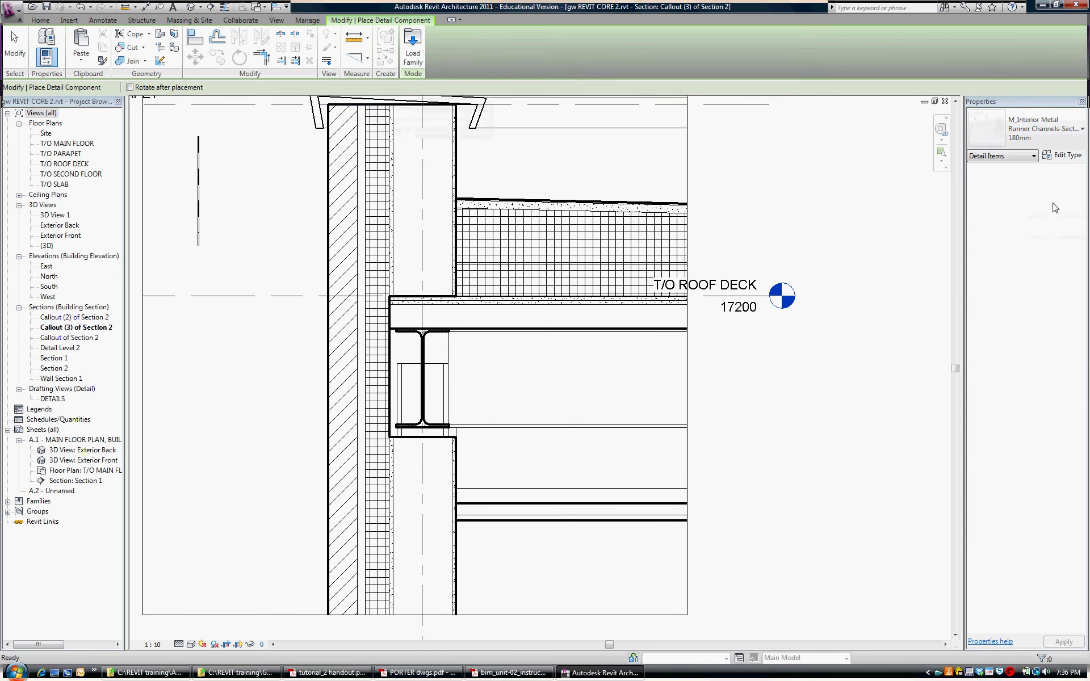
left_click(1069, 133)
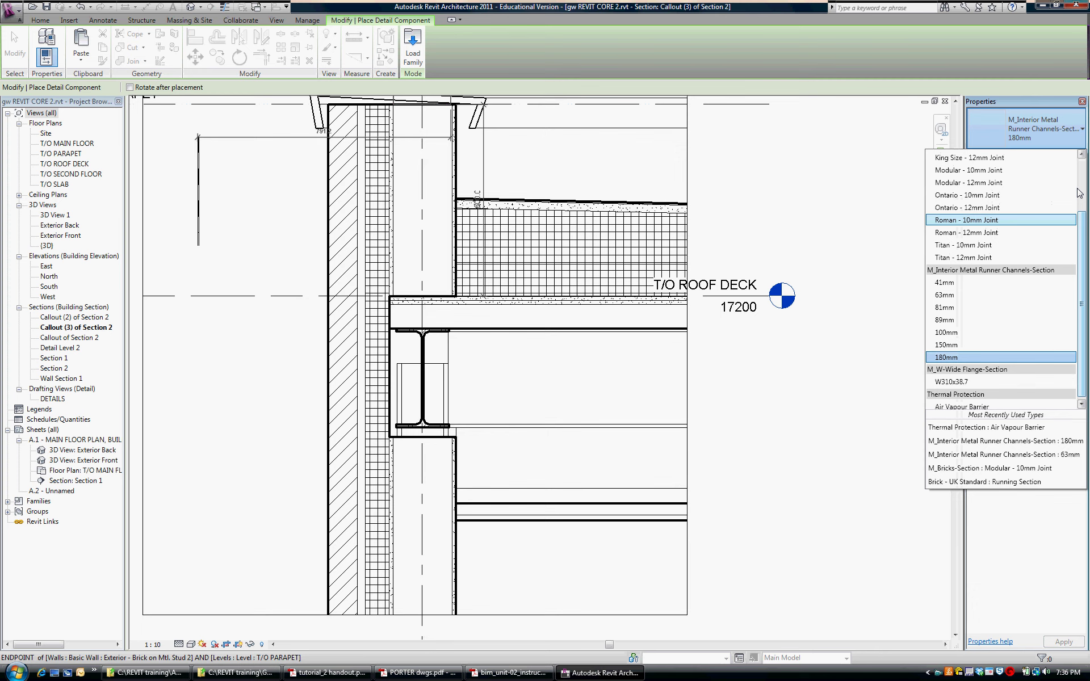
scroll(1077, 181, "up", 2)
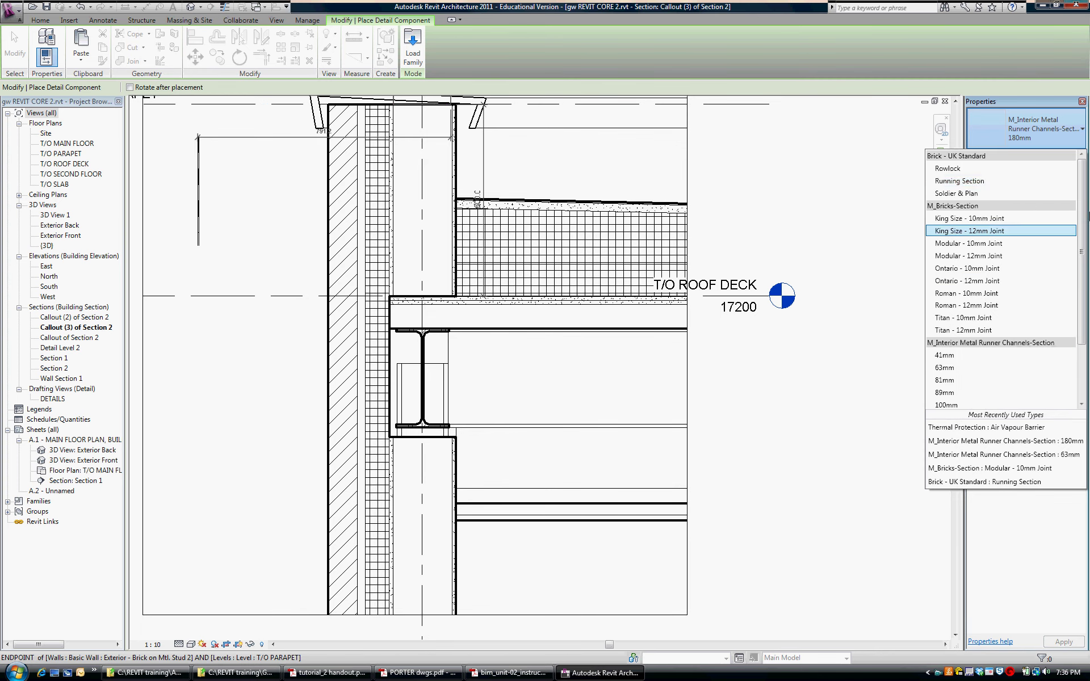
scroll(1081, 217, "down", 2)
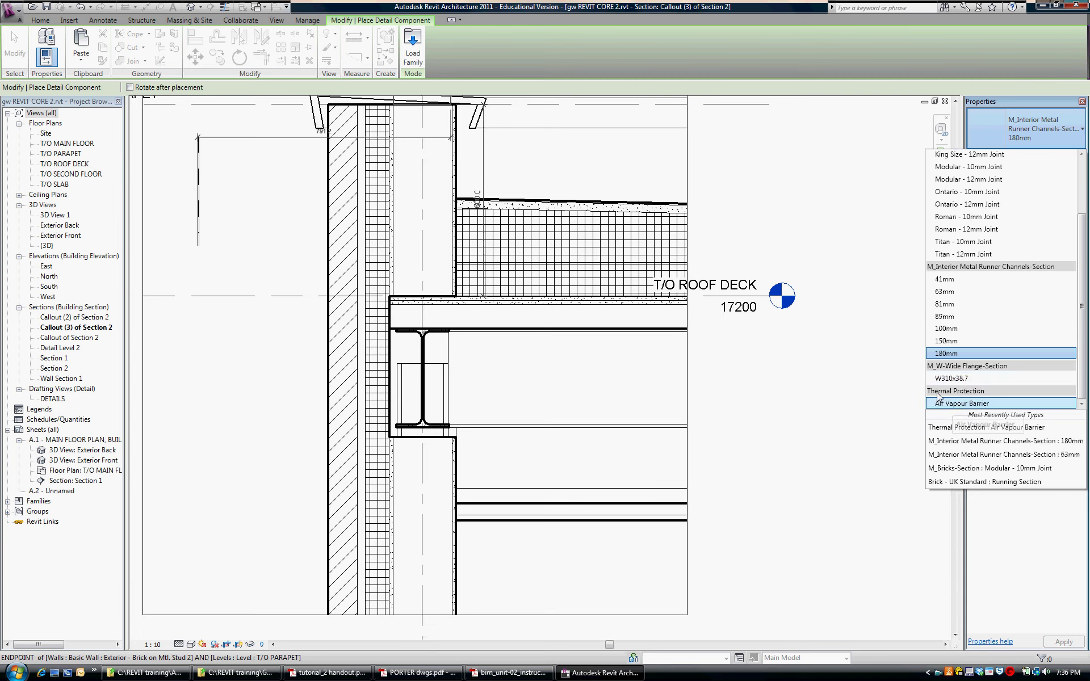
- Choose the Thermal Protection: Air Vapour Barrier type and show all linework as thin lines
left_click(962, 404)
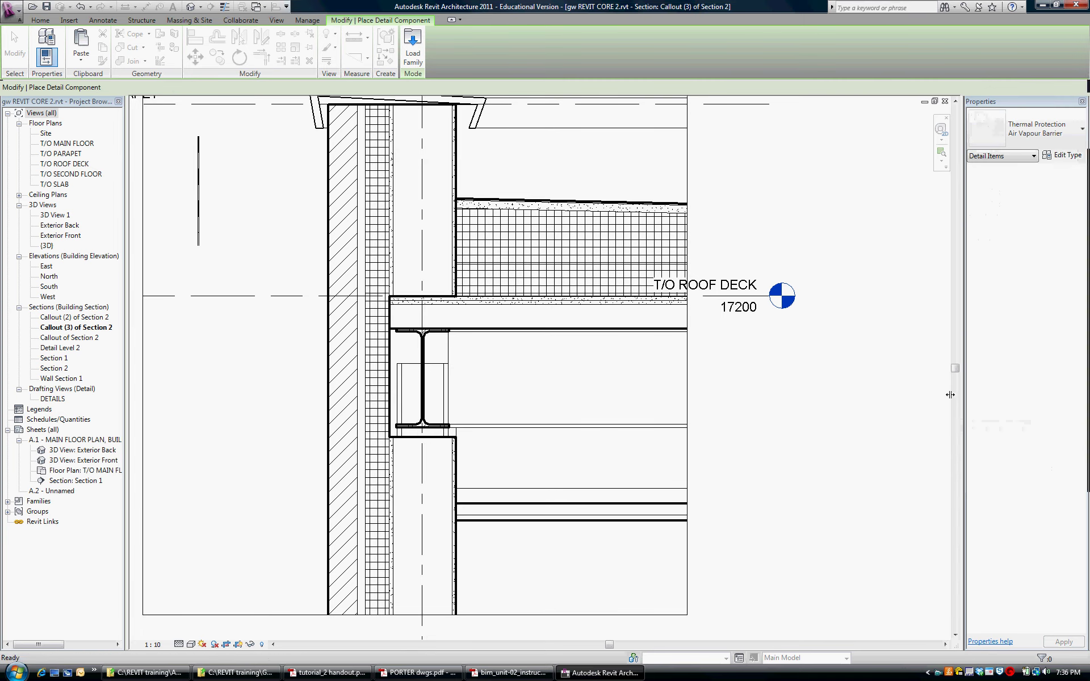
scroll(681, 295, "up", 10)
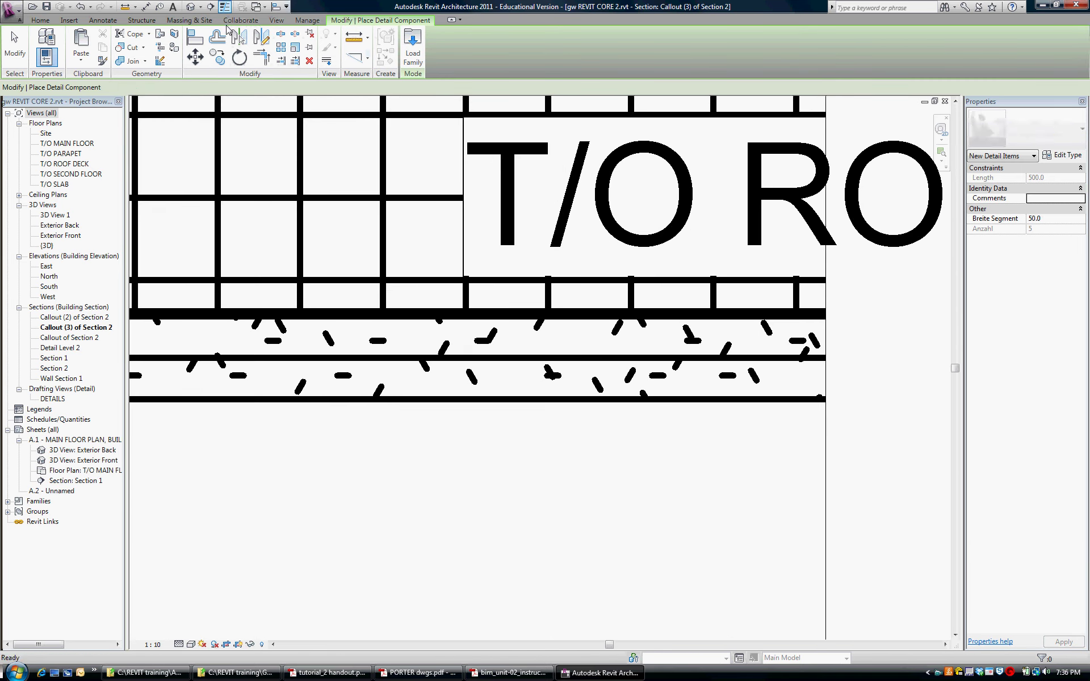
left_click(225, 7)
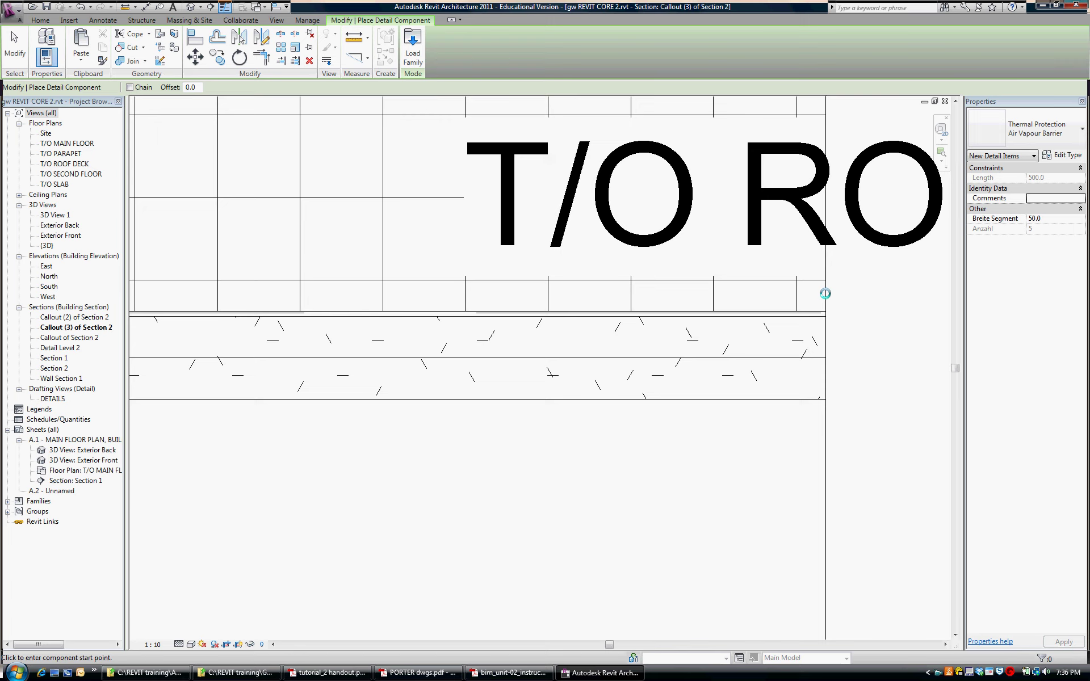
- Zoom out to see the beam above the wall and set a barrier point at the wall's bottom edge
scroll(809, 288, "down", 3)
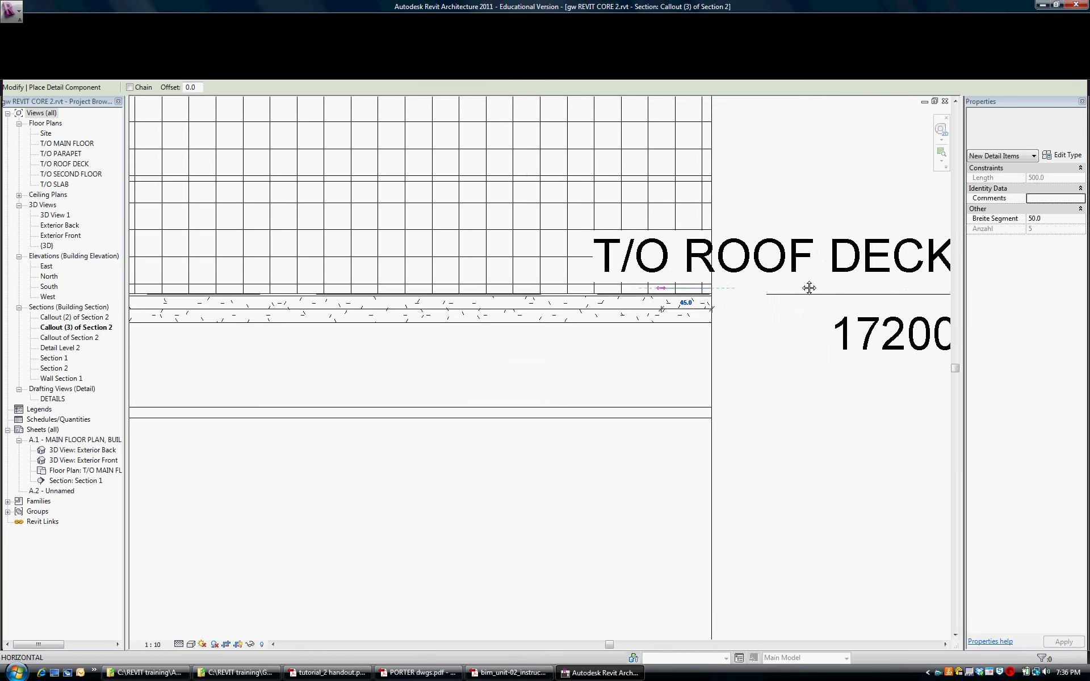
scroll(808, 288, "down", 4)
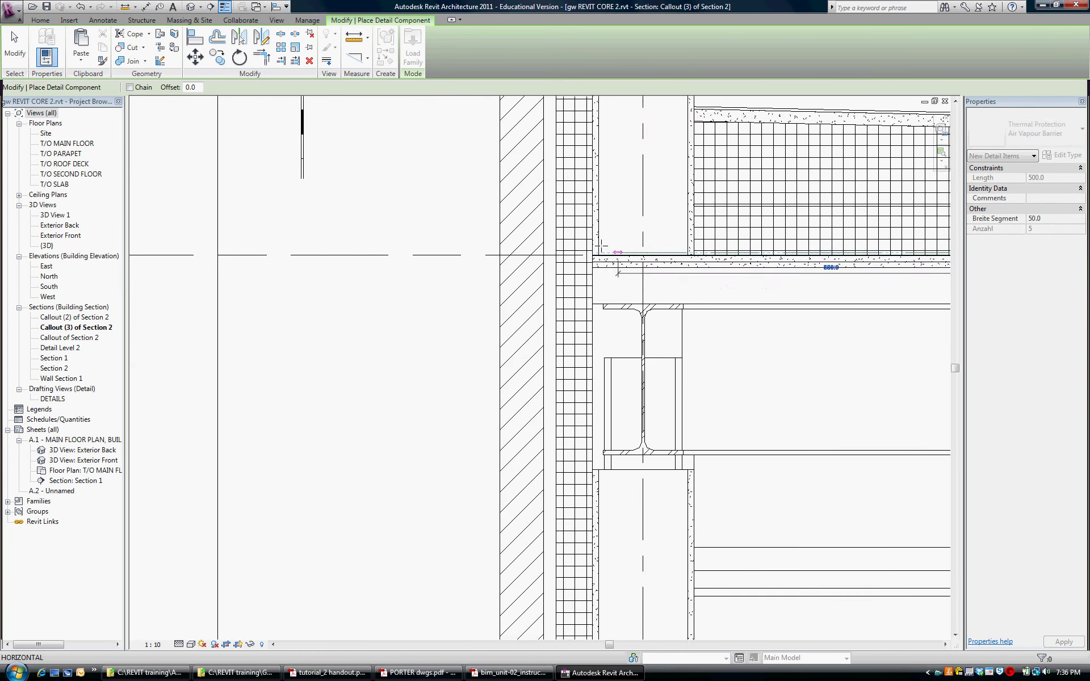
scroll(601, 245, "up", 2)
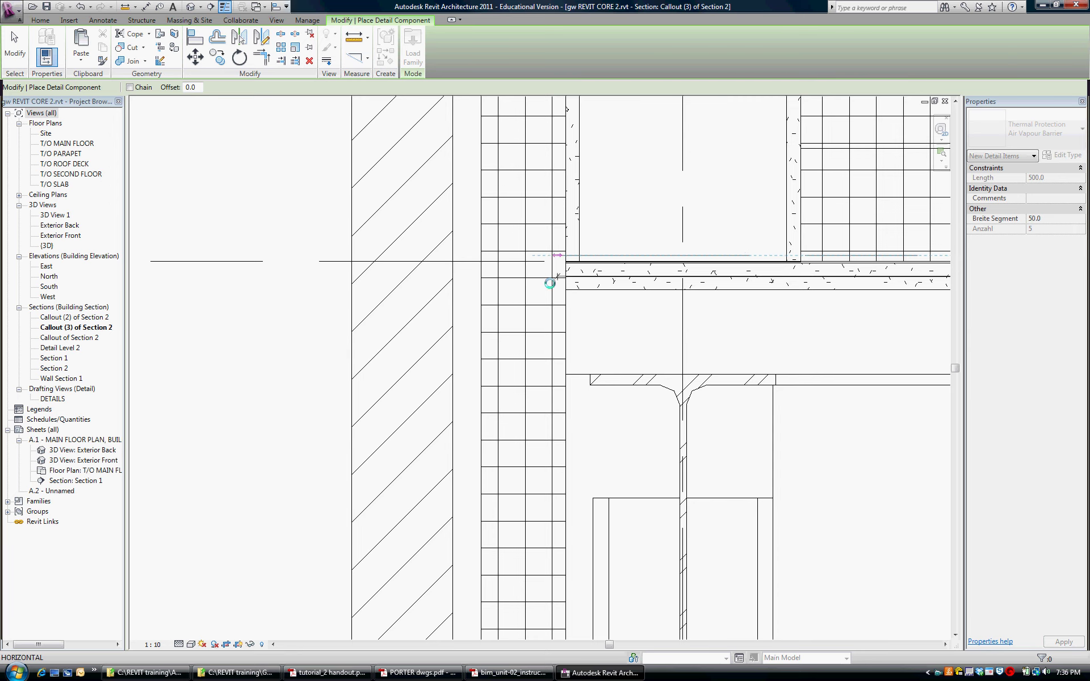
middle_click_drag(550, 486, 455, 273)
scroll(455, 273, "down", 2)
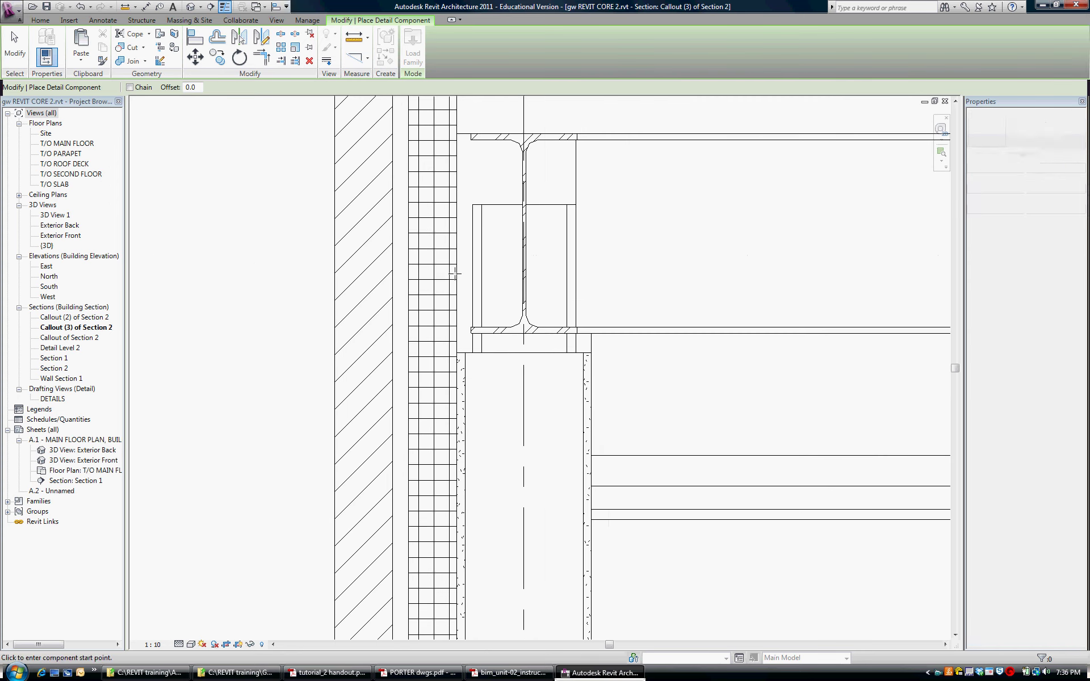
scroll(455, 273, "down", 1)
scroll(475, 433, "down", 1)
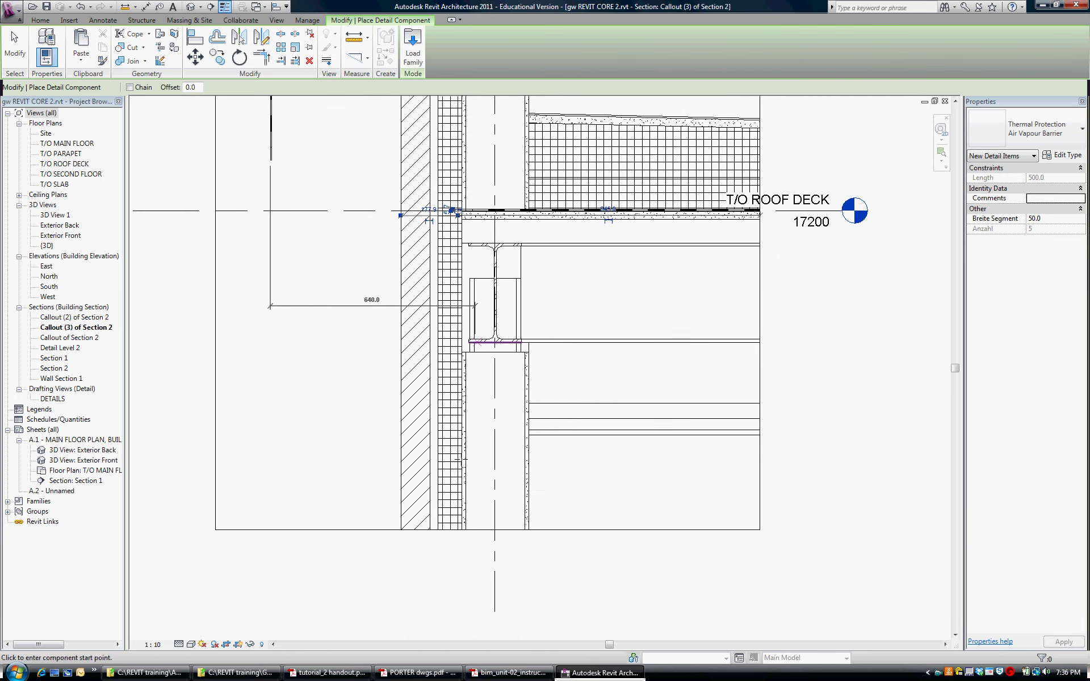
scroll(451, 478, "up", 1)
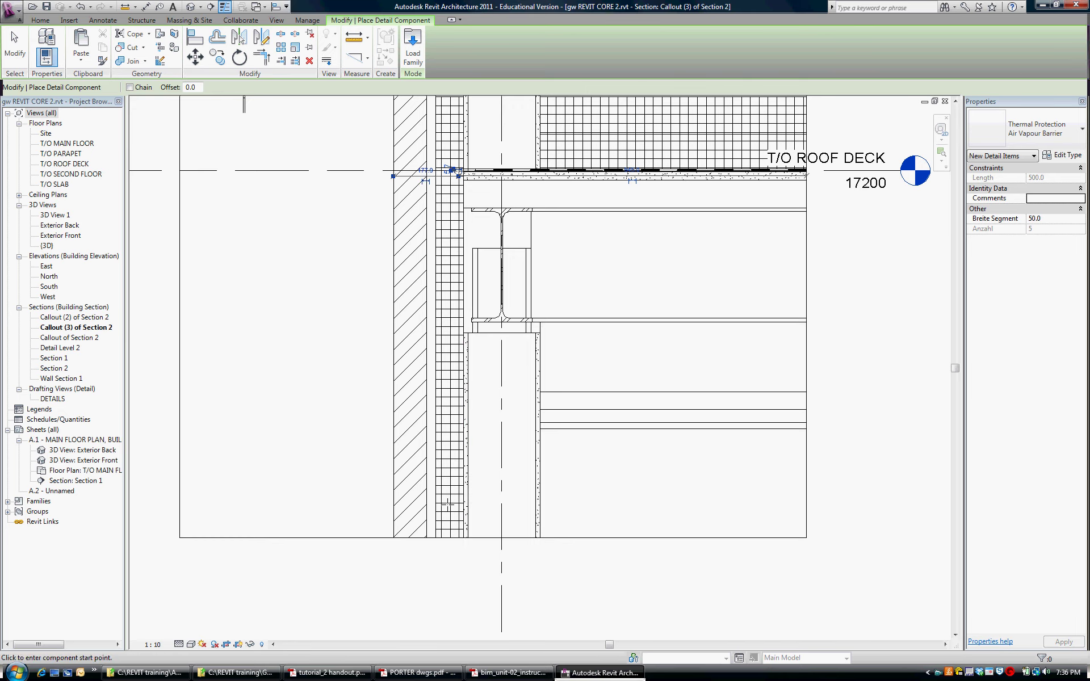
scroll(458, 539, "up", 5)
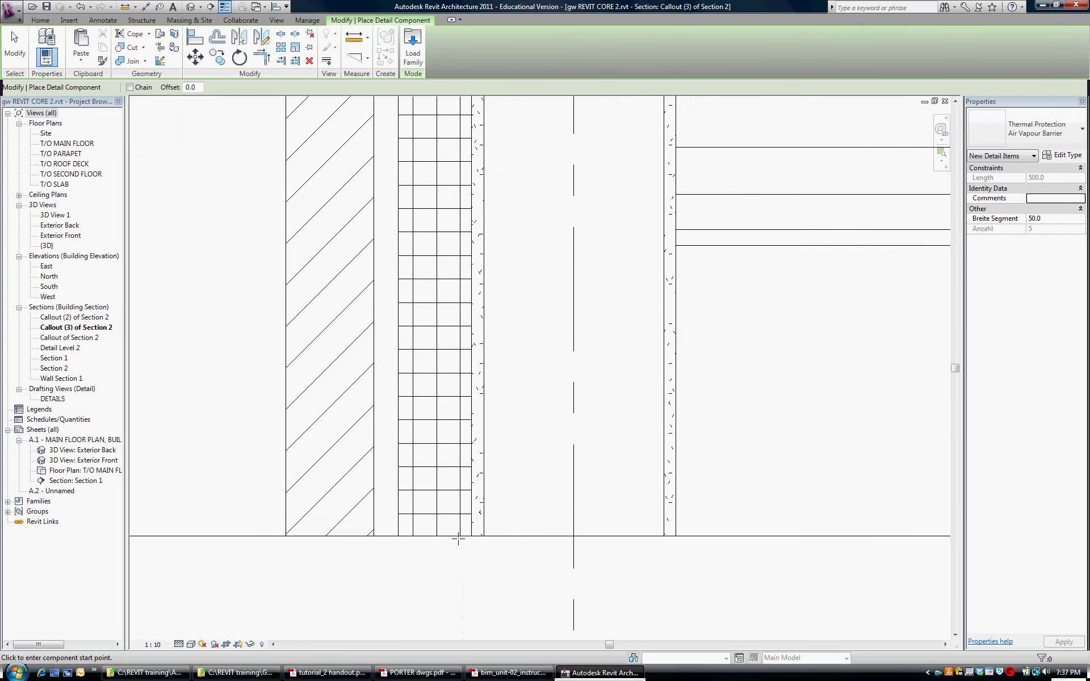
left_click(456, 535)
scroll(435, 512, "down", 1)
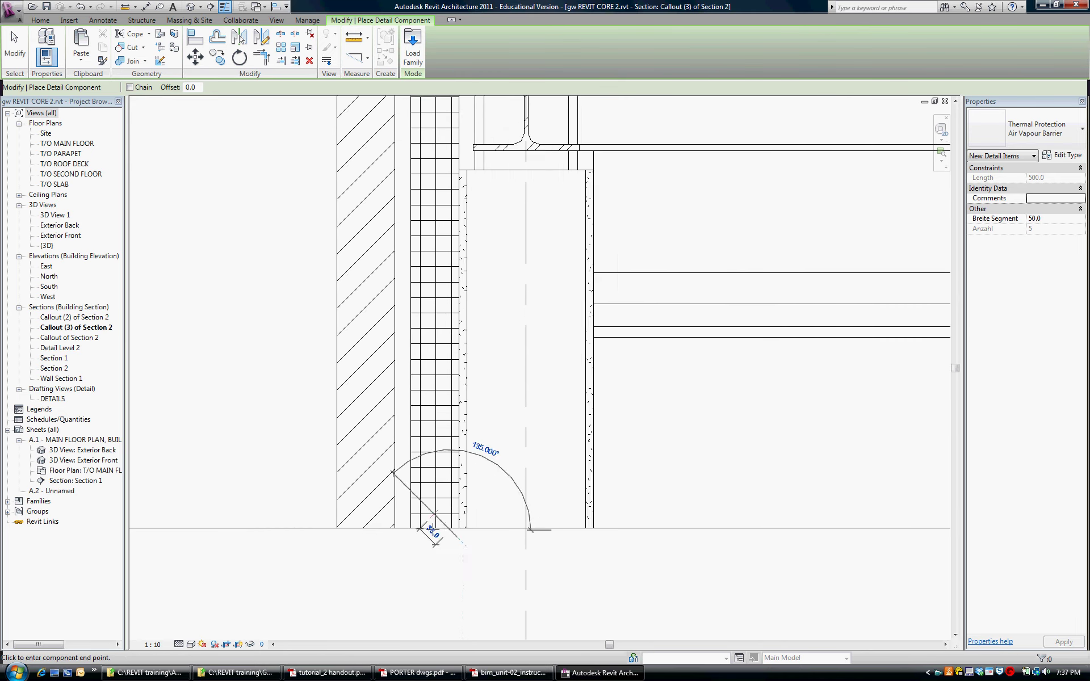
scroll(435, 533, "down", 8)
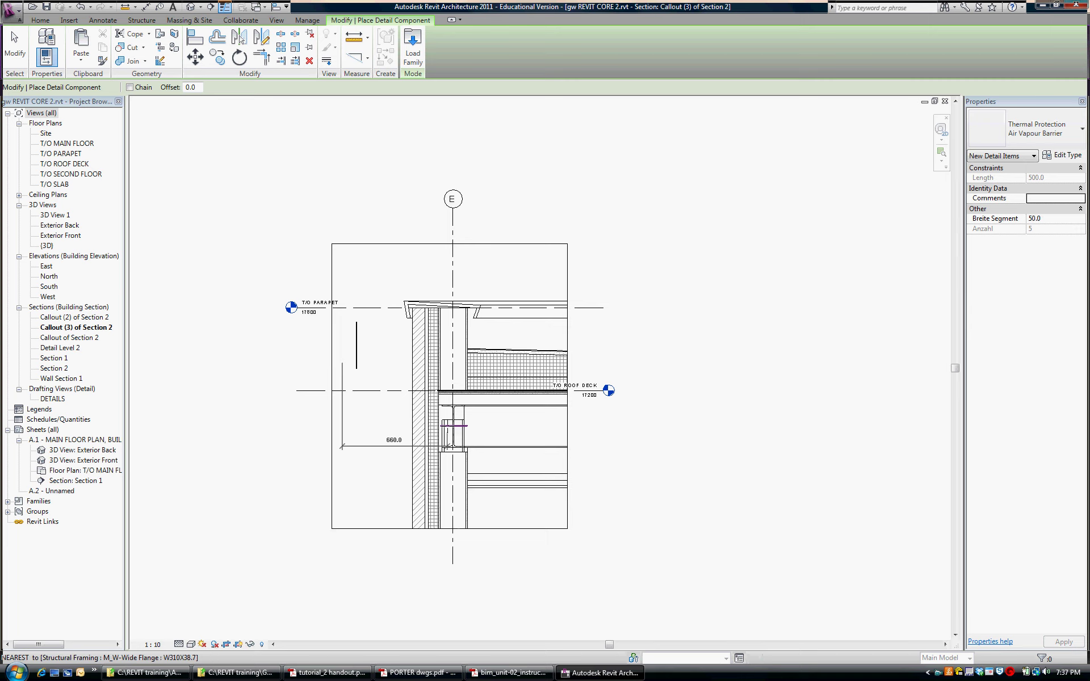
scroll(443, 431, "up", 6)
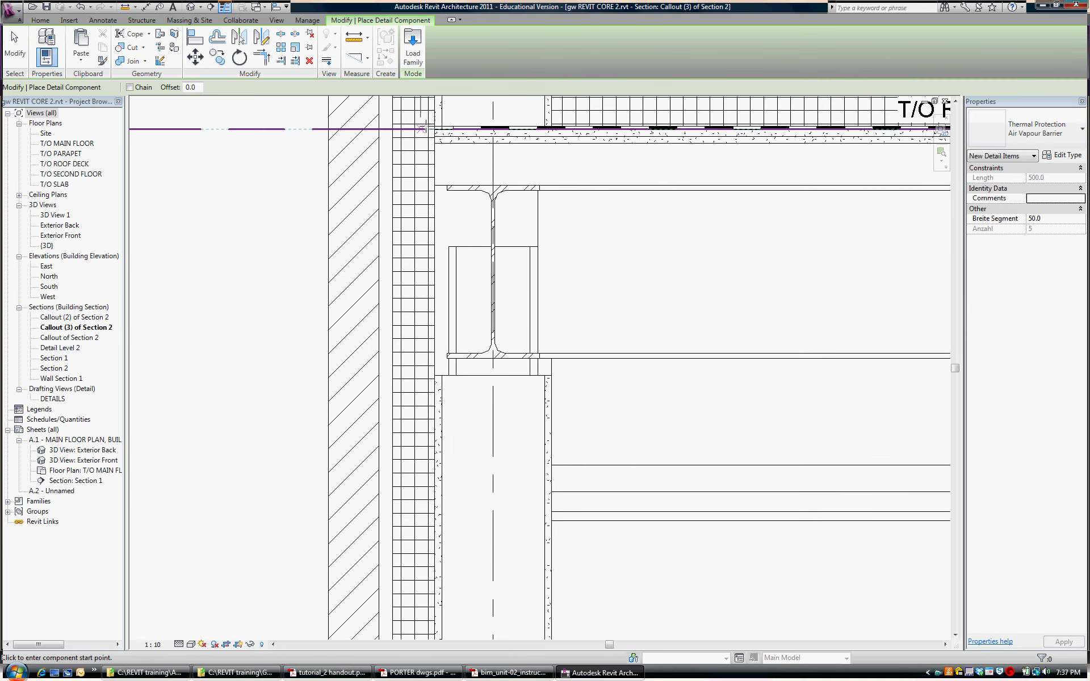
- Draw the vertical barrier from the roof barrier's end down to the wall bottom, then finish placing
left_click(427, 126)
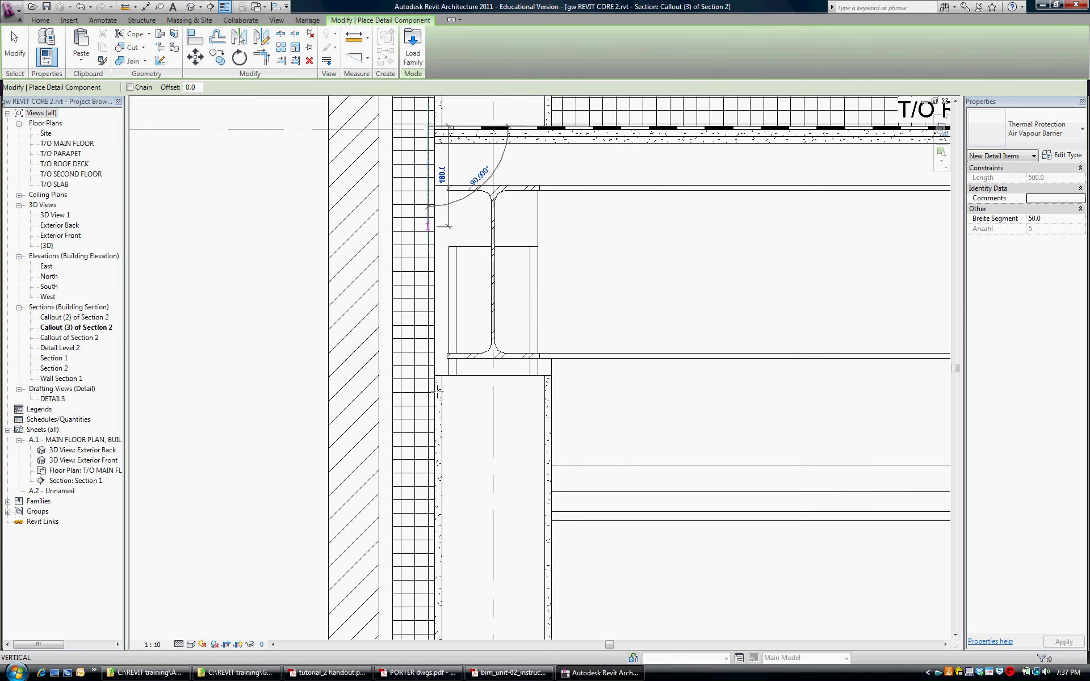
scroll(450, 288, "down", 2)
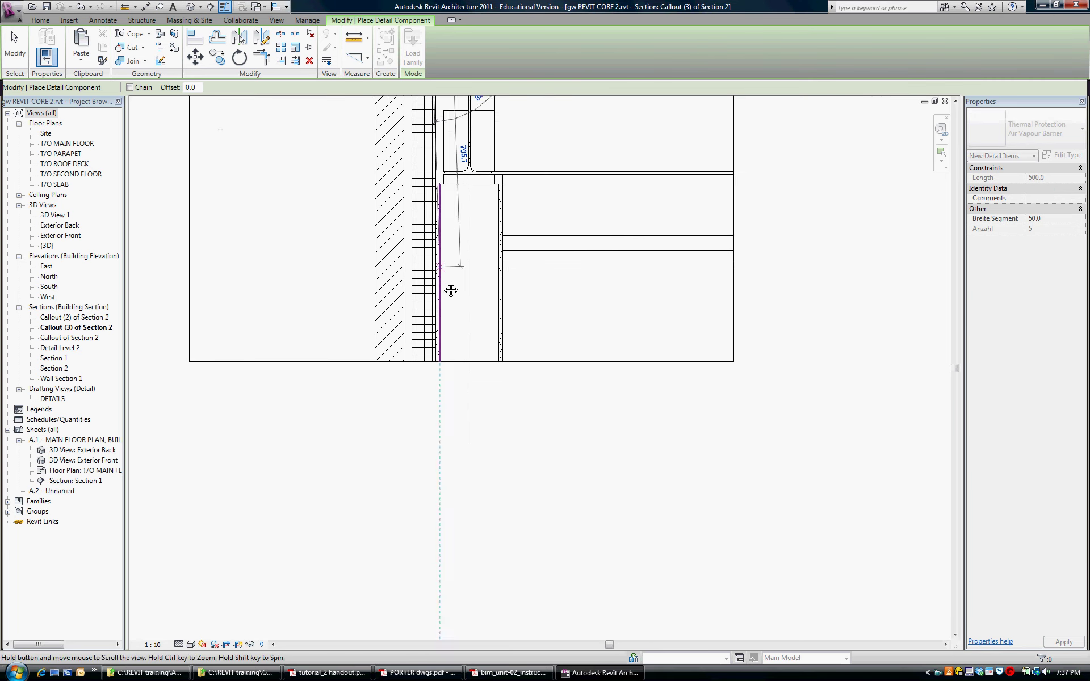
left_click(432, 373)
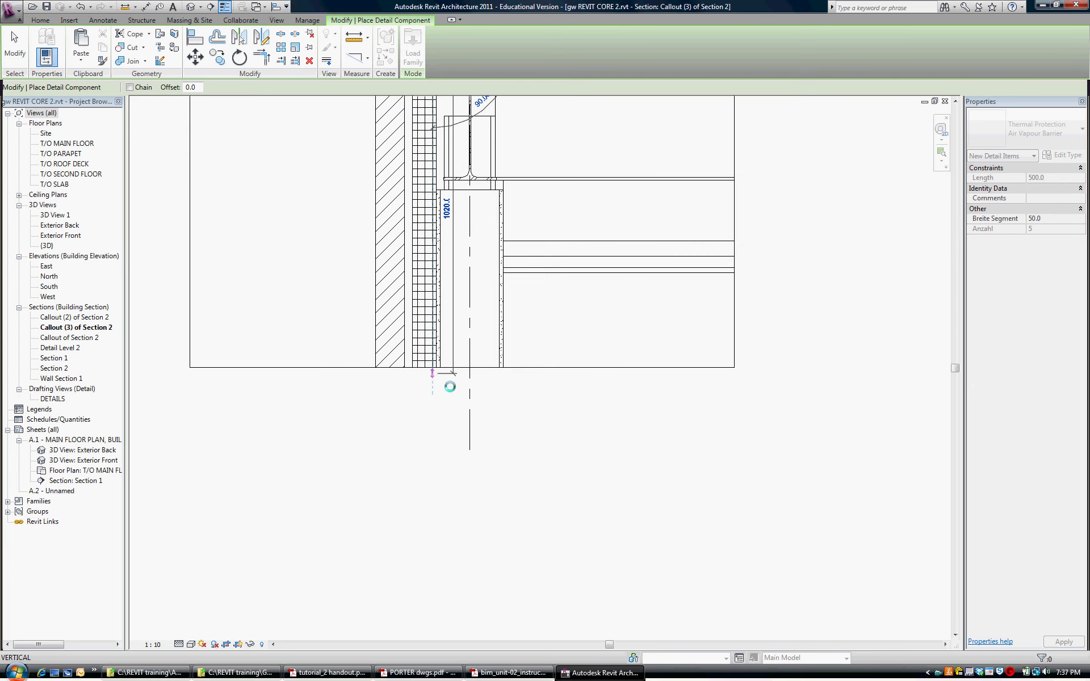
scroll(450, 386, "down", 2)
middle_click_drag(485, 219, 467, 304)
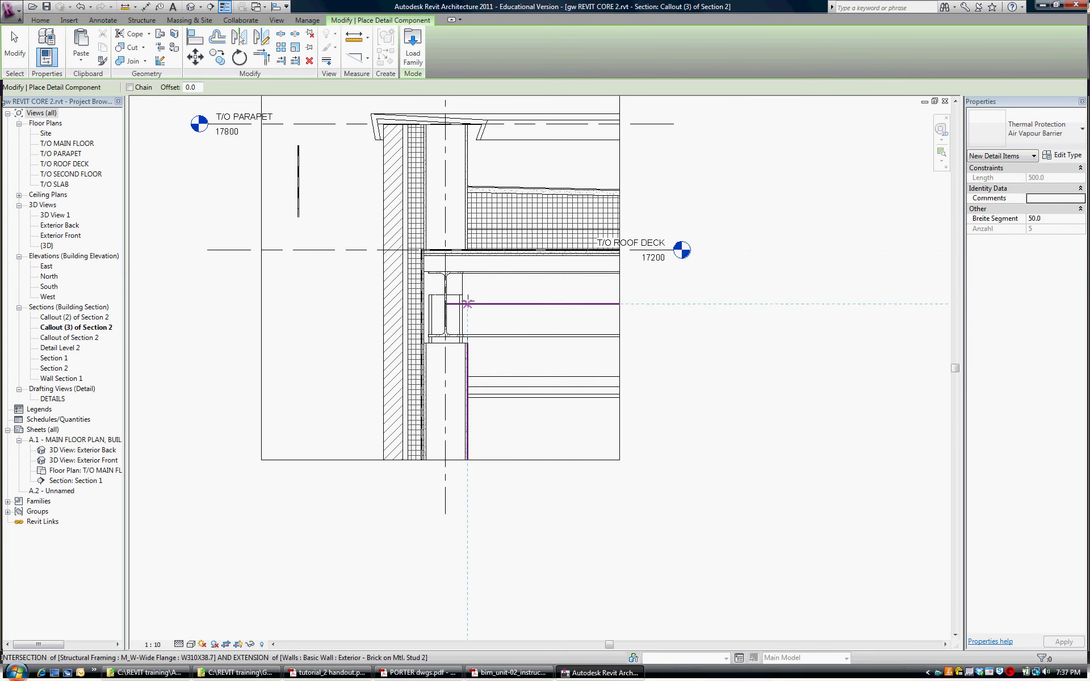
key("Escape")
key("Escape")
scroll(360, 205, "up", 1)
middle_click_drag(370, 204, 378, 254)
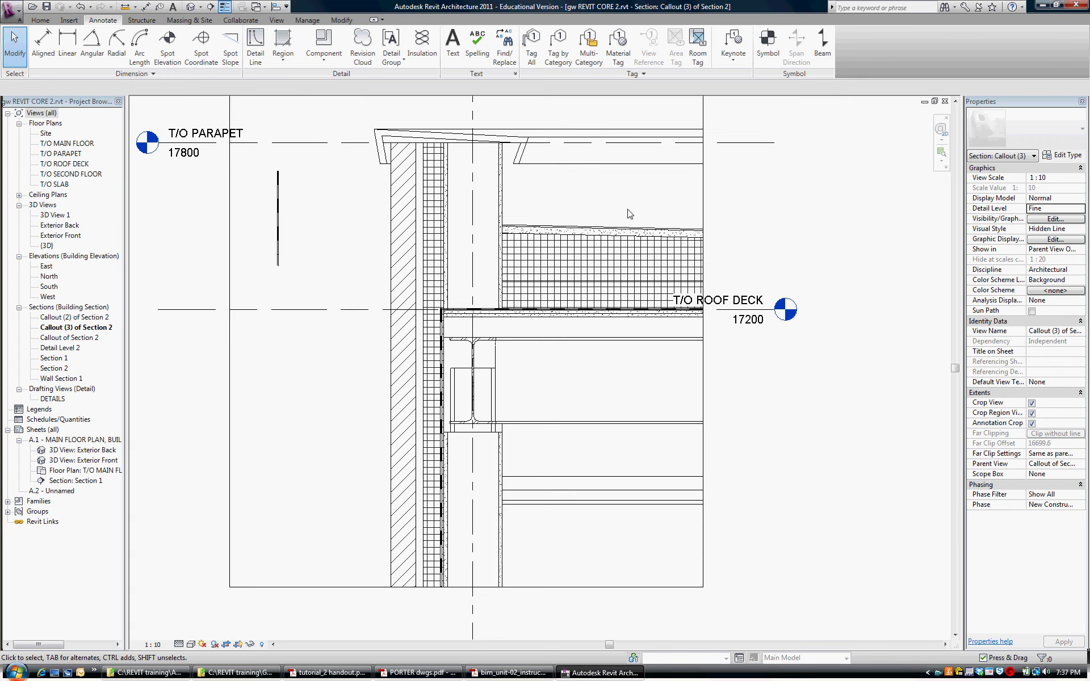
- Turn off Thin Lines so the callout shows true line weights
scroll(583, 307, "up", 3)
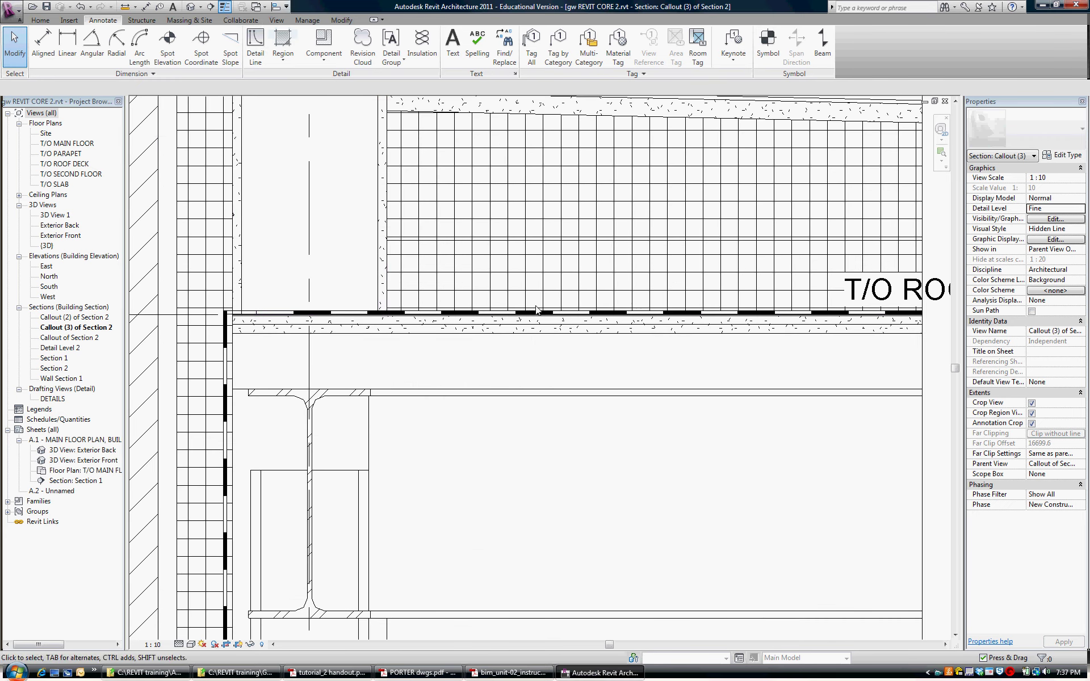
left_click(225, 7)
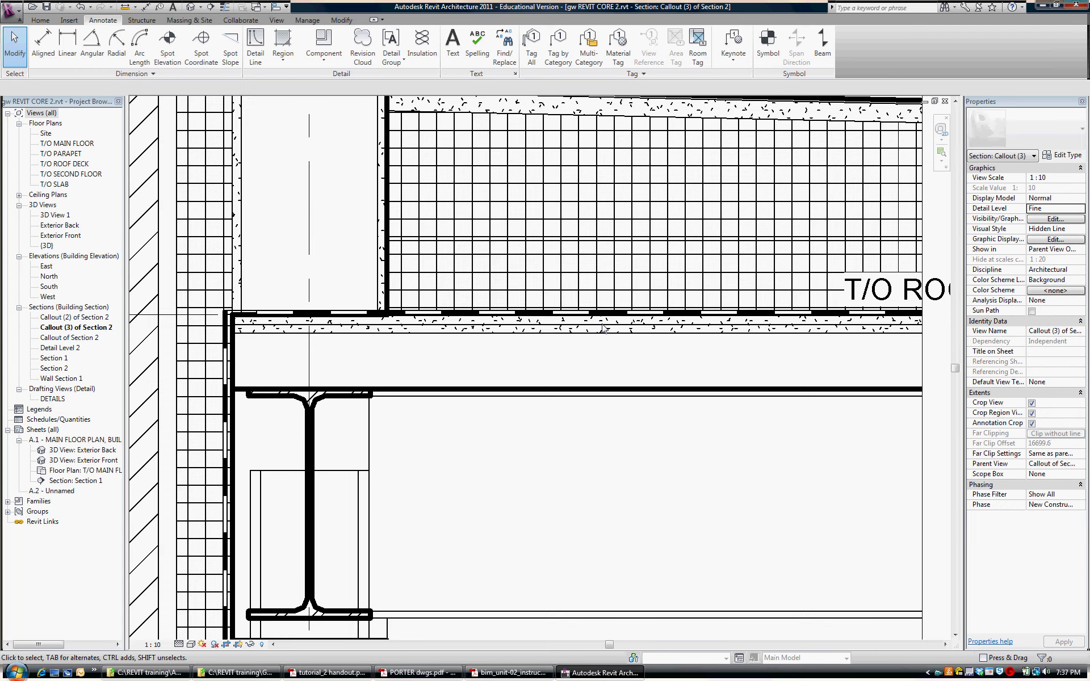
scroll(578, 377, "down", 2)
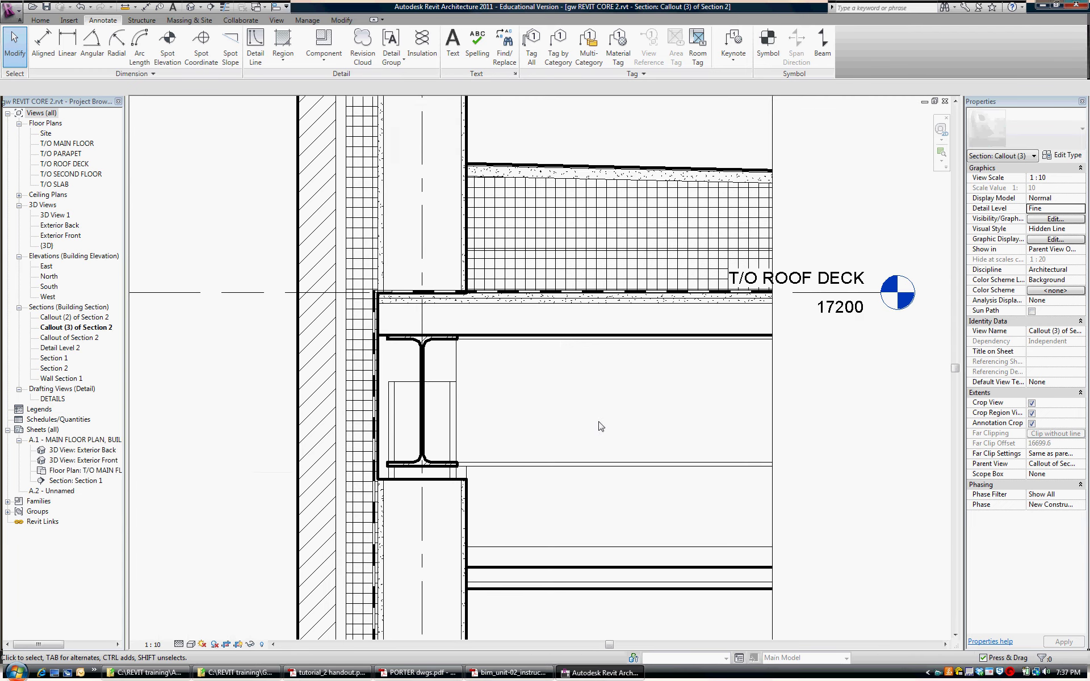
scroll(590, 293, "up", 2)
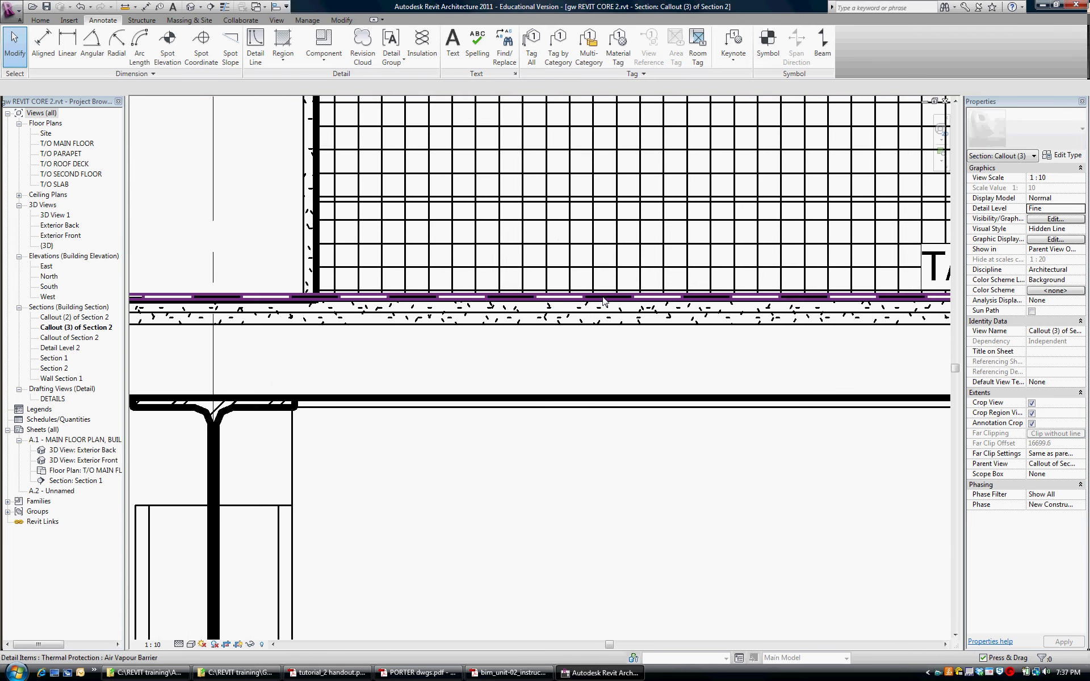
- Check the roof deck barrier and the short barrier piece left of the wall, then clear the selection
left_click(602, 296)
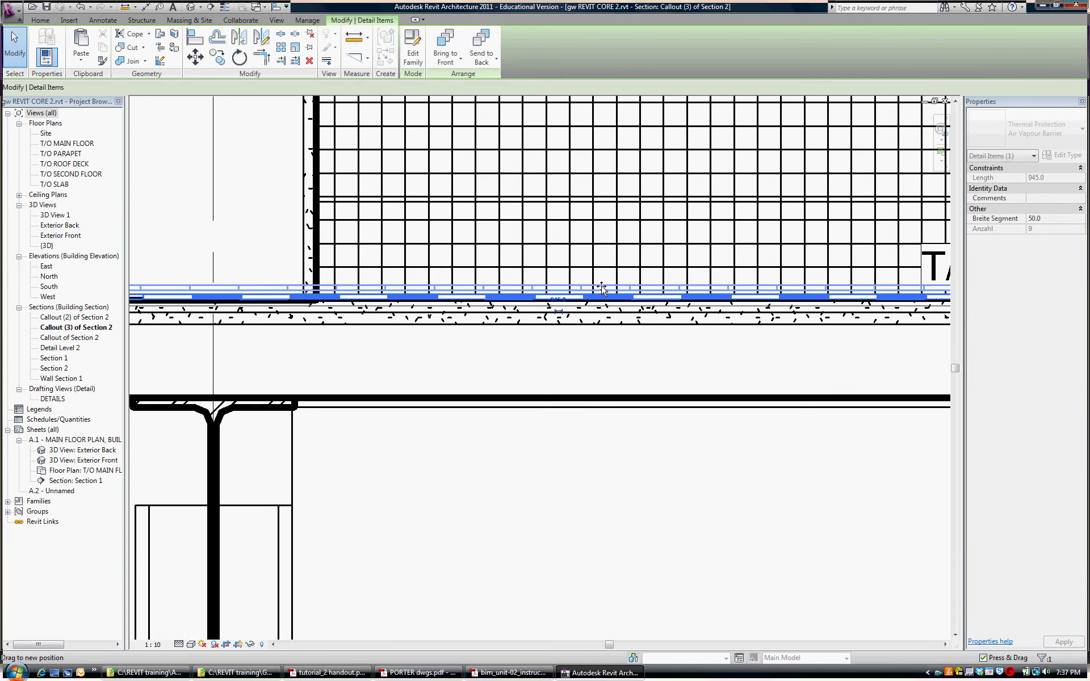
scroll(611, 355, "down", 4)
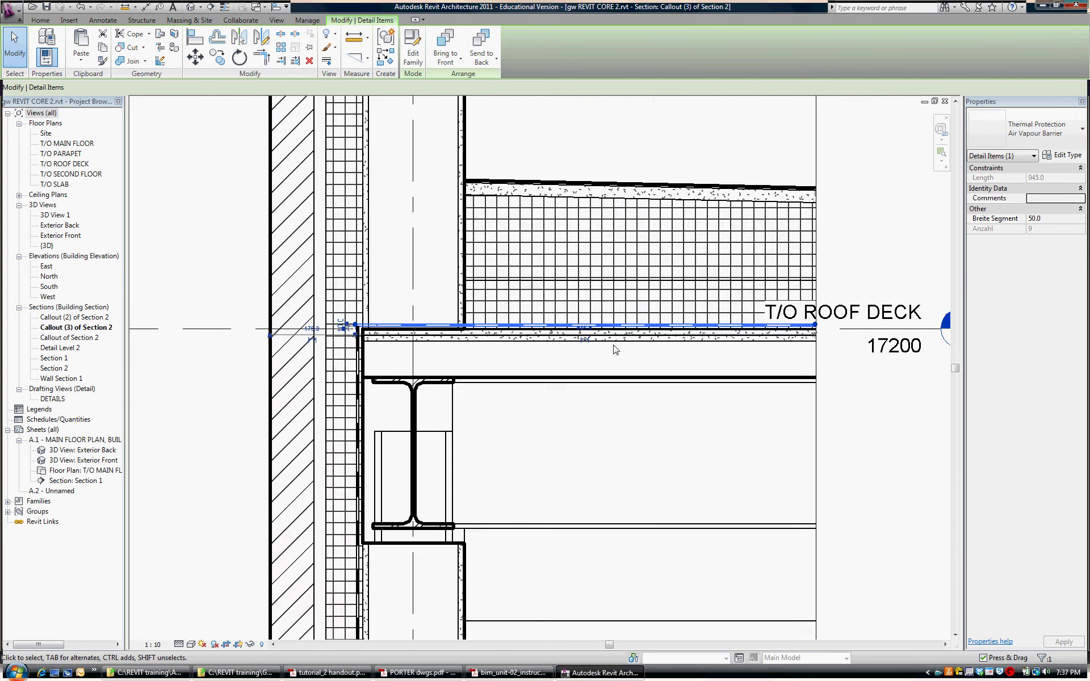
key("Escape")
scroll(561, 393, "up", 1)
scroll(456, 201, "down", 1)
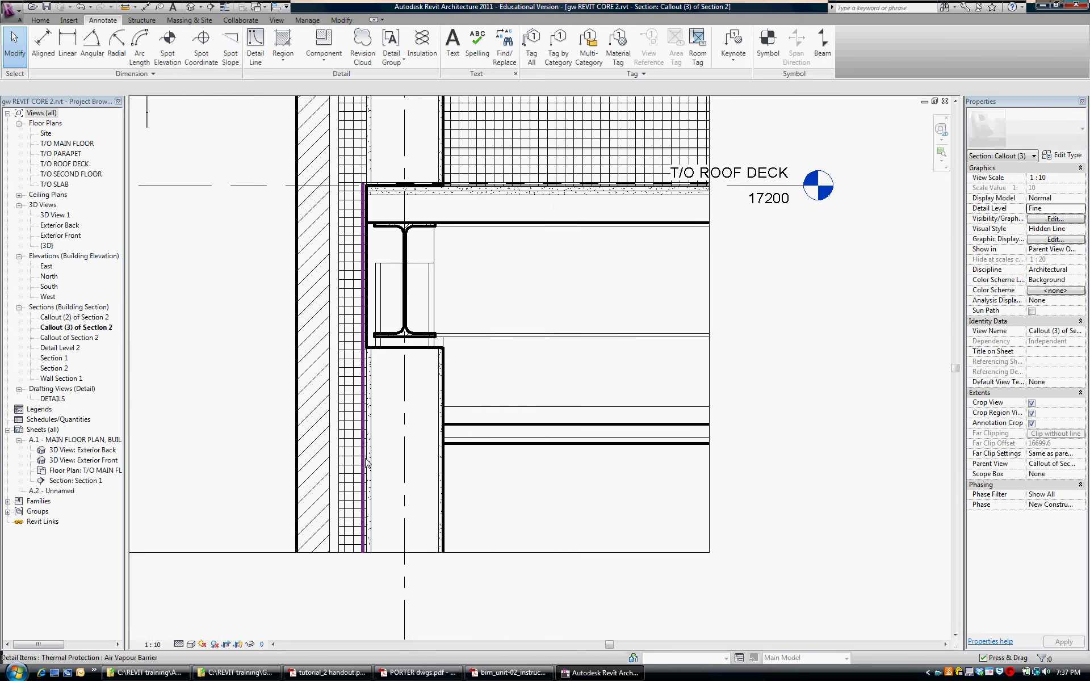
scroll(499, 273, "down", 2)
middle_click_drag(499, 272, 486, 391)
left_click(225, 207)
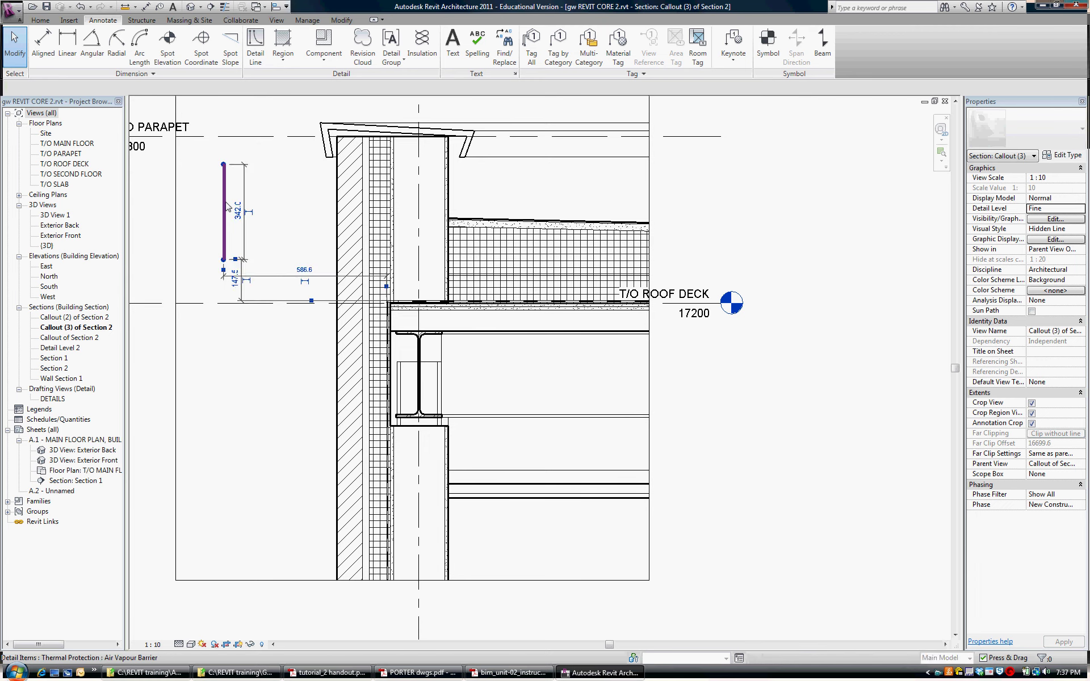
left_click(320, 223)
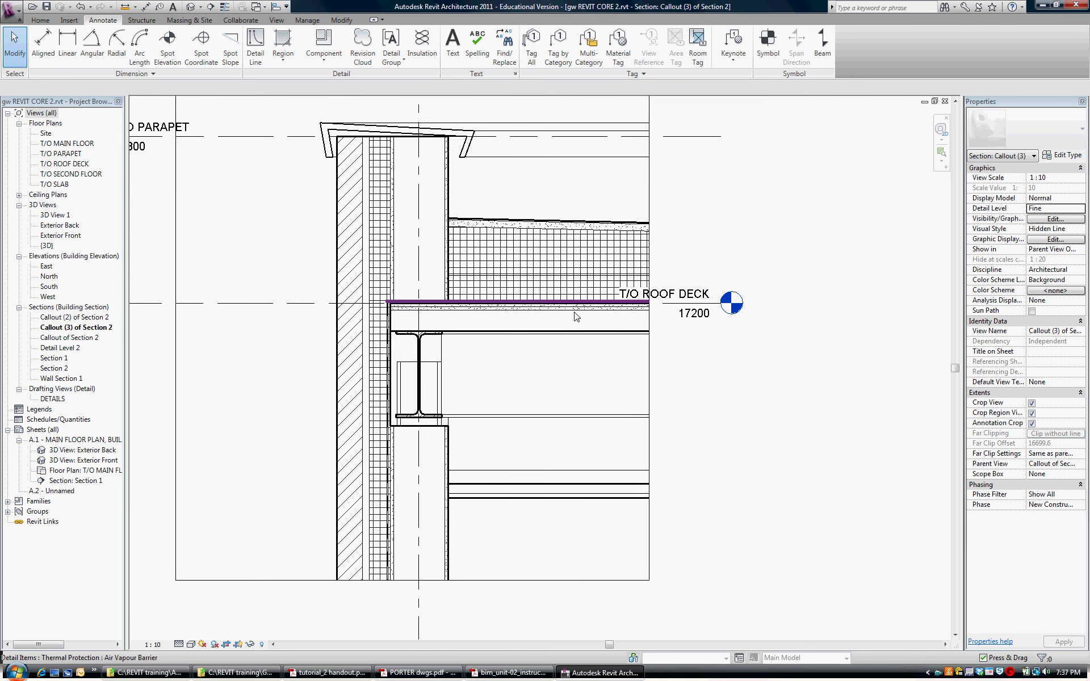
scroll(576, 316, "up", 3)
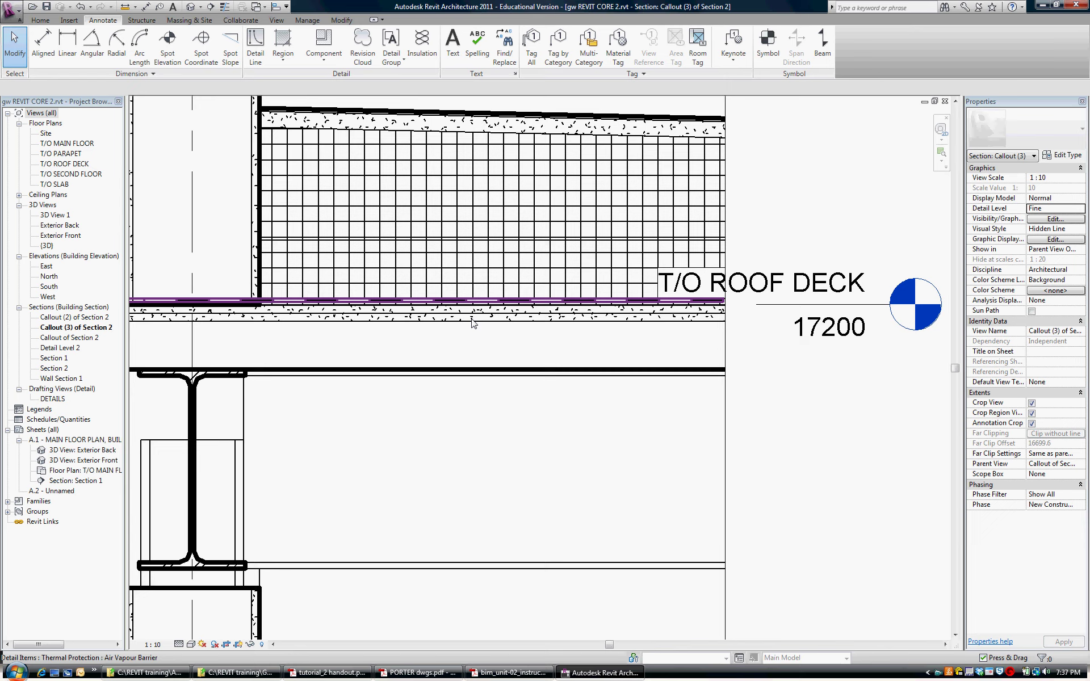
middle_click_drag(160, 307, 274, 276)
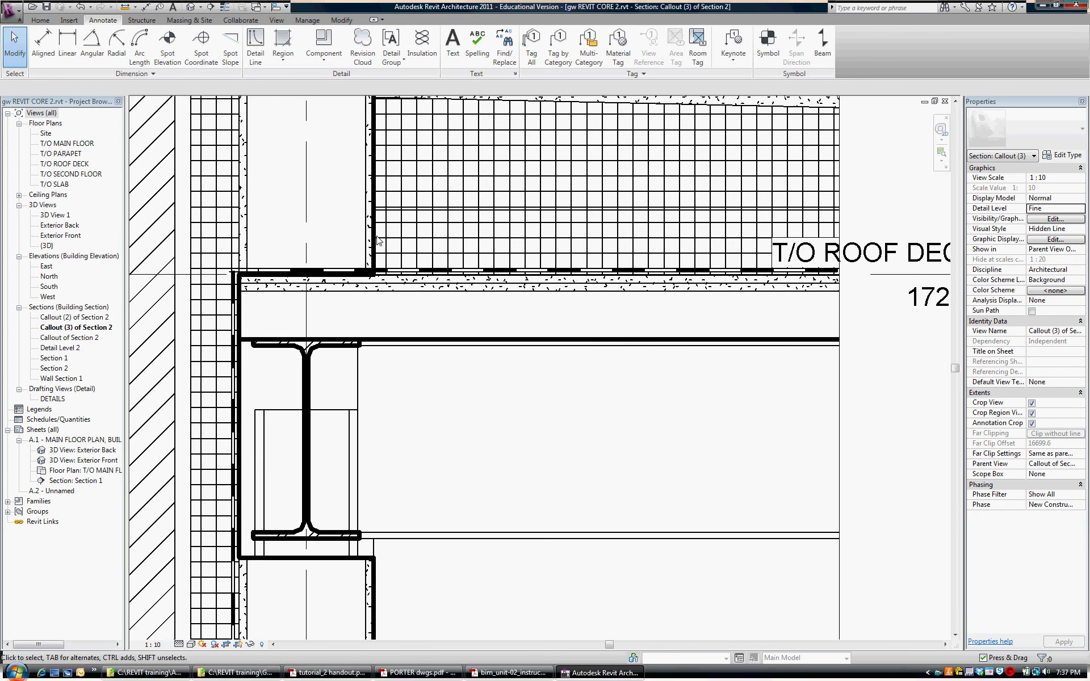